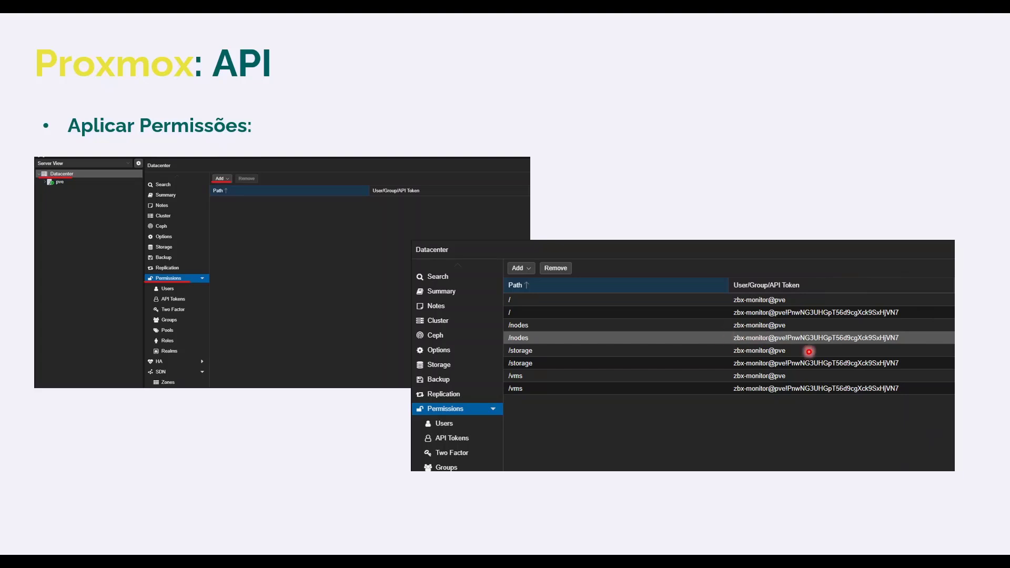
key(Right)
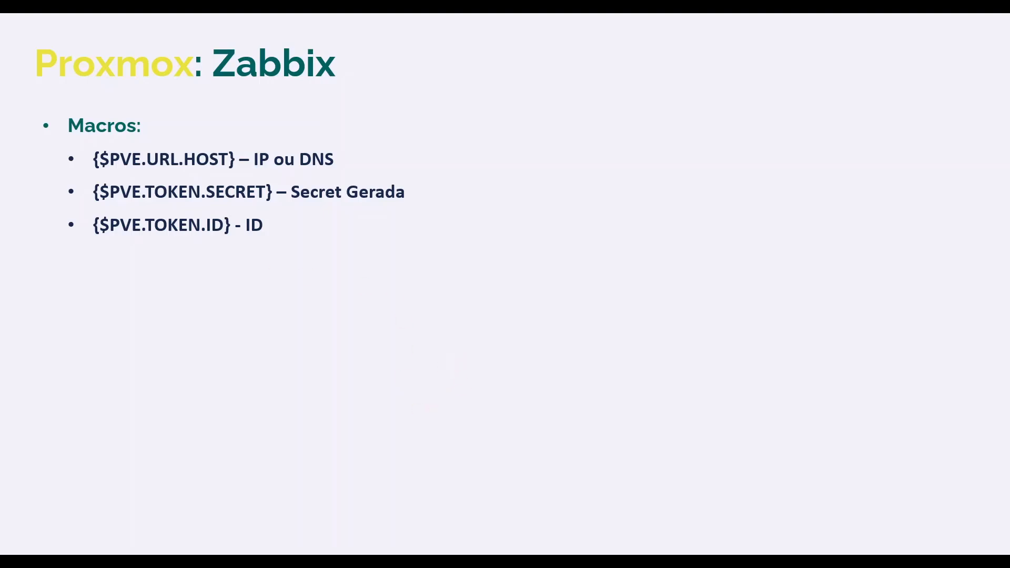
key(Right)
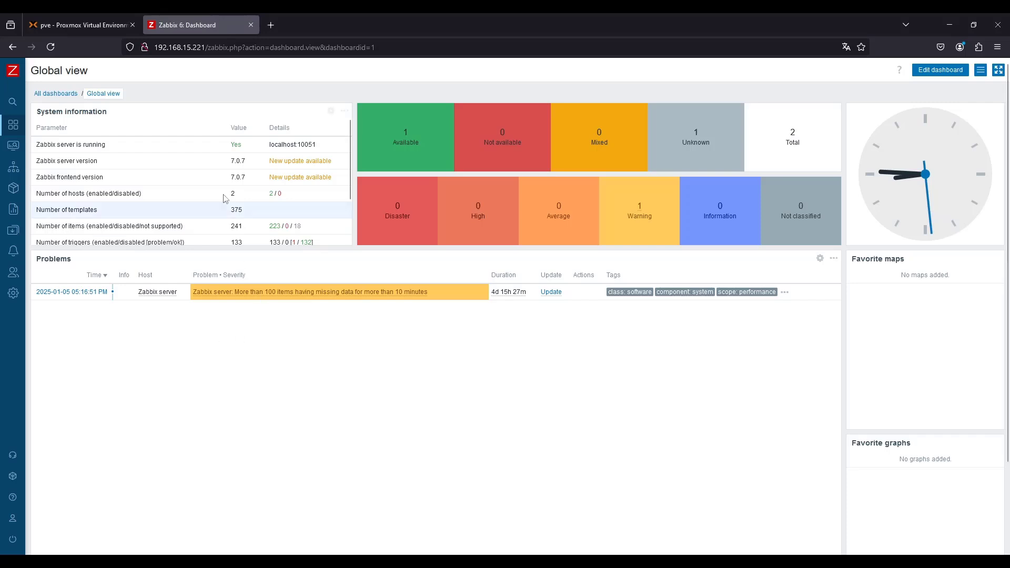
Switch to the Proxmox tab and open the Datacenter search overview
click(81, 30)
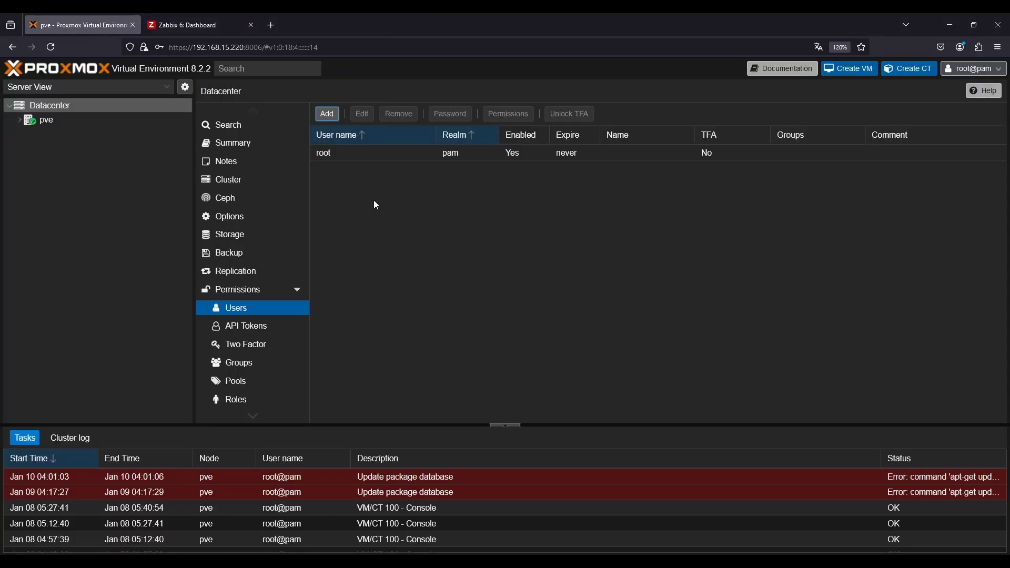
click(47, 120)
click(90, 108)
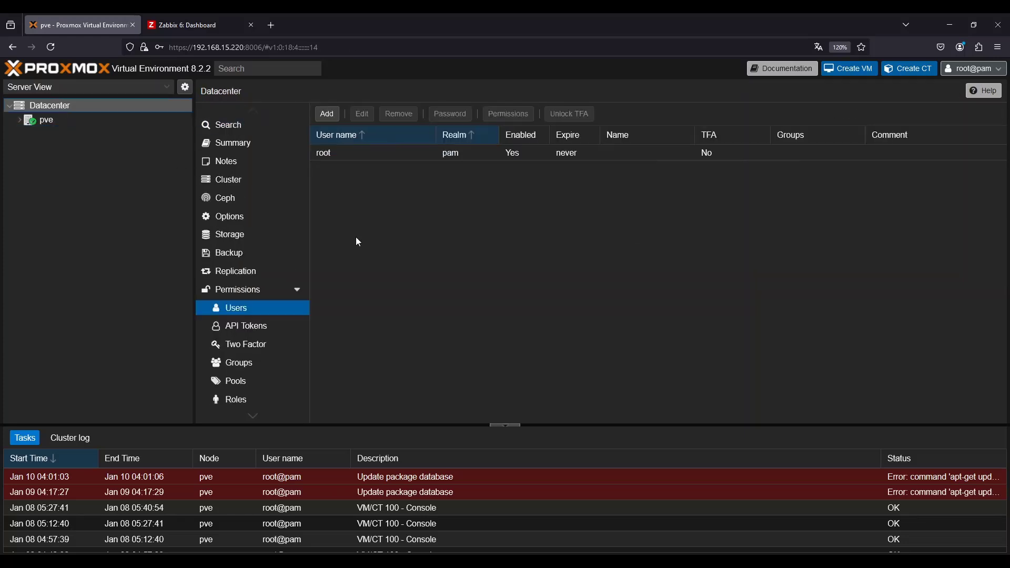
click(217, 126)
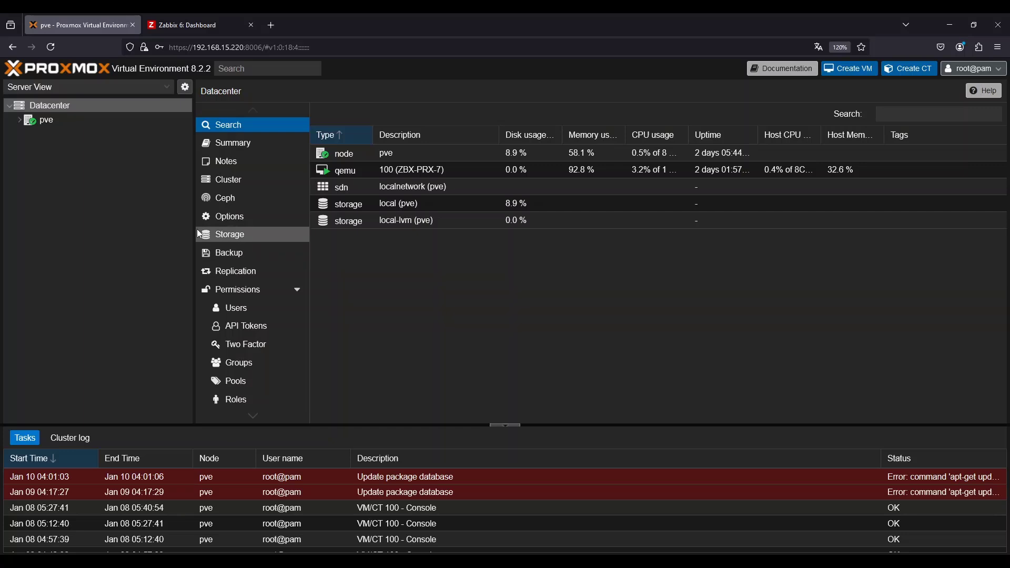
Switch to the Zabbix tab and open the Data collection templates list
click(189, 25)
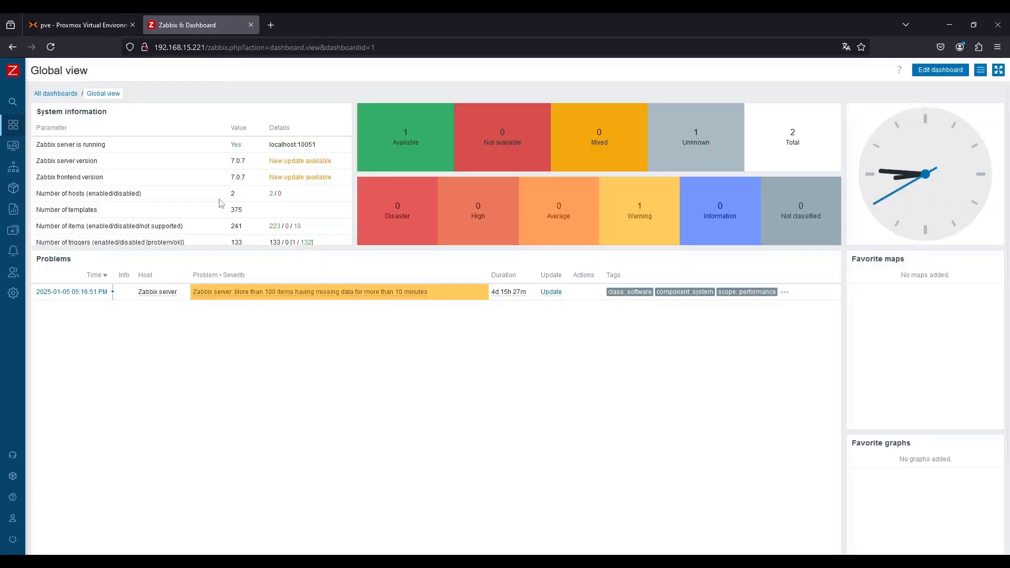
click(17, 254)
click(43, 232)
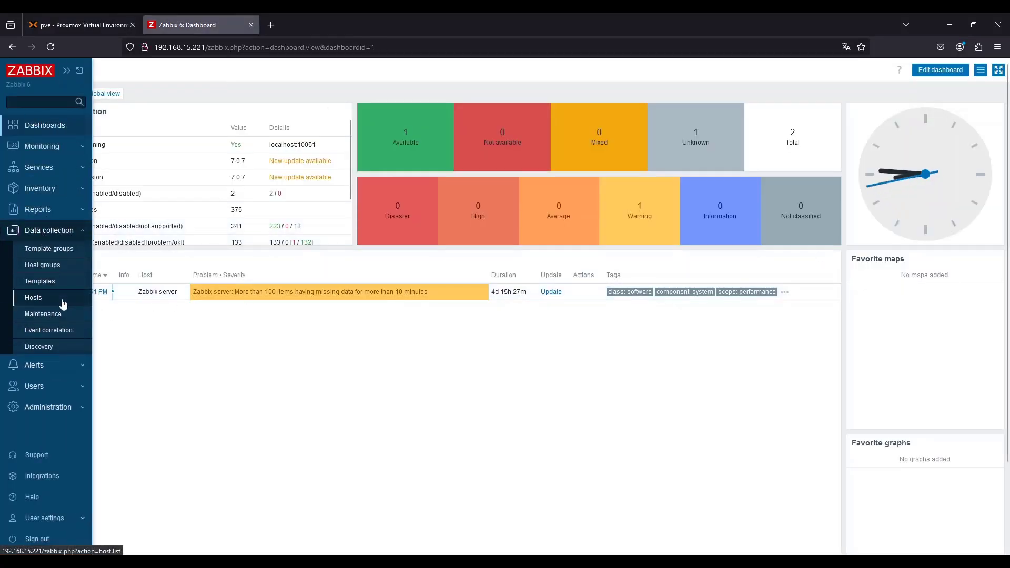
click(48, 279)
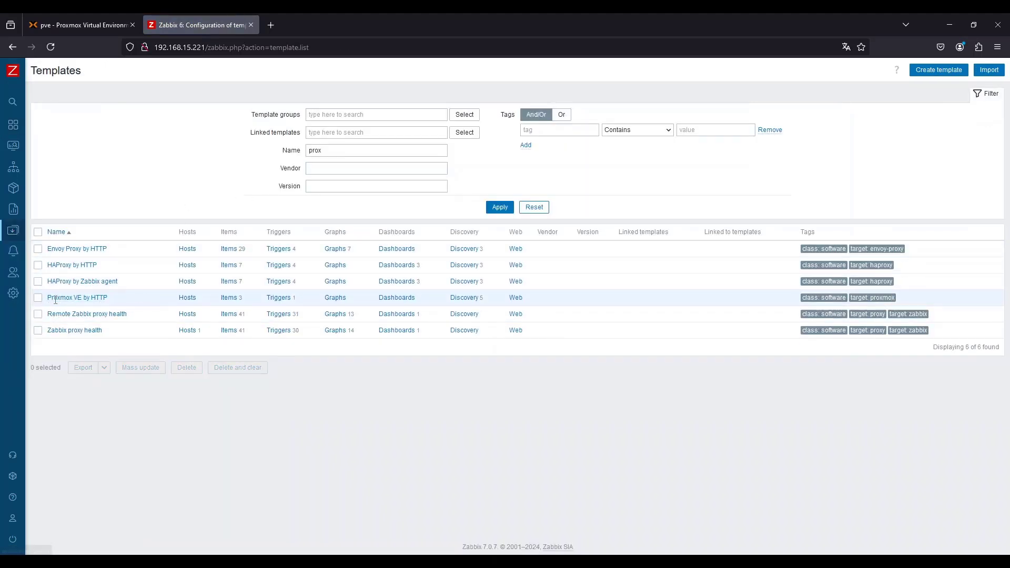
Reset the template filter and filter the templates by the name prox
drag(46, 300, 112, 299)
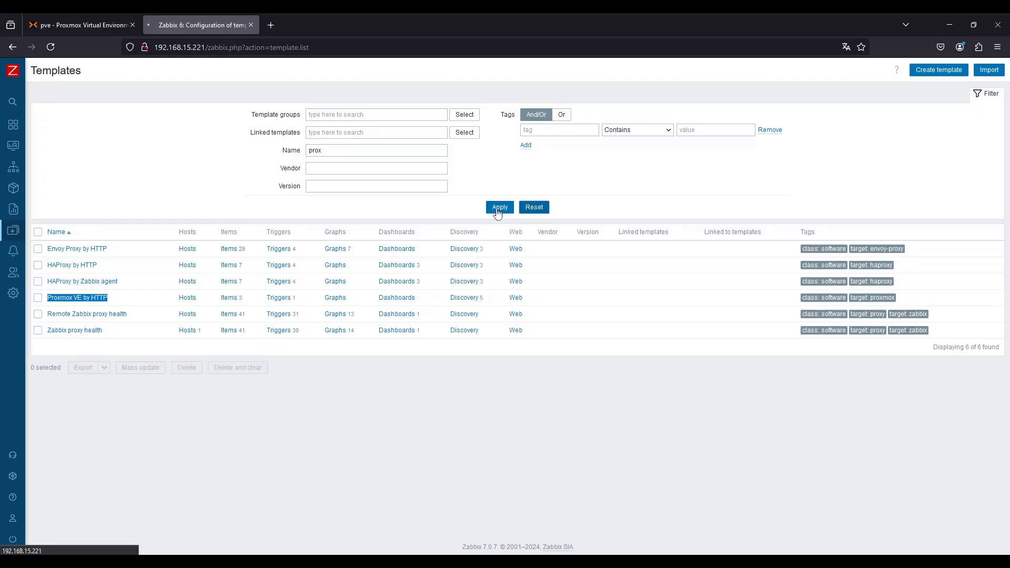
click(534, 207)
click(336, 156)
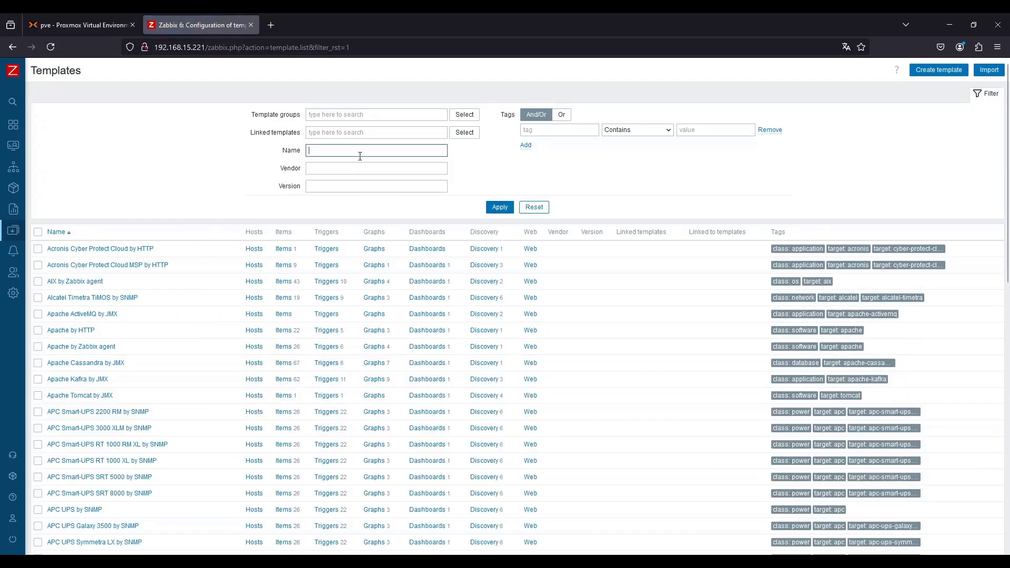
text(prox)
key(Return)
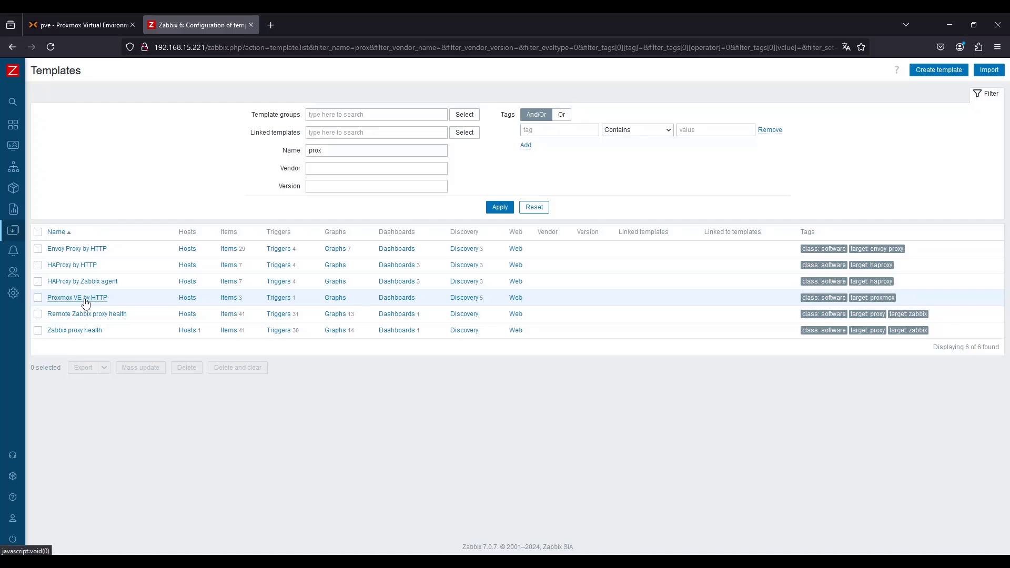
Open the Proxmox VE by HTTP template and enlarge its description to read the setup instructions
click(86, 297)
scroll(420, 273, down, 2)
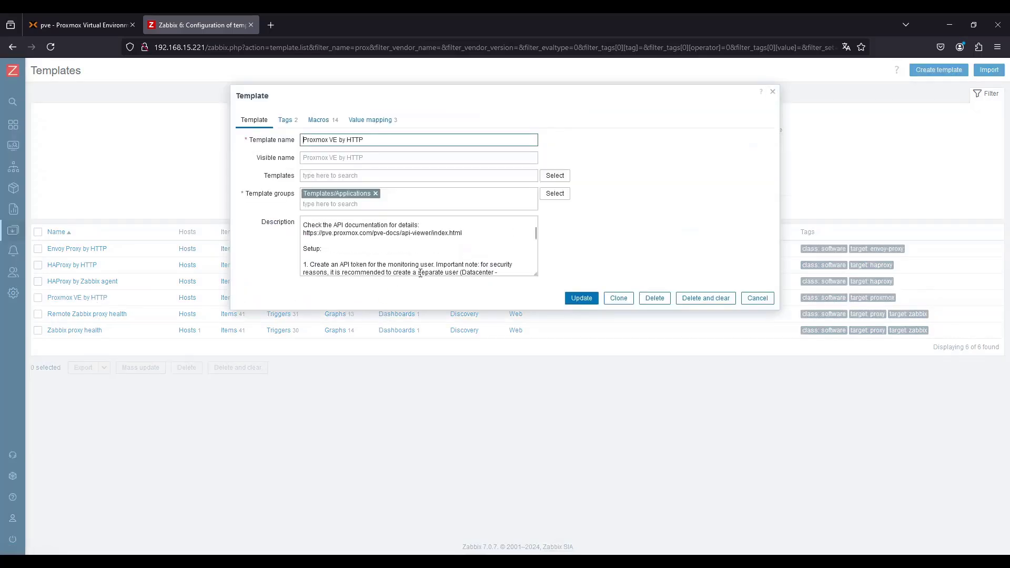
scroll(470, 247, up, 2)
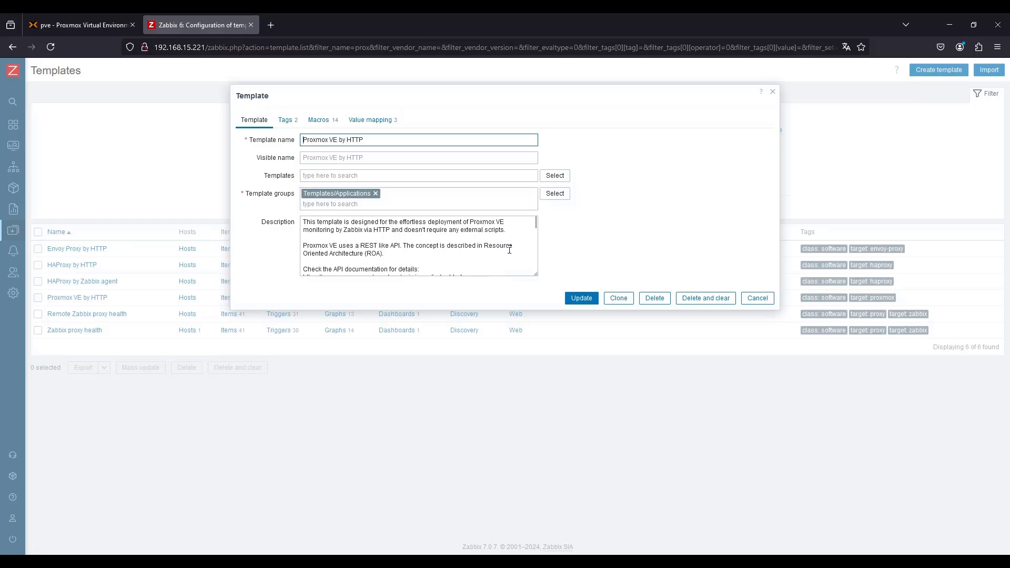
drag(535, 273, 713, 426)
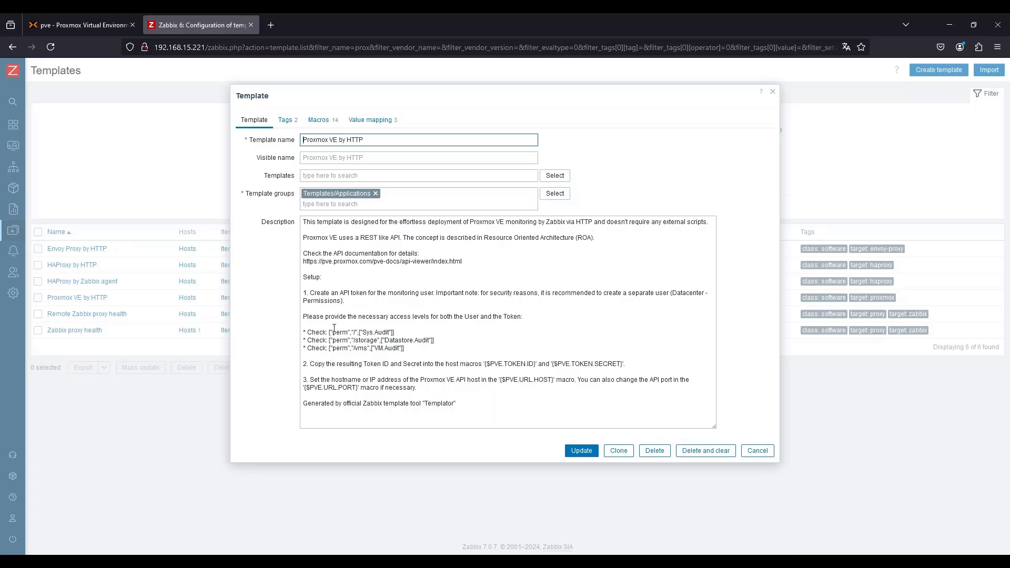
Open a new tab and search for zabbix prox to reach the Zabbix Proxmox integration page
click(271, 25)
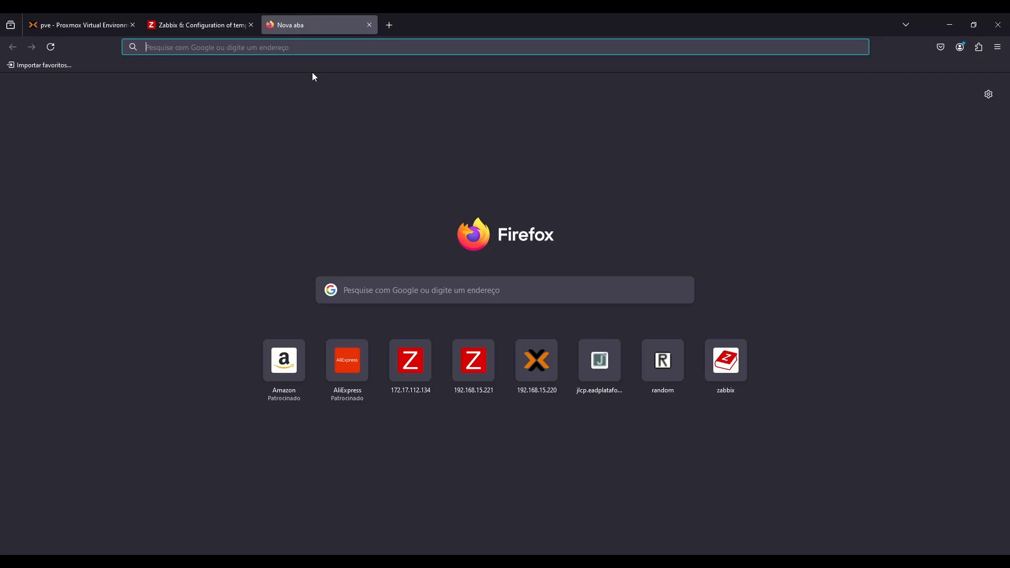
text(zabbix)
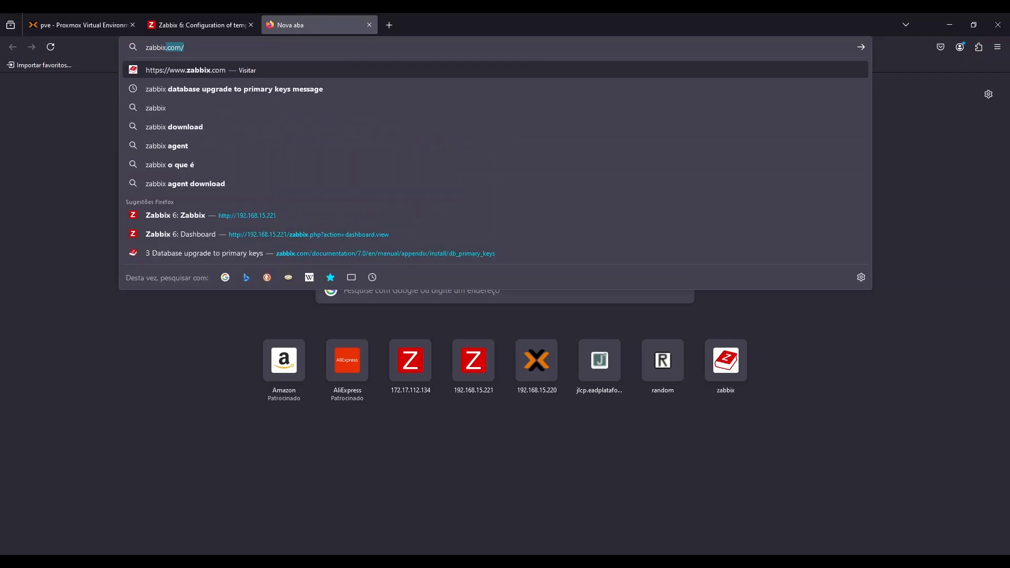
text( prox)
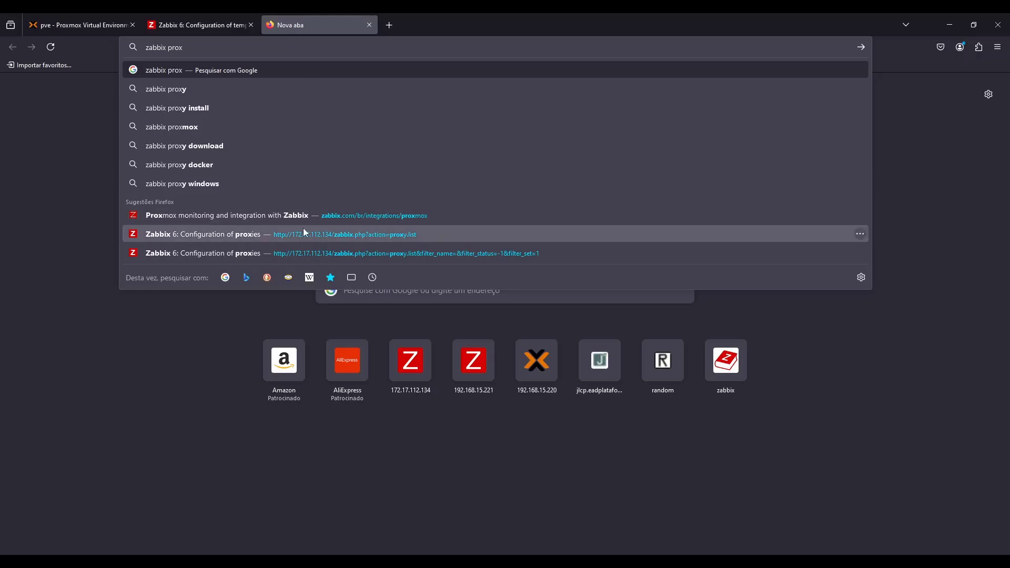
click(267, 216)
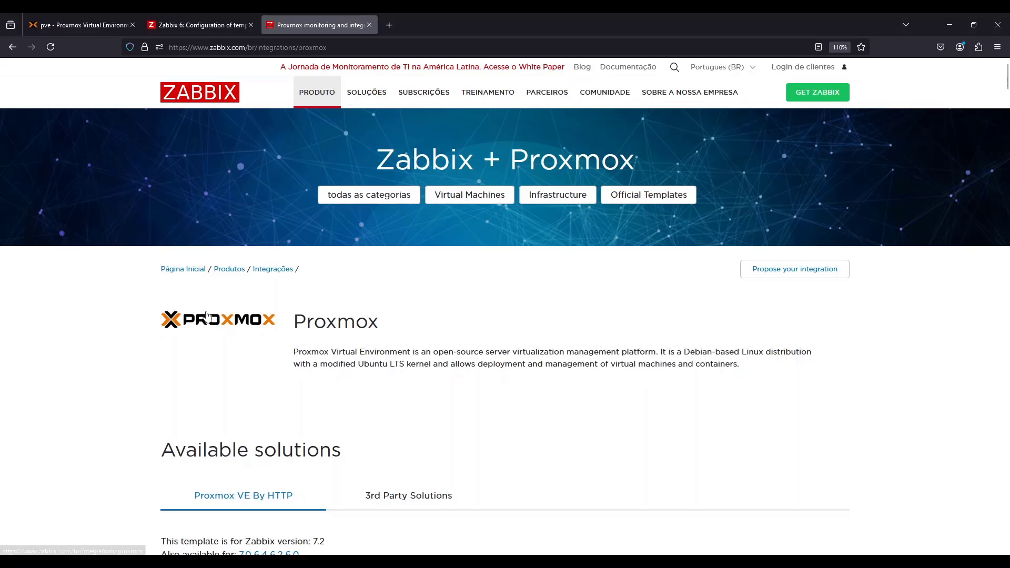
Switch the Proxmox VE by HTTP integration documentation to version 7.0
scroll(392, 386, down, 3)
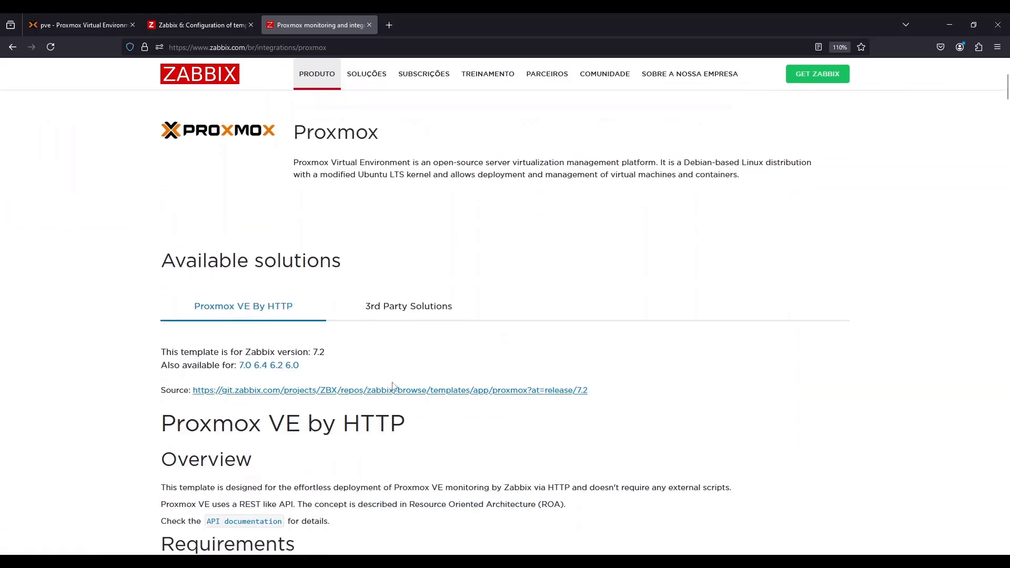
drag(635, 149, 250, 135)
click(731, 185)
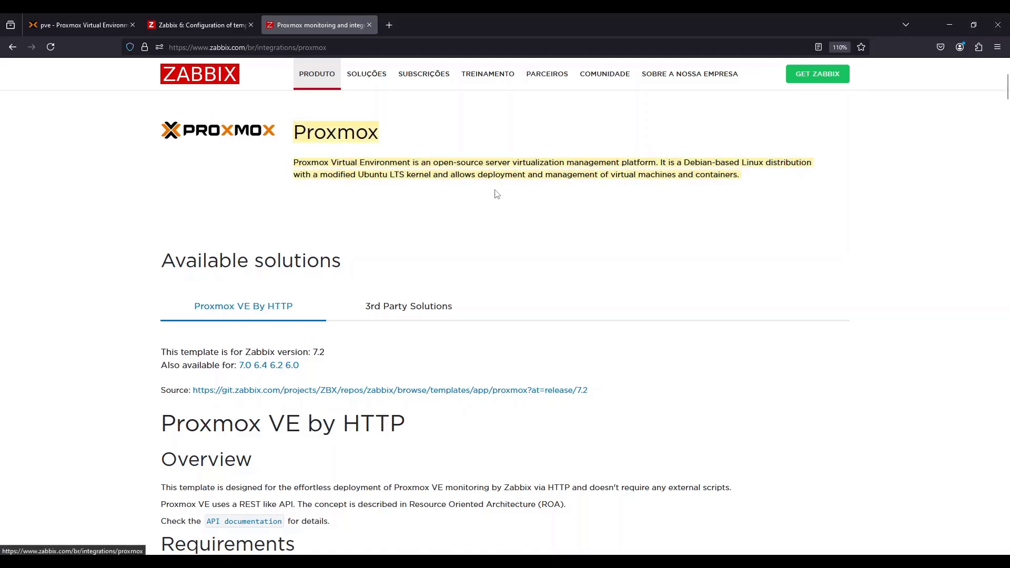
click(238, 367)
drag(169, 368, 227, 365)
click(228, 363)
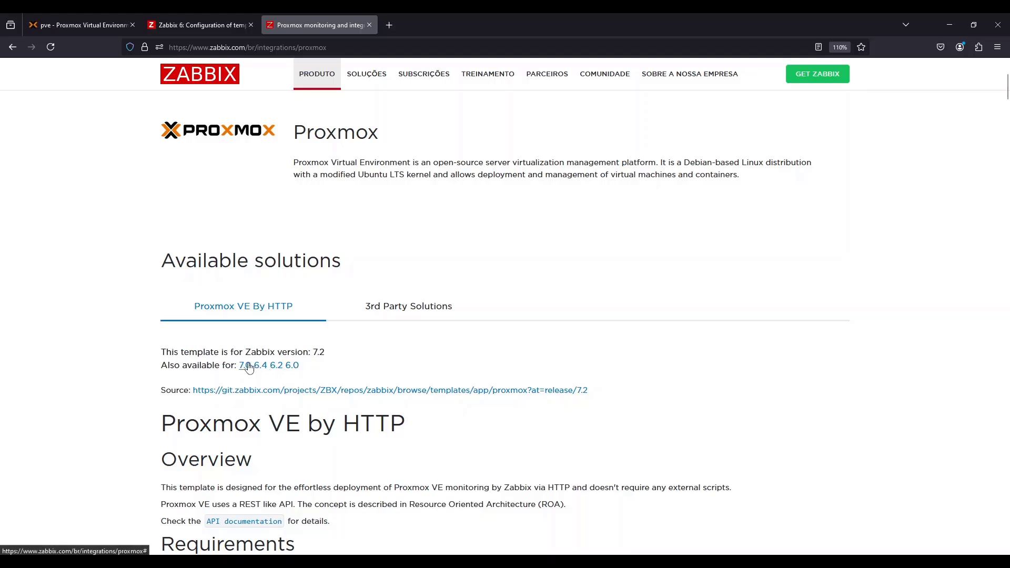
click(246, 366)
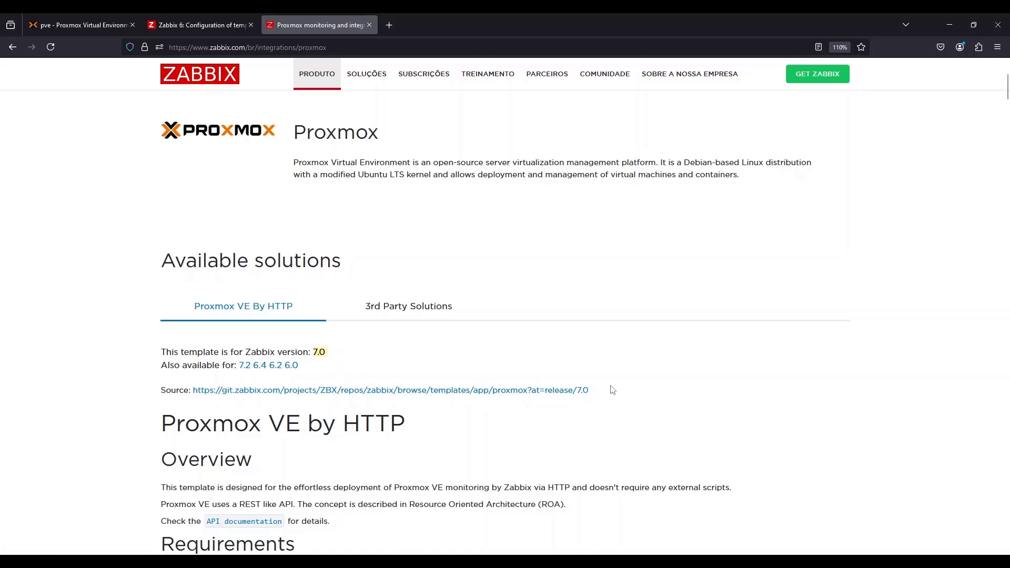
Open the template's source repository link in a new tab and view it
drag(612, 390, 194, 402)
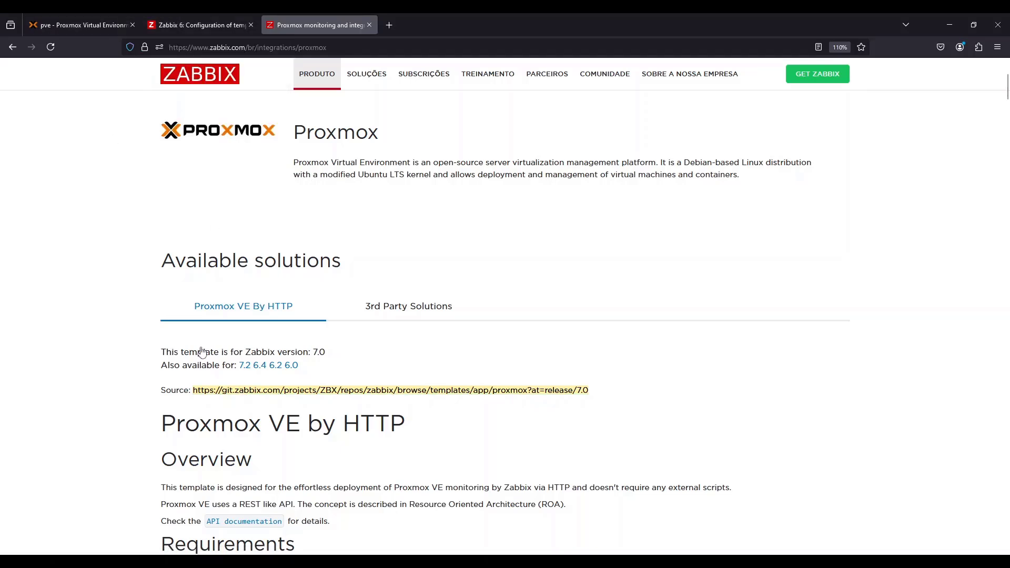
middle_click(278, 394)
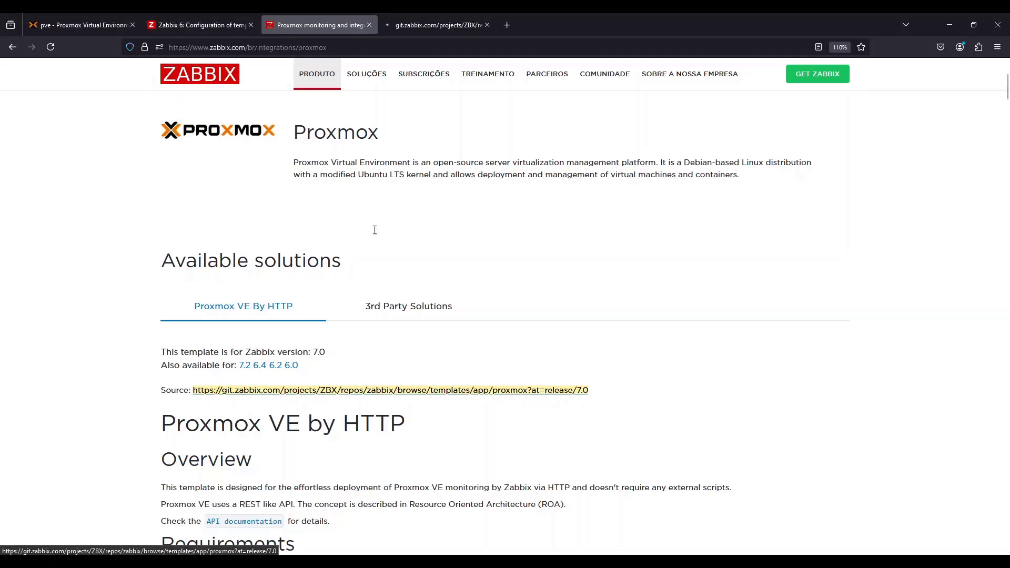
click(431, 27)
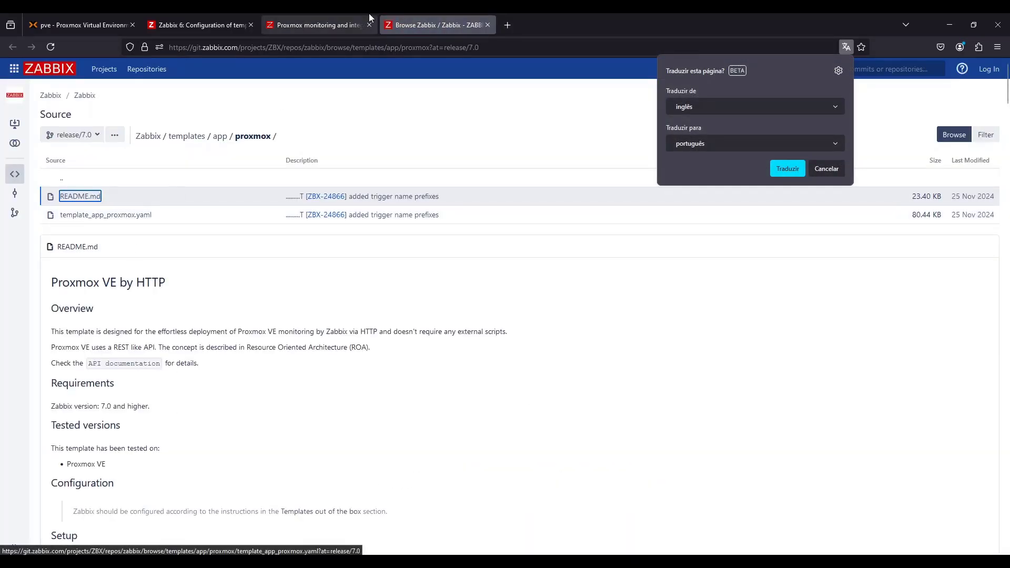
Return to the integration page and read the Setup steps and the macros used table
click(336, 24)
scroll(328, 476, down, 3)
scroll(328, 475, down, 3)
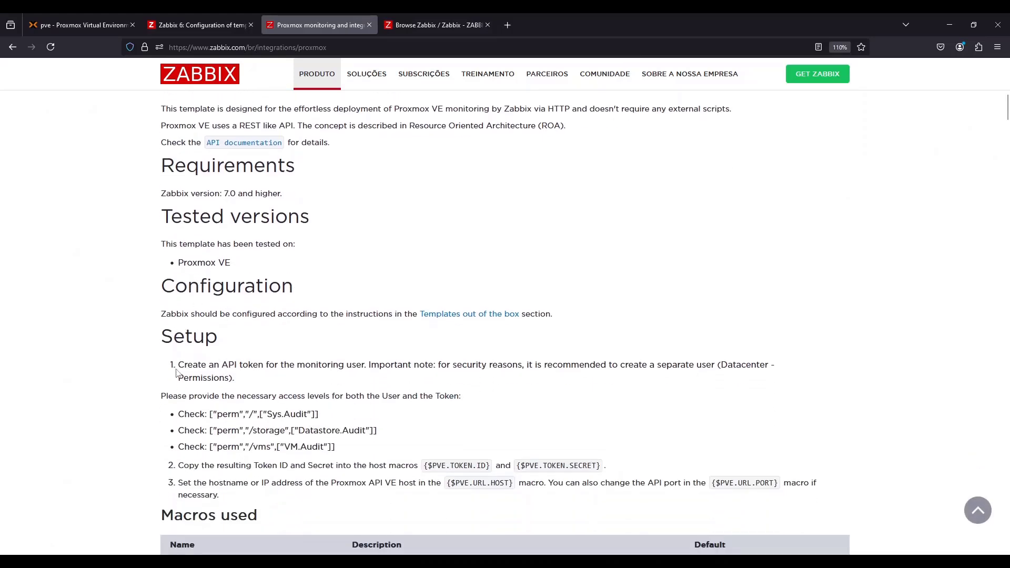
drag(179, 365, 364, 375)
click(351, 374)
scroll(428, 416, down, 3)
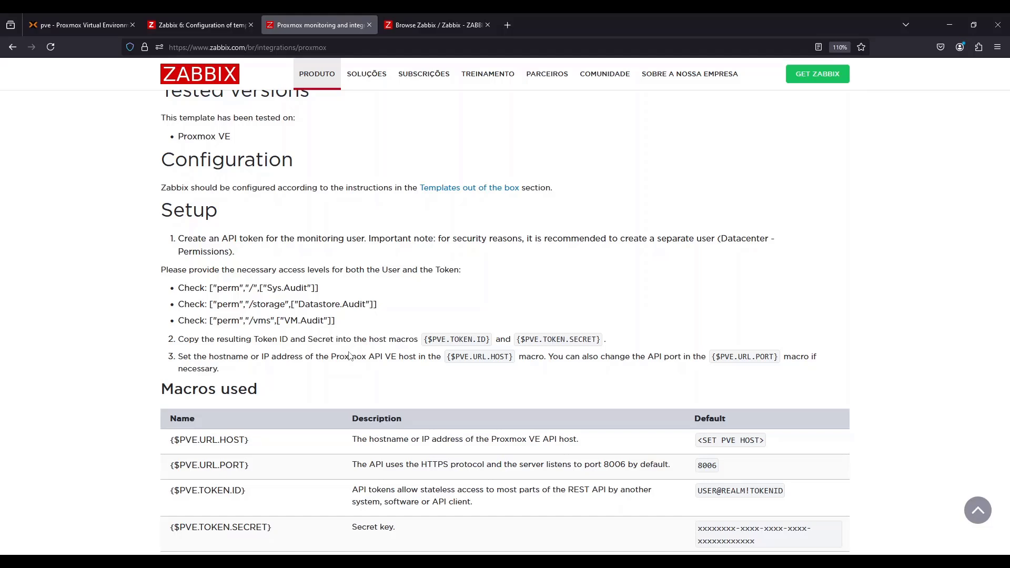
scroll(358, 336, down, 1)
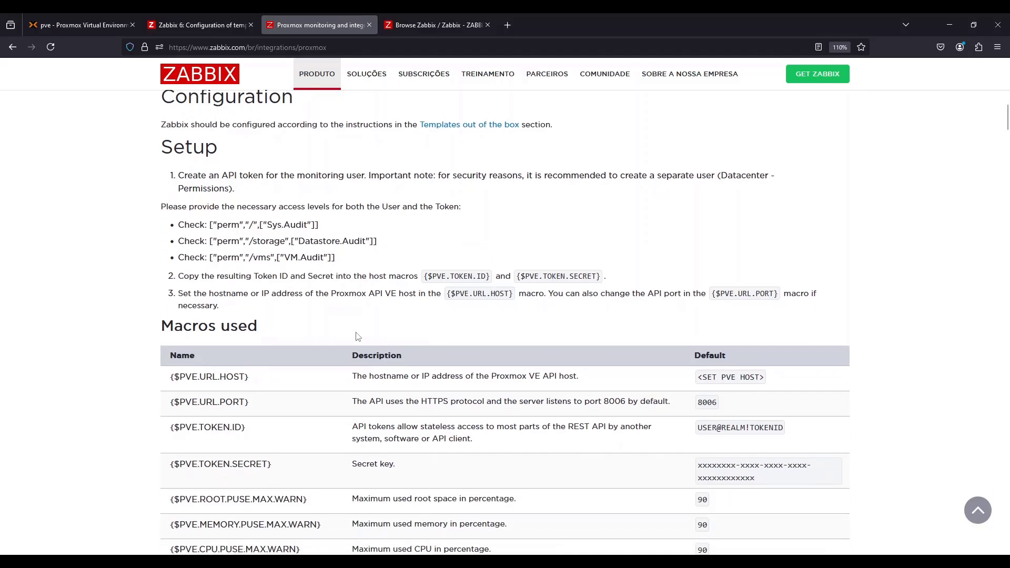
scroll(292, 324, up, 5)
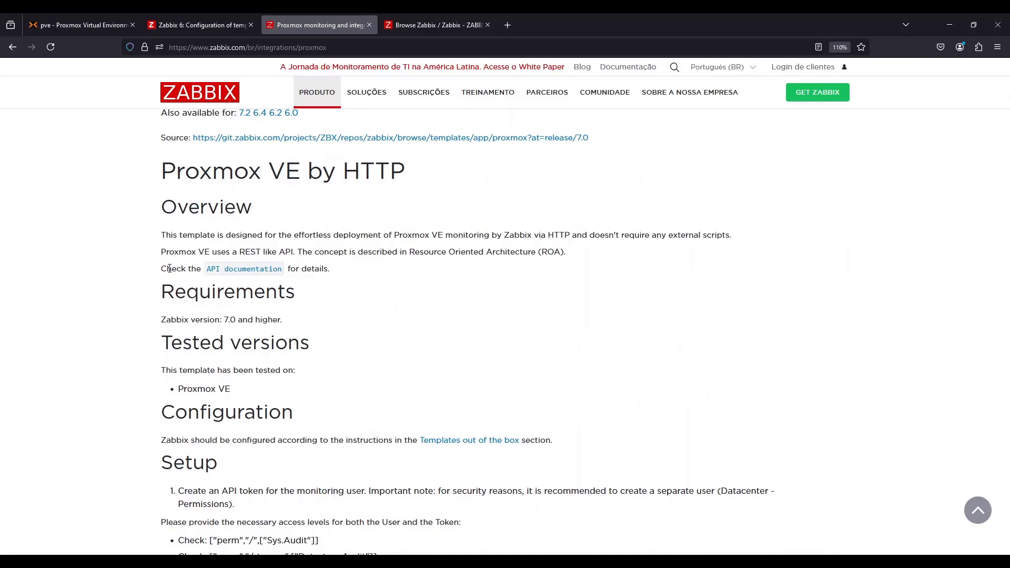
Open the Proxmox API documentation in a new tab, dismiss the translation offer, and browse the pools endpoint
middle_click(237, 270)
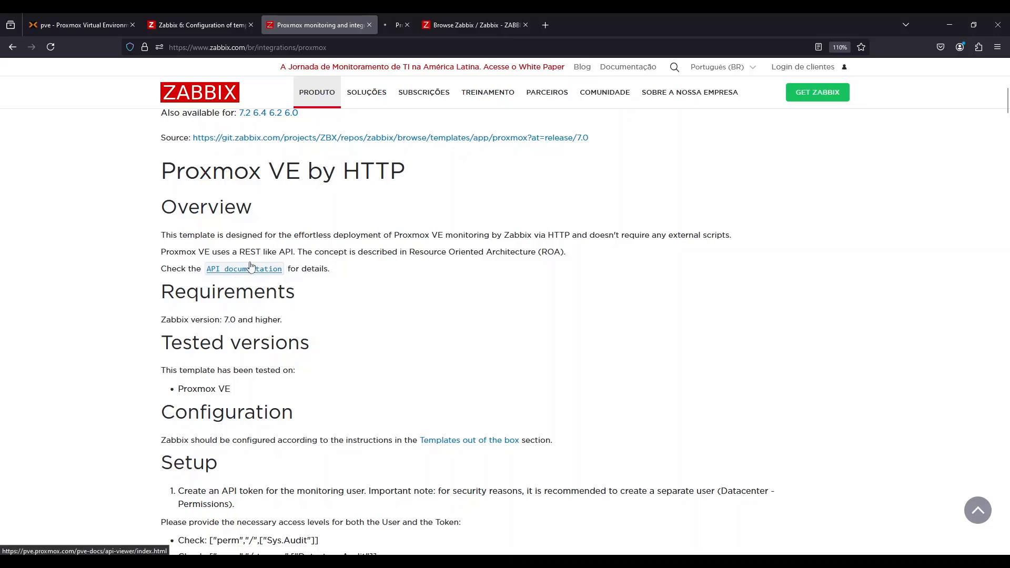
click(397, 24)
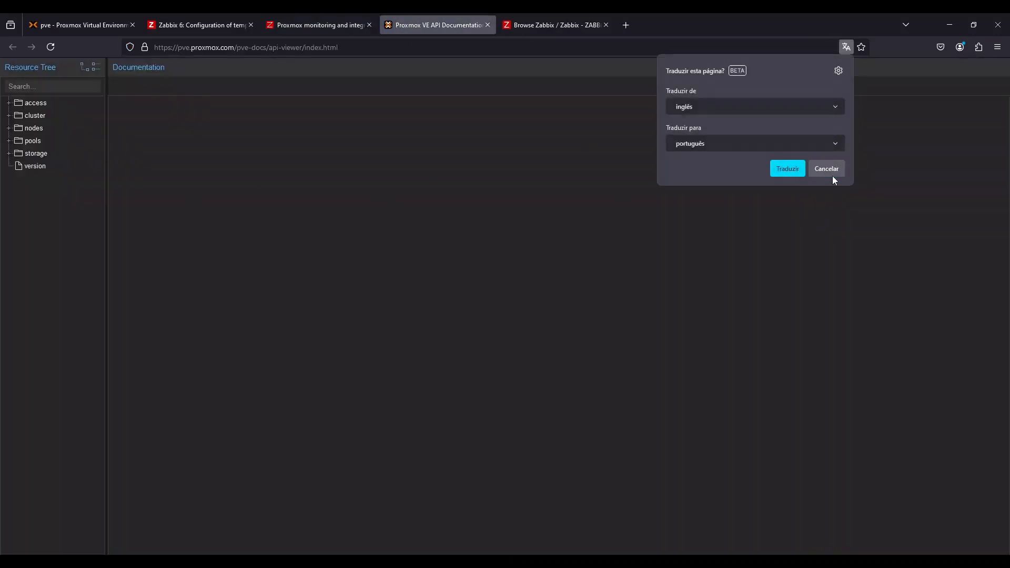
click(817, 171)
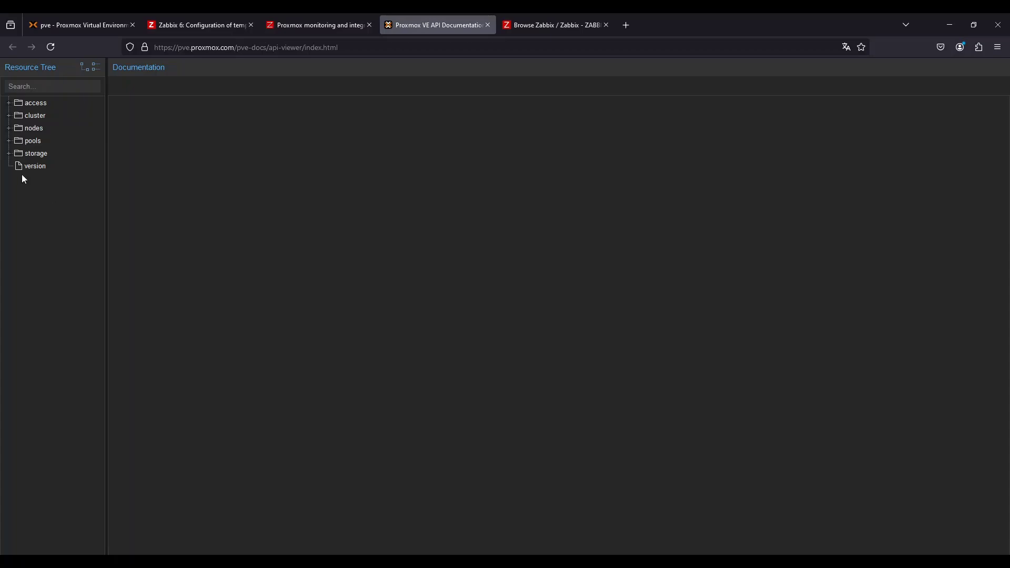
click(61, 143)
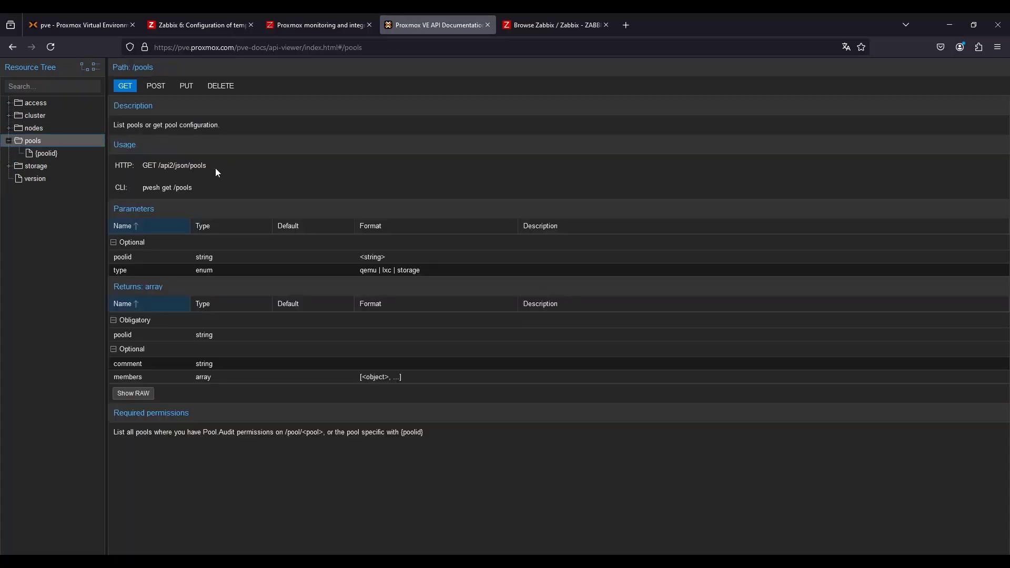
click(42, 153)
click(64, 143)
drag(207, 165, 162, 164)
Return to the integration page briefly, then switch back to the Proxmox web interface
click(303, 23)
scroll(473, 380, down, 1)
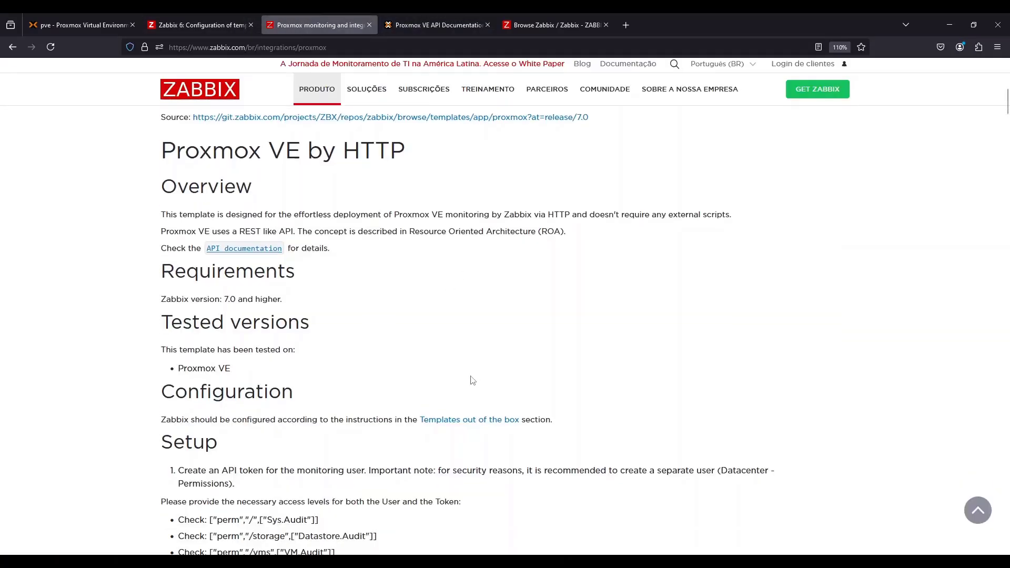
scroll(473, 380, down, 10)
click(87, 25)
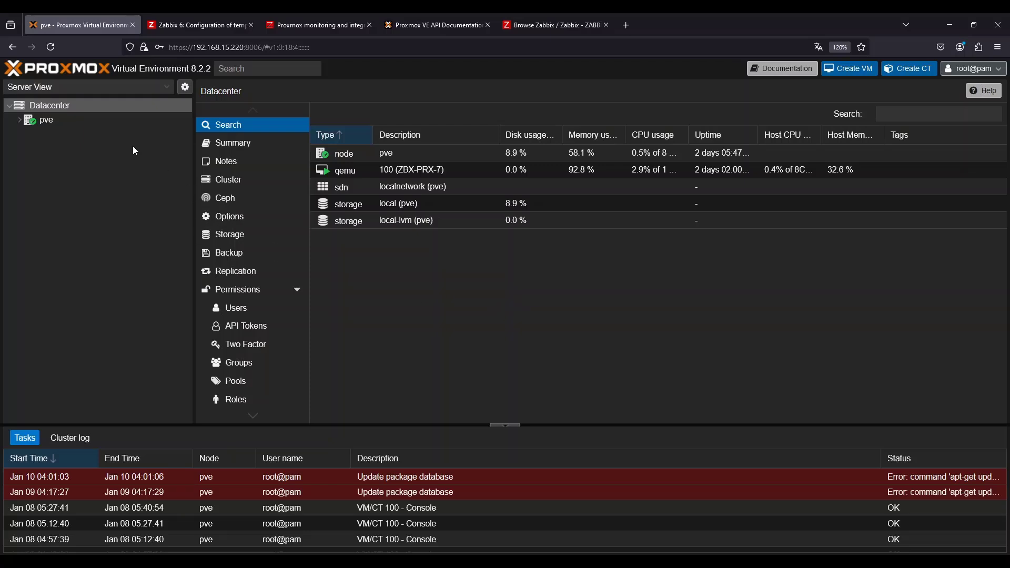
Browse the pve node's resources and the summary of VM 100, then return to Datacenter
double_click(33, 123)
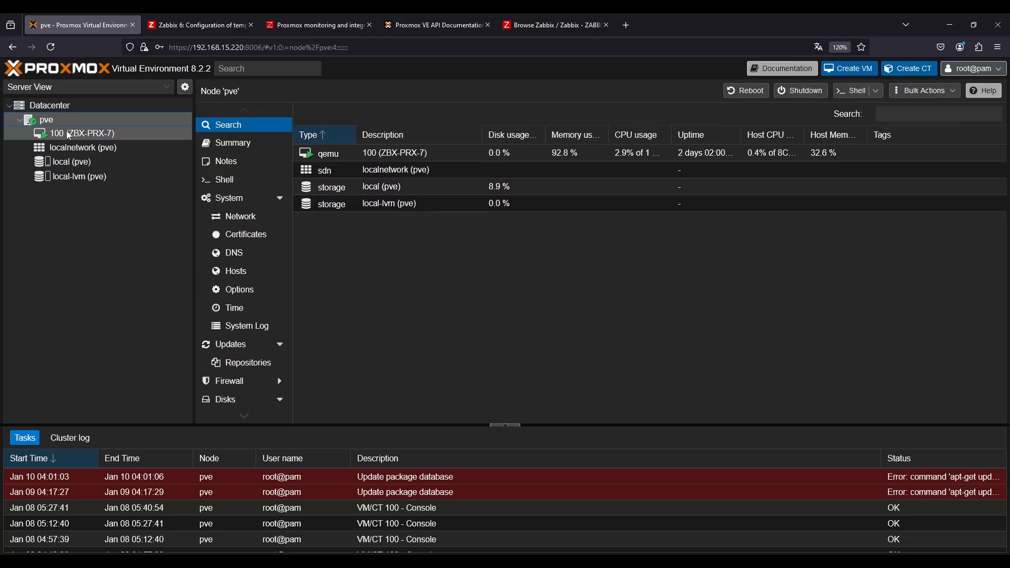
click(451, 152)
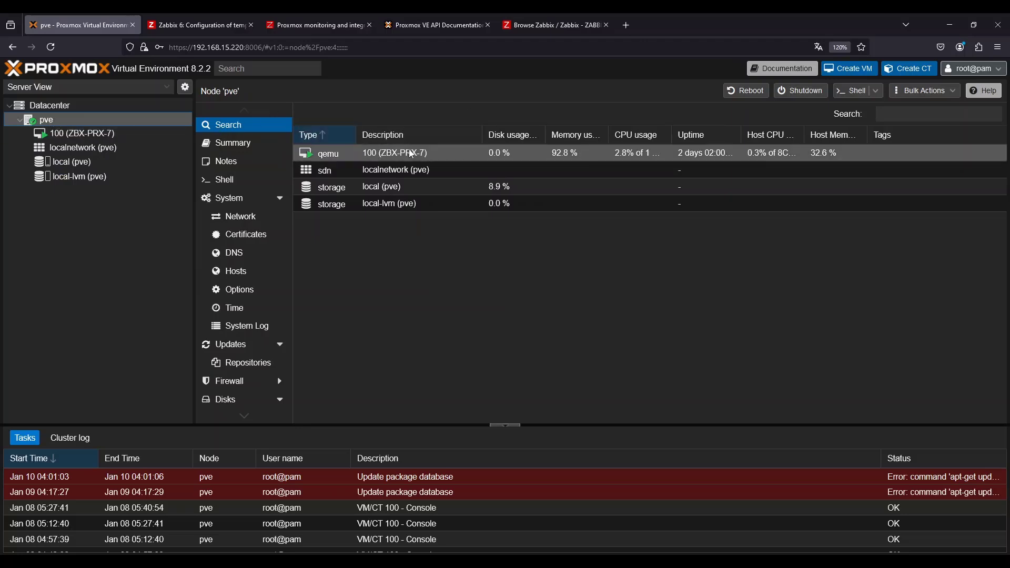
click(459, 165)
click(474, 185)
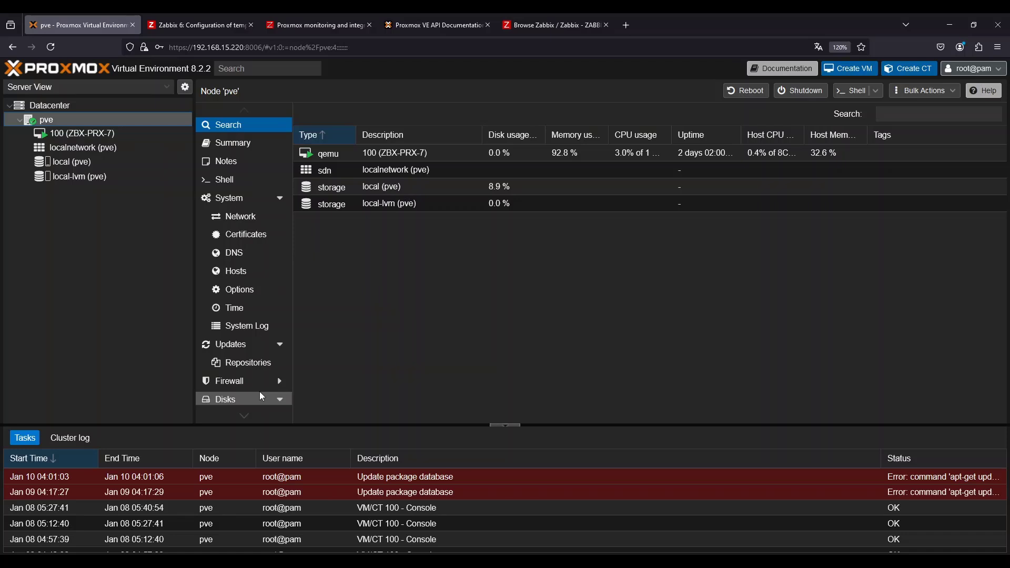
click(89, 134)
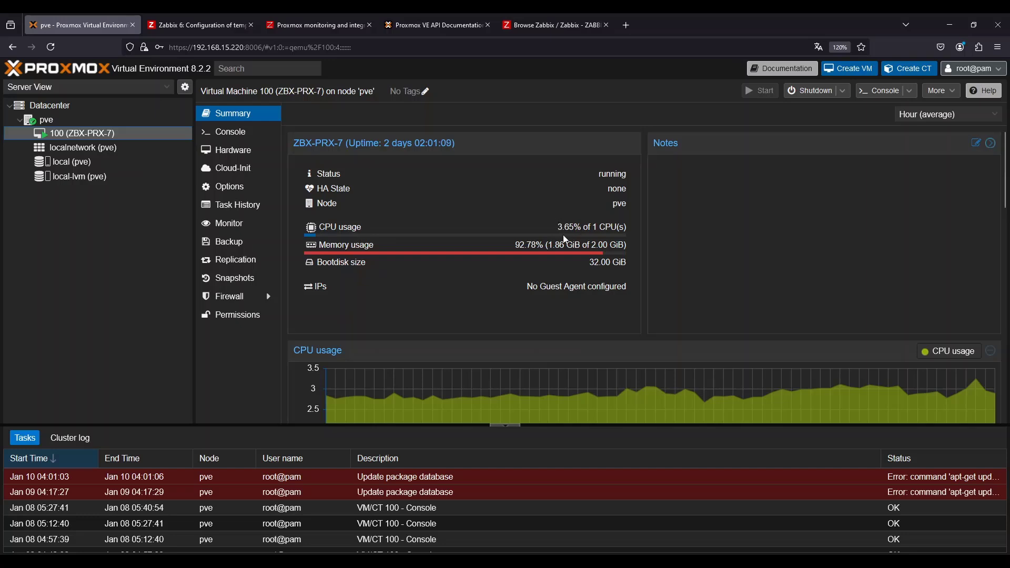
click(47, 107)
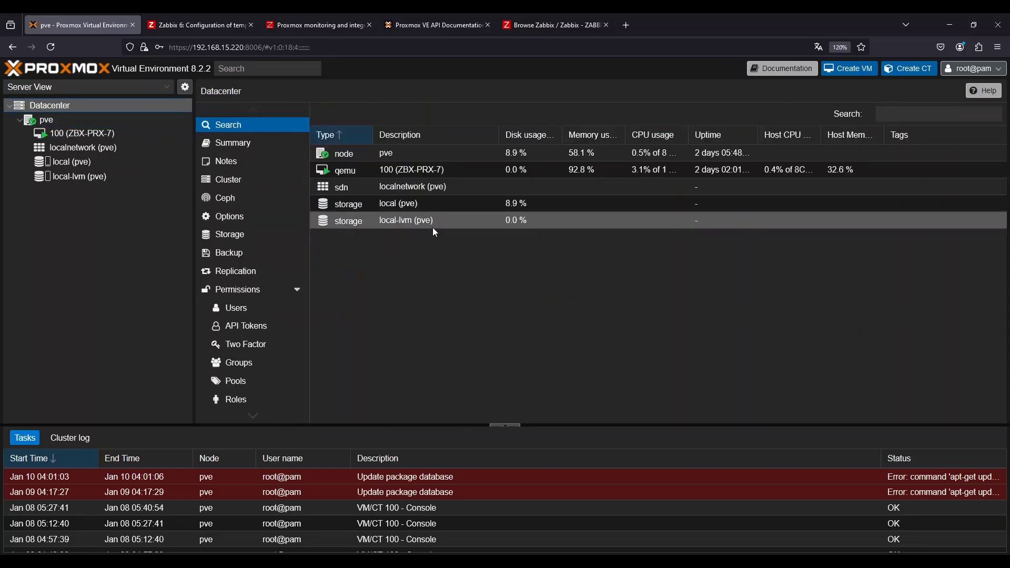
Start adding a user named zbx-monitor in the Proxmox VE authentication server realm
click(241, 296)
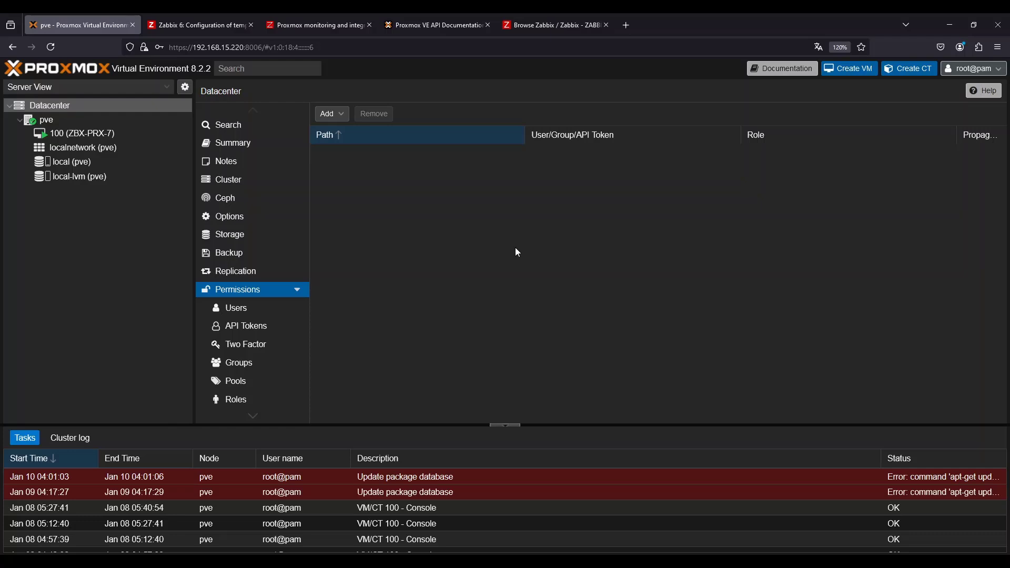
click(253, 311)
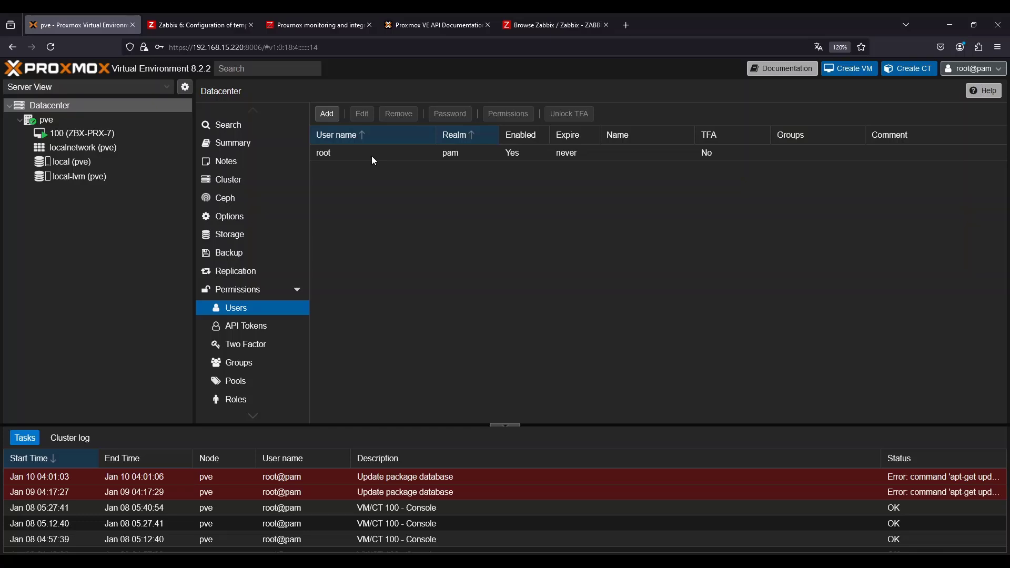
click(327, 114)
click(413, 274)
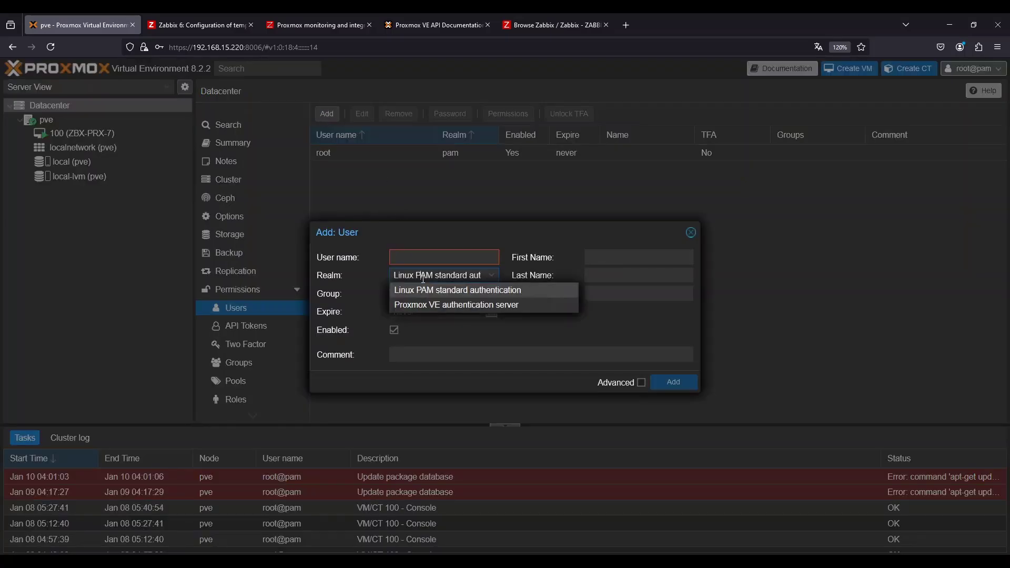
click(426, 306)
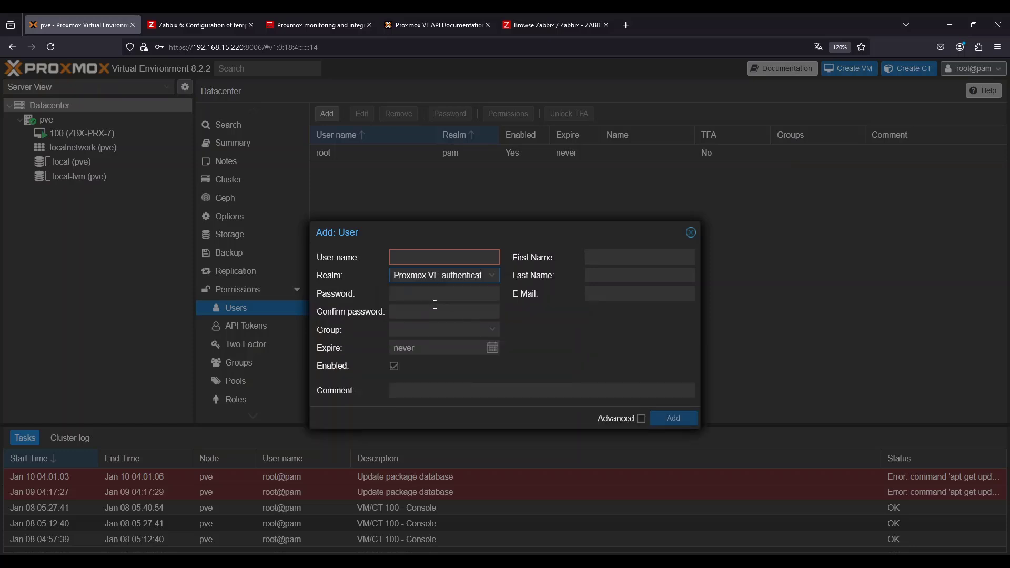
click(437, 258)
click(440, 275)
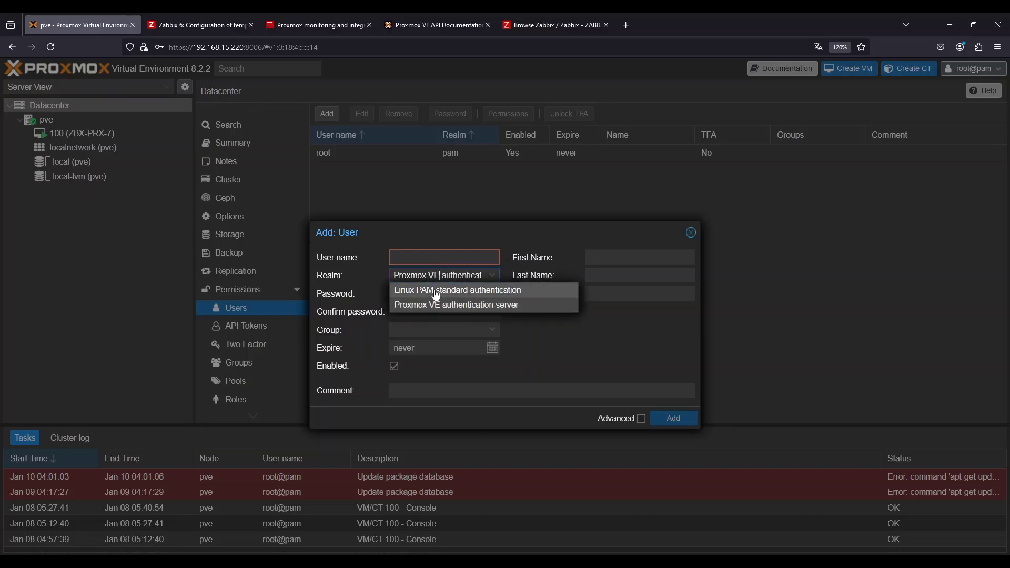
click(442, 258)
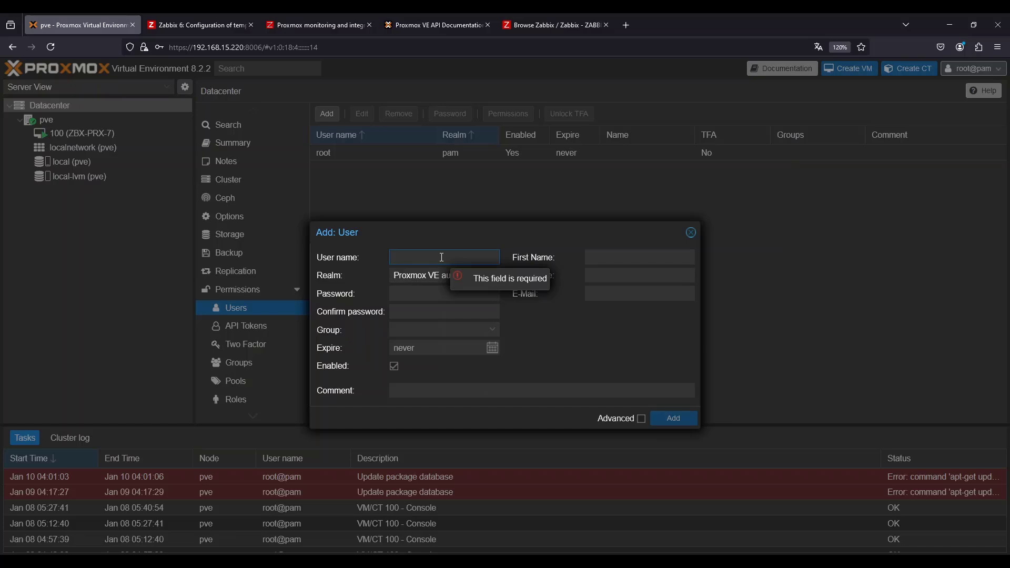
text(roo)
key(BackSpace)
key(BackSpace)
text(zbx-monitor)
key(Tab)
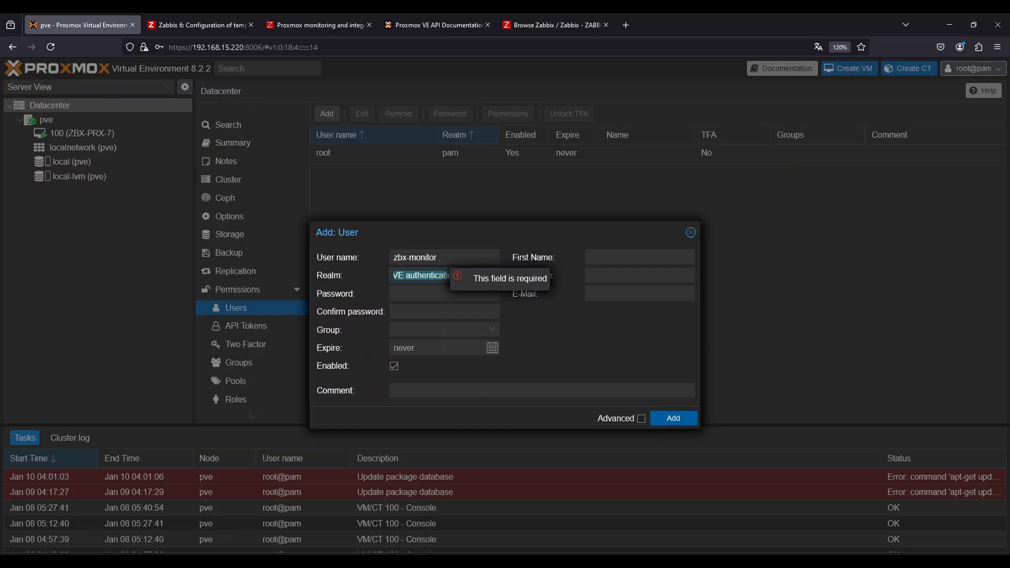
Enter and confirm the new user's password
click(417, 294)
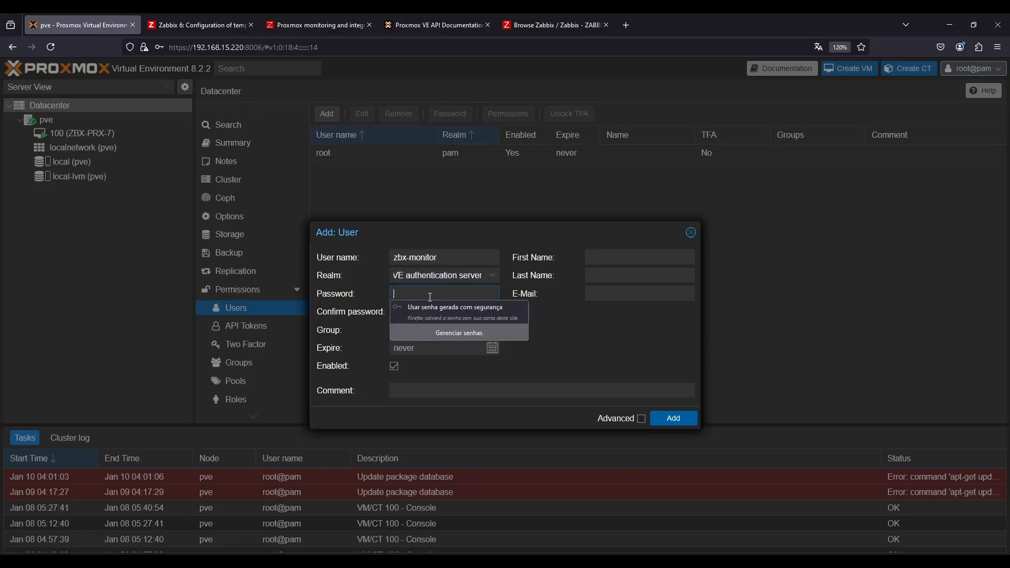
text(**********)
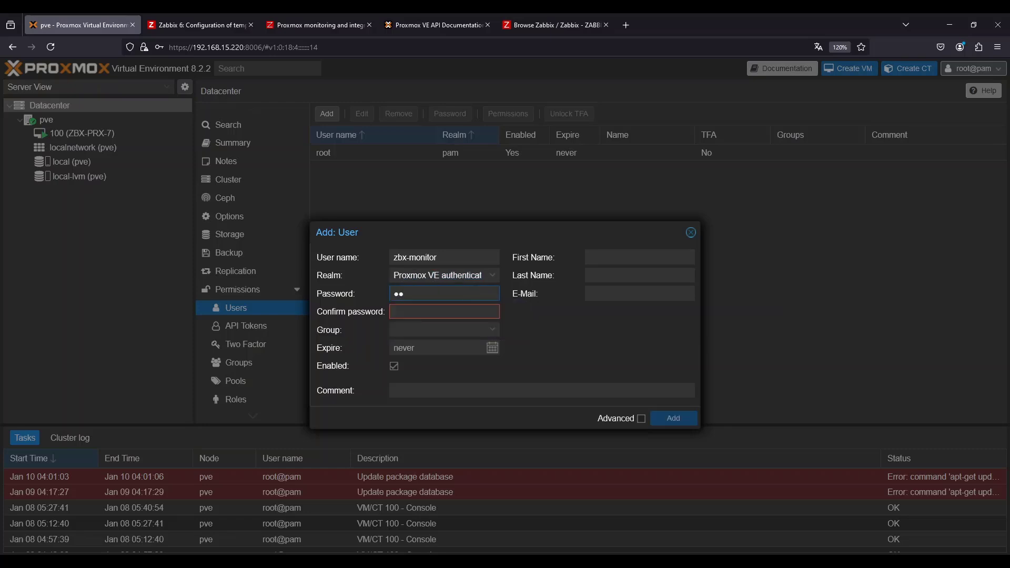
key(Tab)
text(**********)
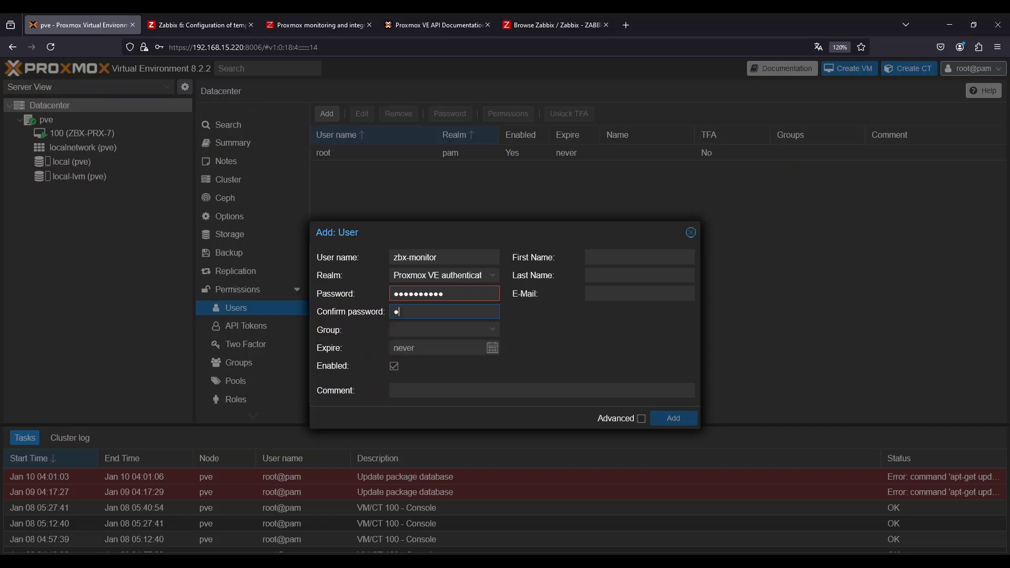
Add the comment 'Usuario de monitoramento para o Zabbix' and create the user
click(558, 355)
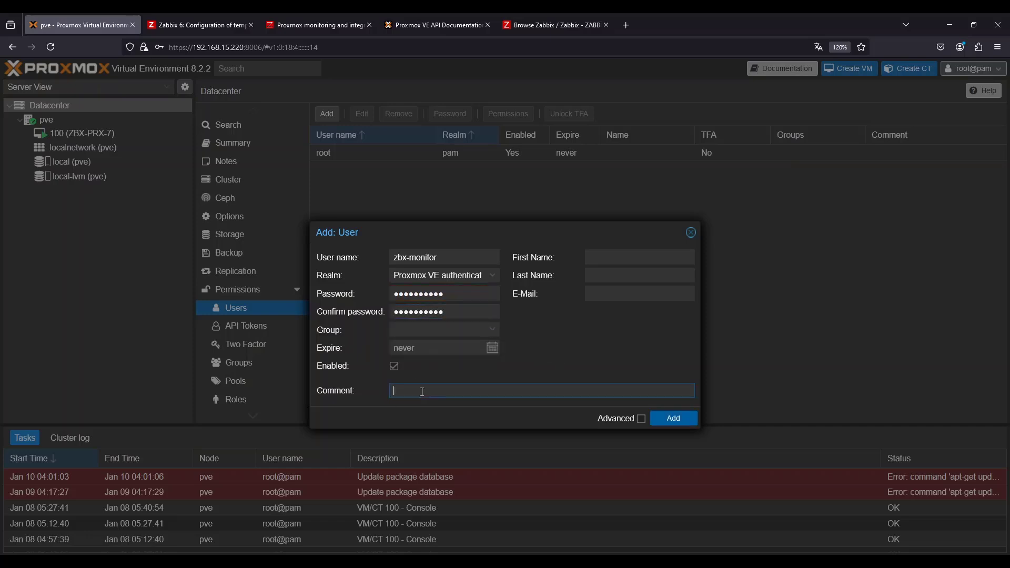
text(Usuario de monitoramento para o Zabbix)
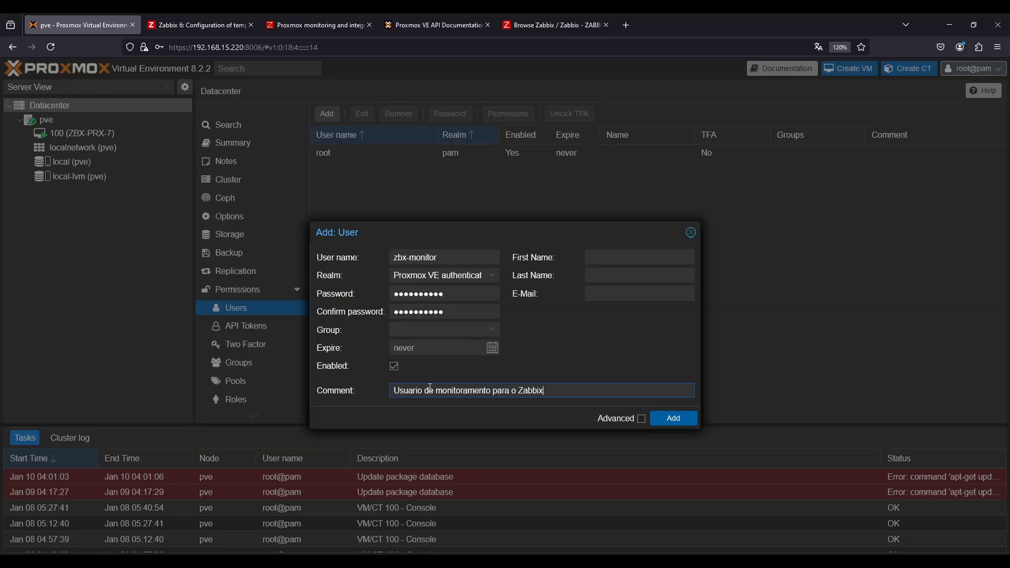
click(673, 419)
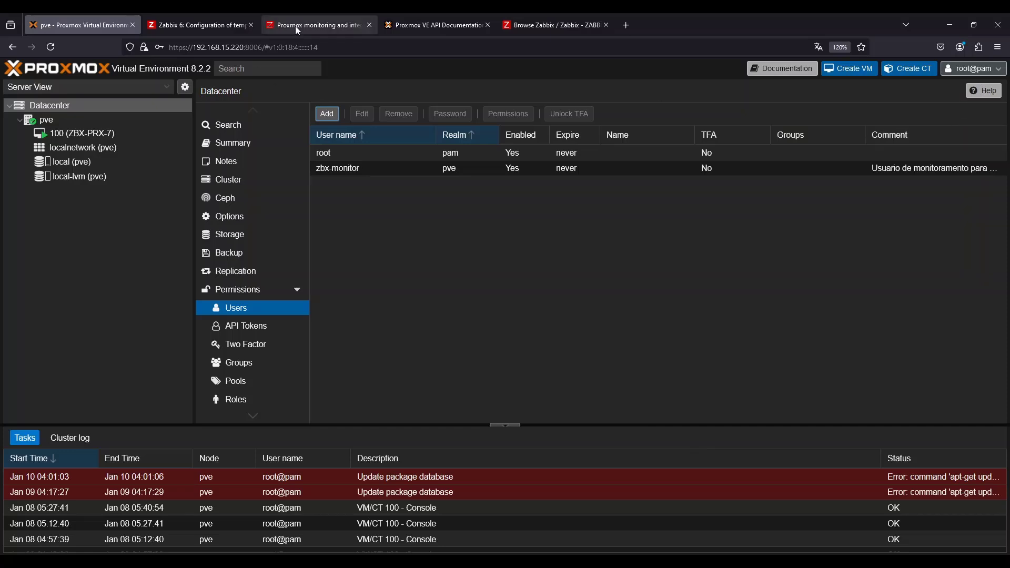
Open the Proxmox web interface address in a new private browsing window
right_click(112, 26)
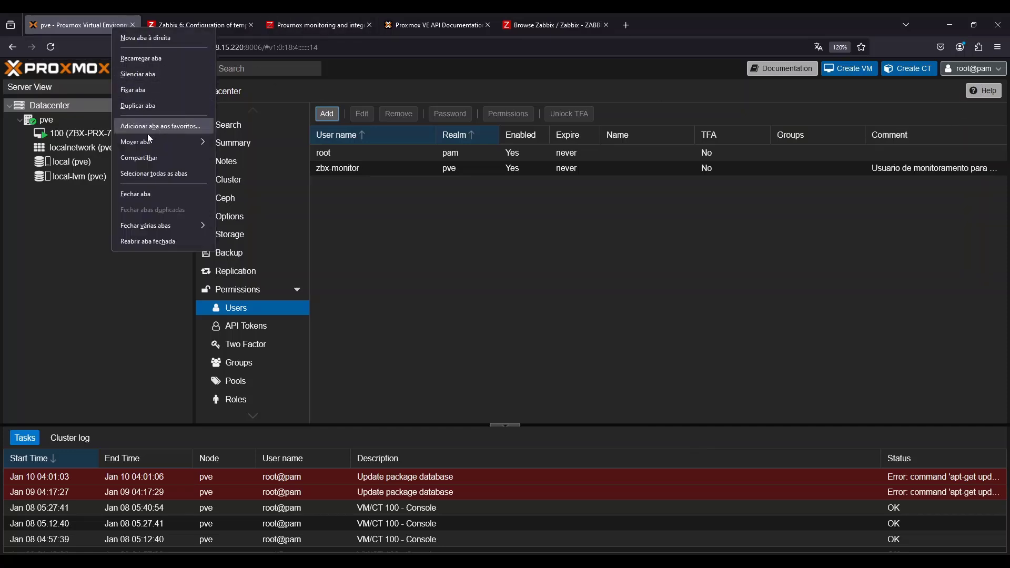
click(86, 43)
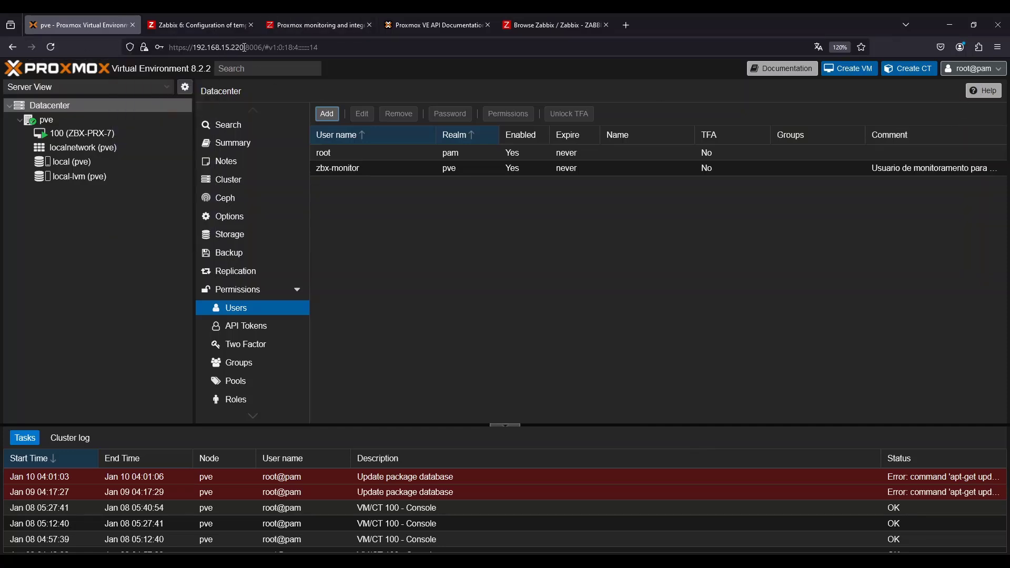
click(244, 48)
key(ctrl+c)
click(998, 47)
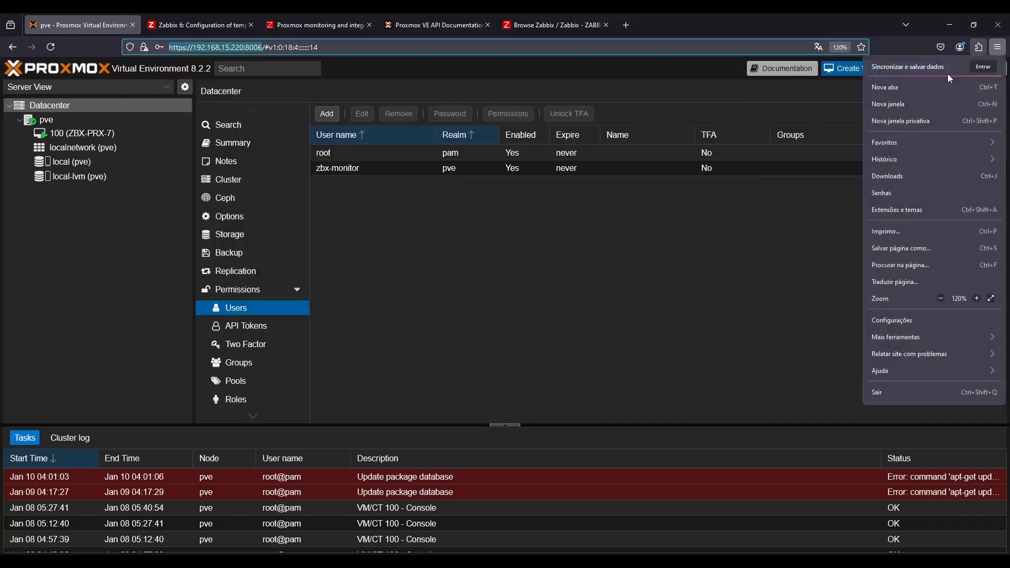
click(911, 121)
key(ctrl+v)
key(Return)
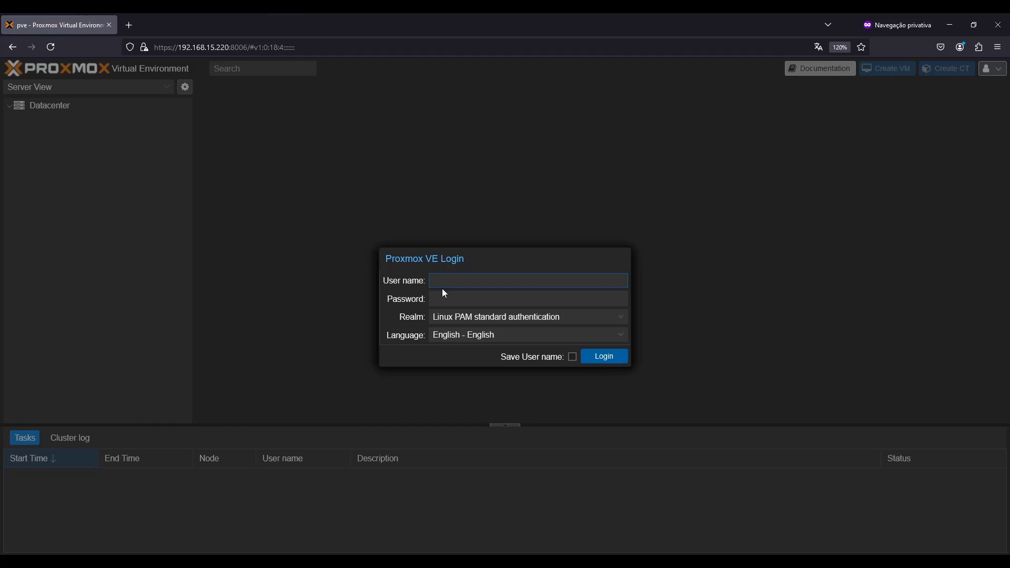
Try to log in as zbx-monitor by entering the account password
text(zbx-monitor)
key(Tab)
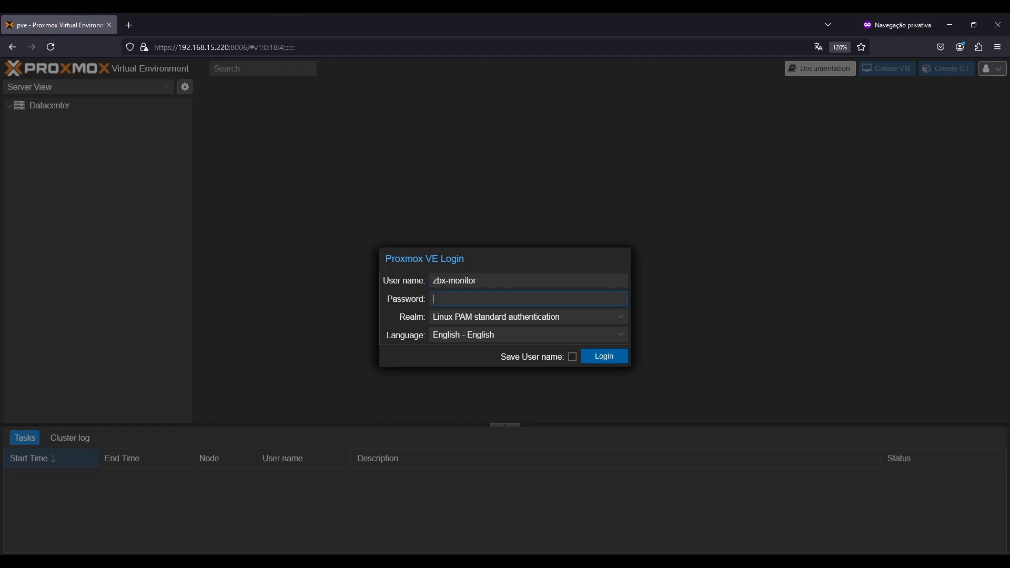
text(**********)
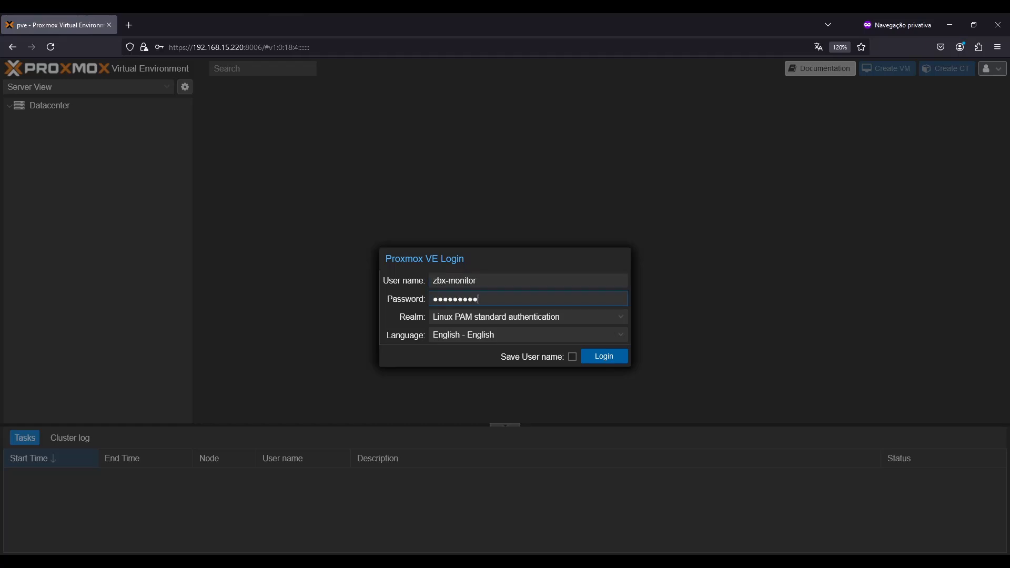
key(Return)
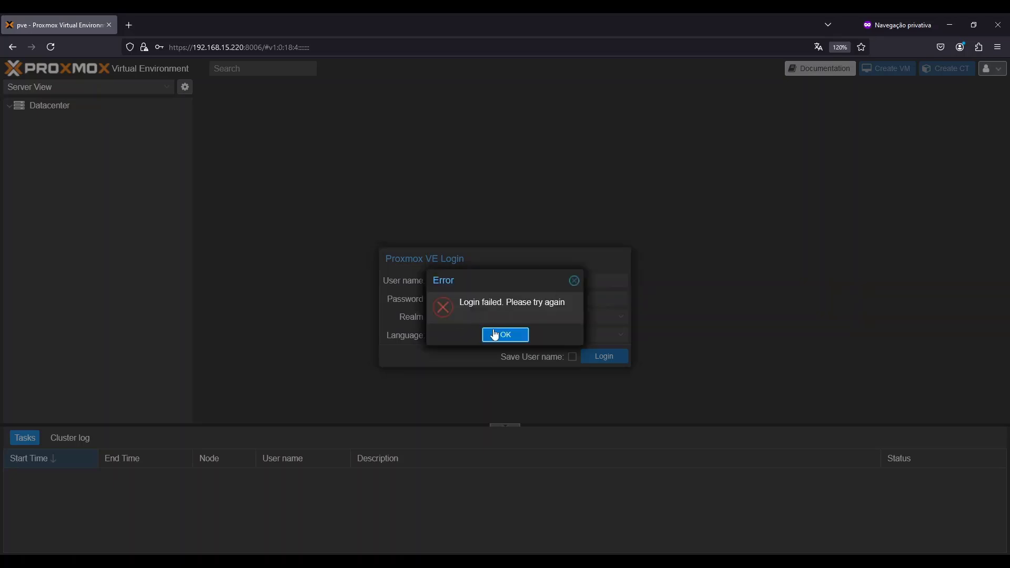
Log in again using the Proxmox VE authentication server realm and dismiss the subscription notice
click(494, 334)
click(476, 316)
click(474, 332)
click(605, 357)
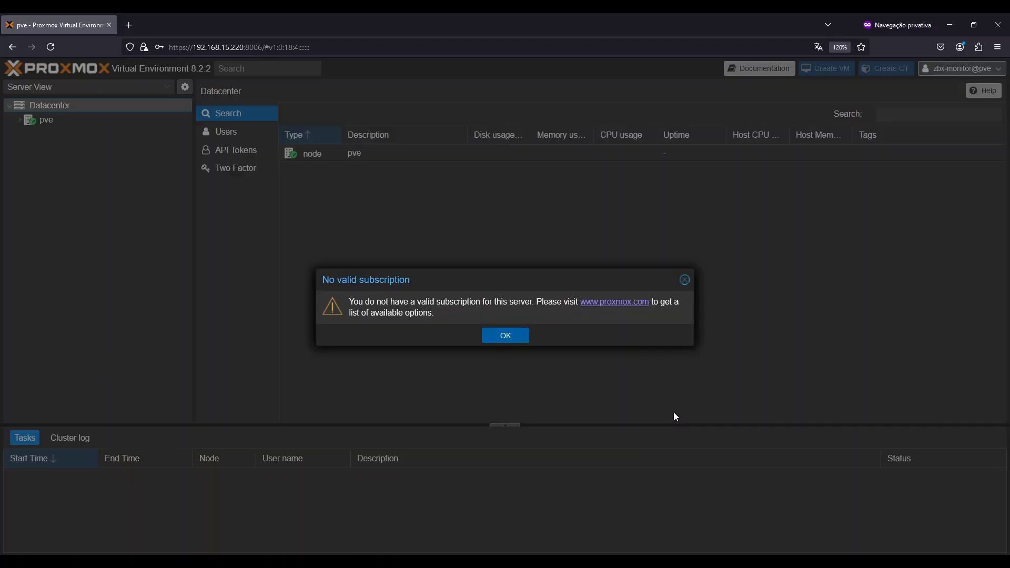
click(504, 335)
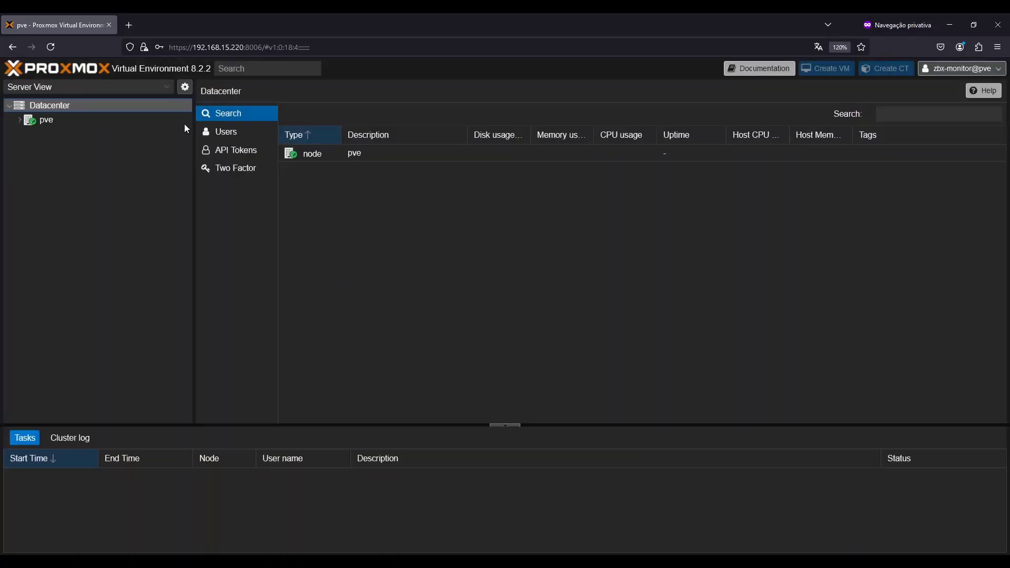
View the pve node as zbx-monitor, then return to the main browser window
click(58, 120)
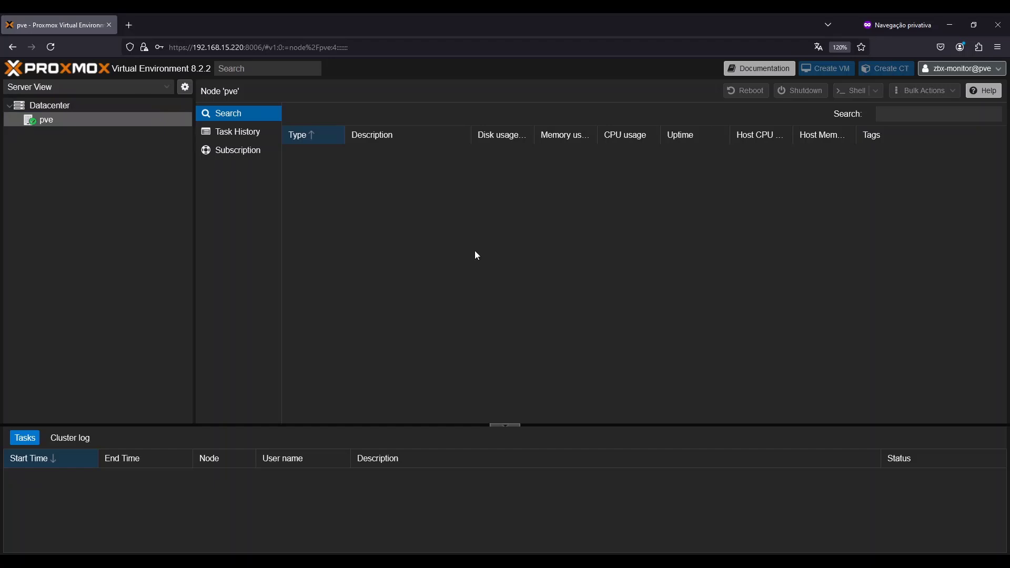
click(961, 24)
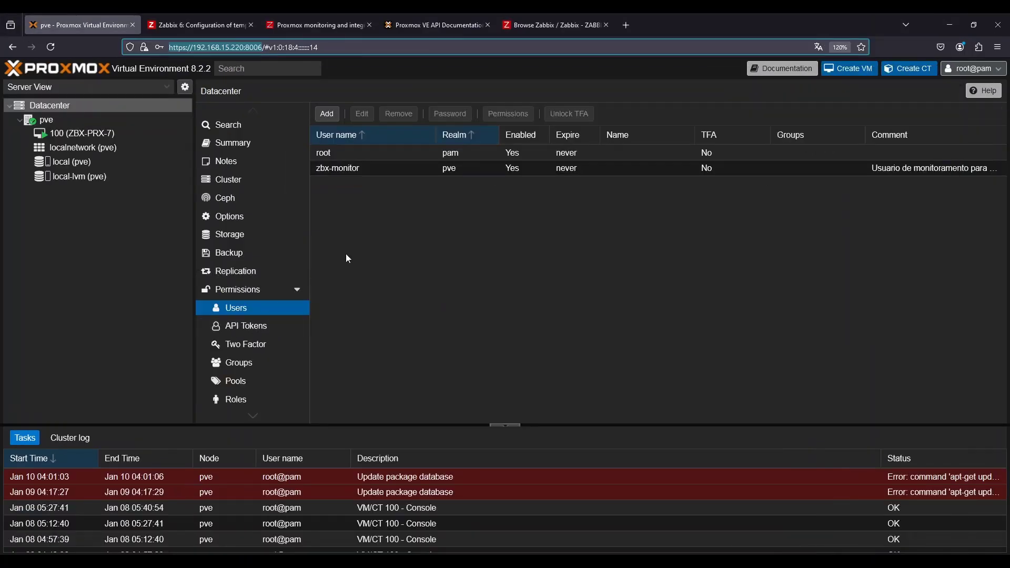
Start adding an API token for user zbx-monitor@pve
click(254, 327)
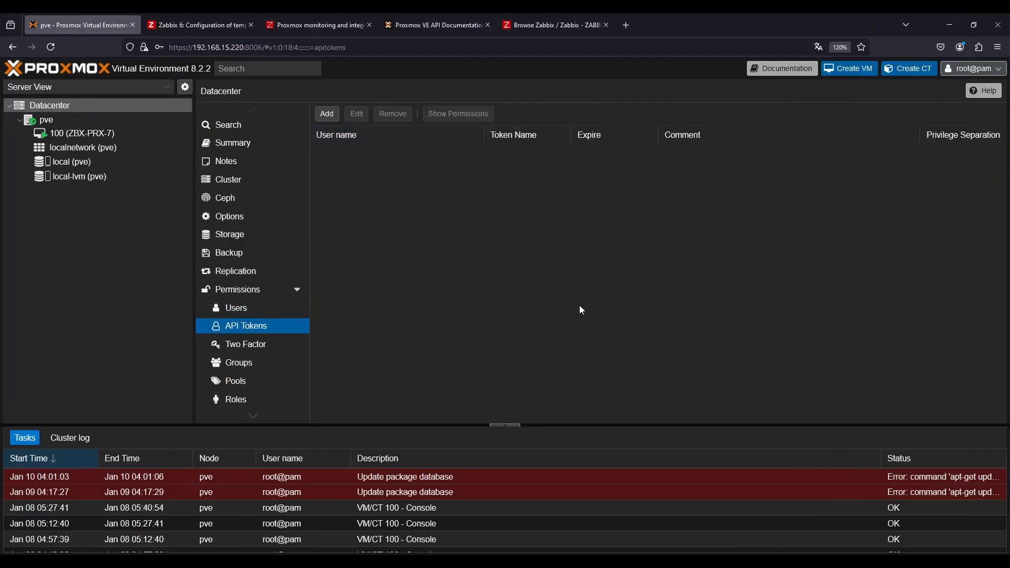
click(327, 114)
click(497, 286)
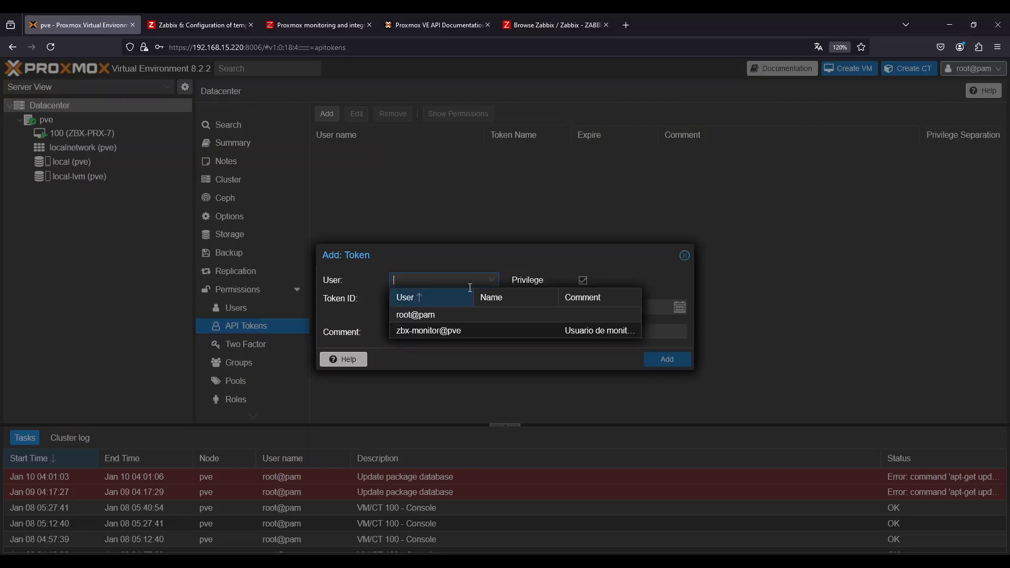
click(435, 333)
click(440, 298)
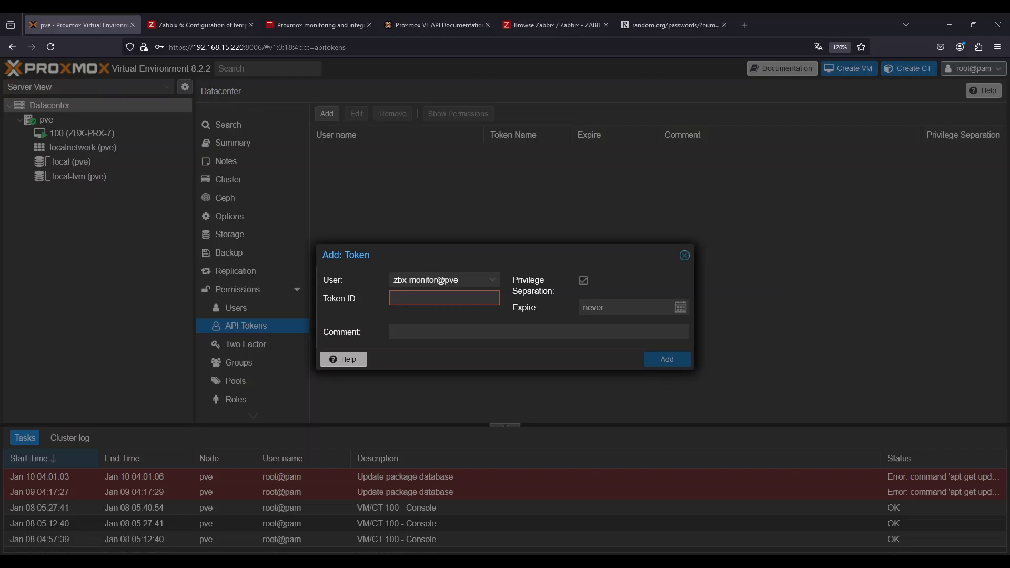
Switch to the random.org generated string tab and zoom in to read it
click(666, 25)
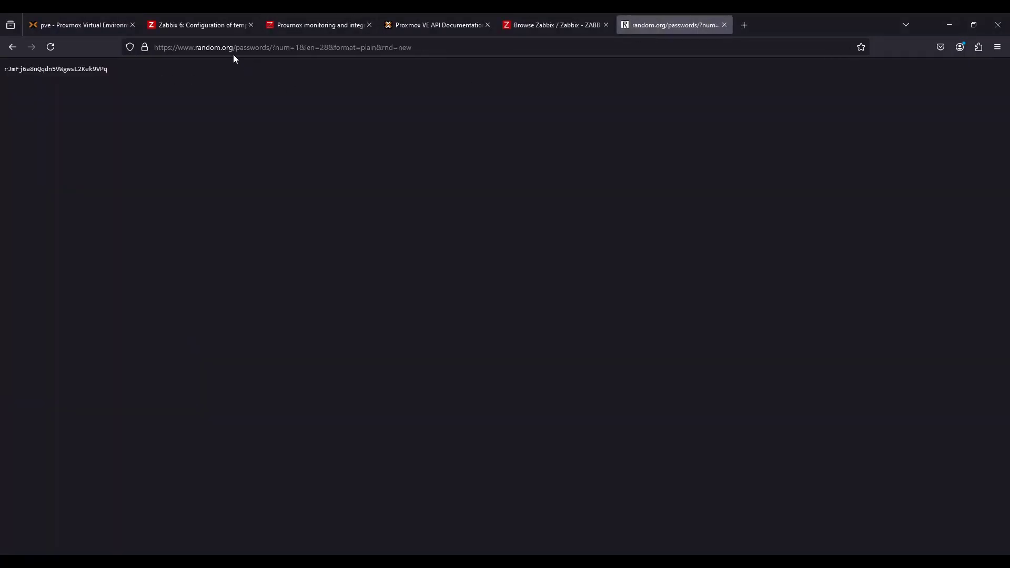
key(ctrl+plus)
key(ctrl+plus)
key(ctrl+plus)
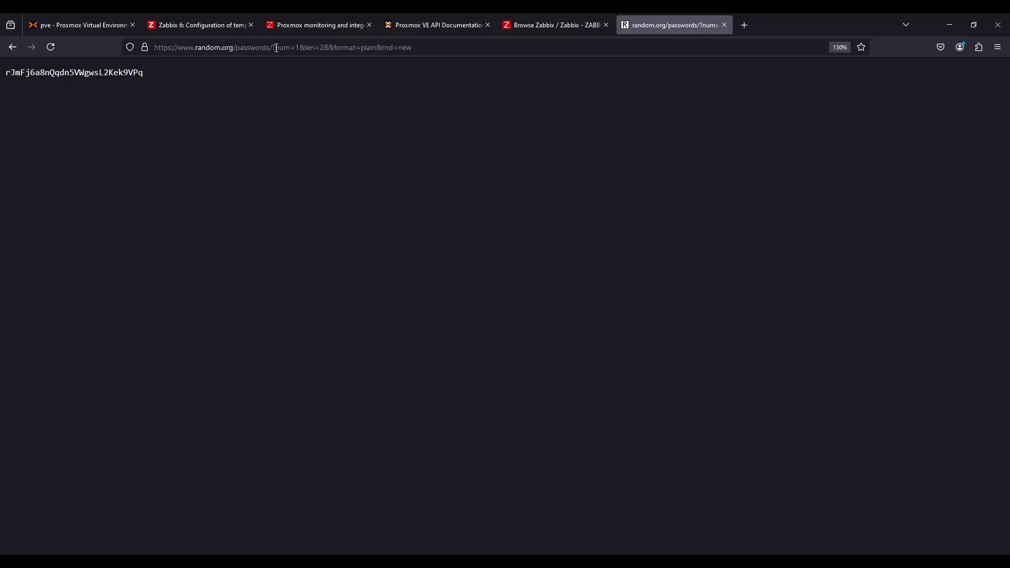
drag(270, 48, 309, 49)
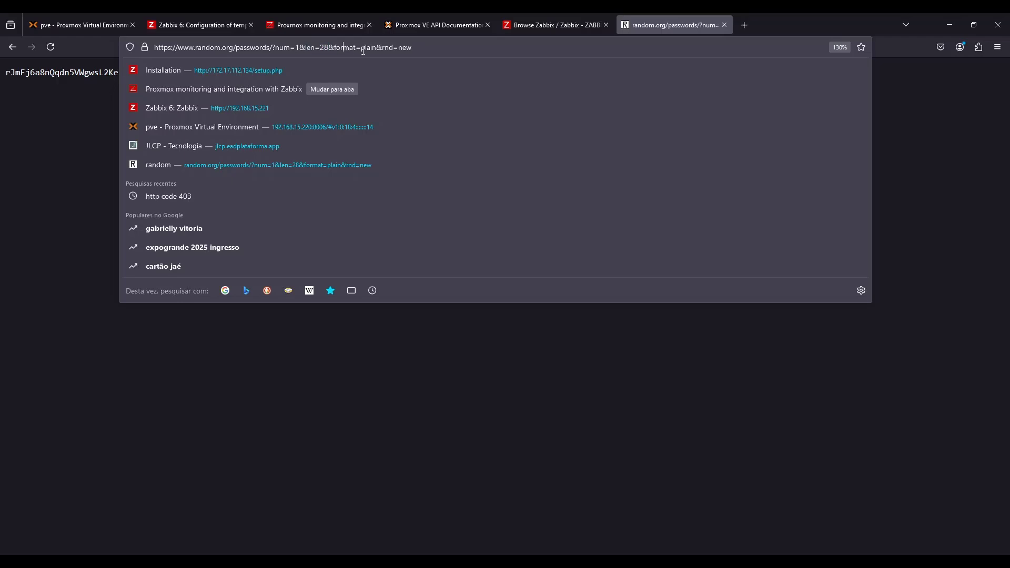
drag(361, 48, 371, 48)
click(117, 117)
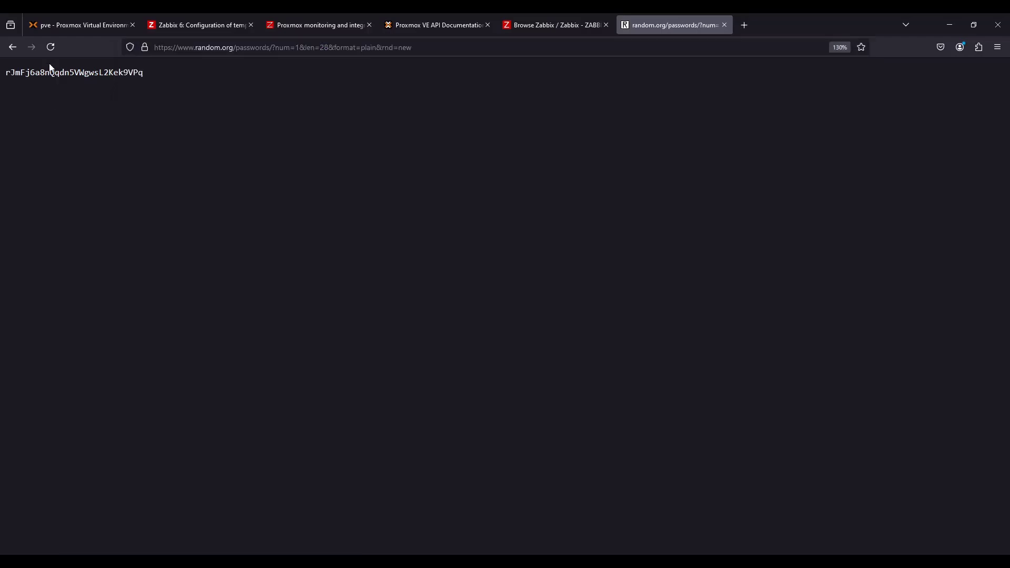
Generate a fresh random string on random.org and copy it
click(51, 47)
click(51, 47)
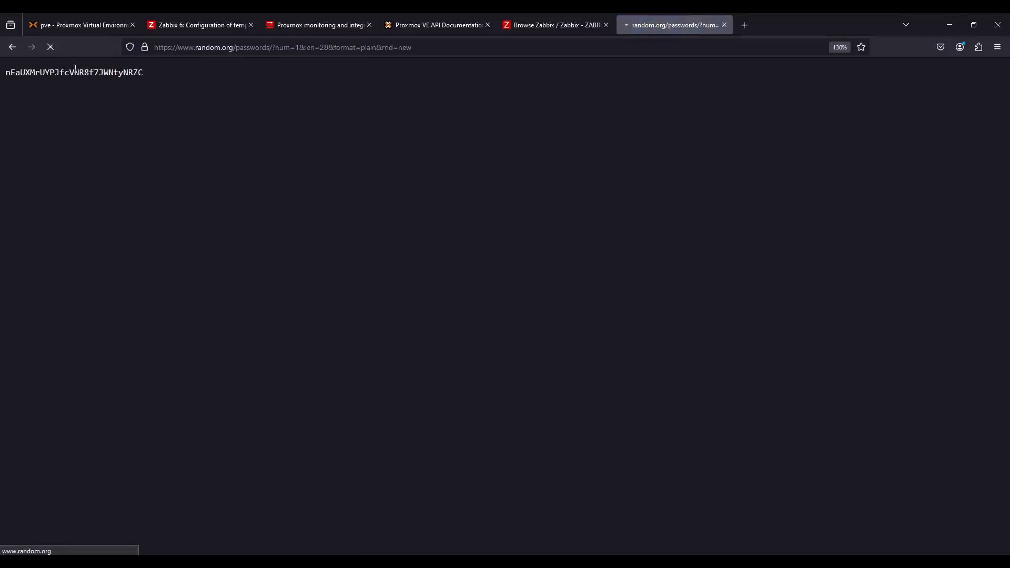
click(51, 48)
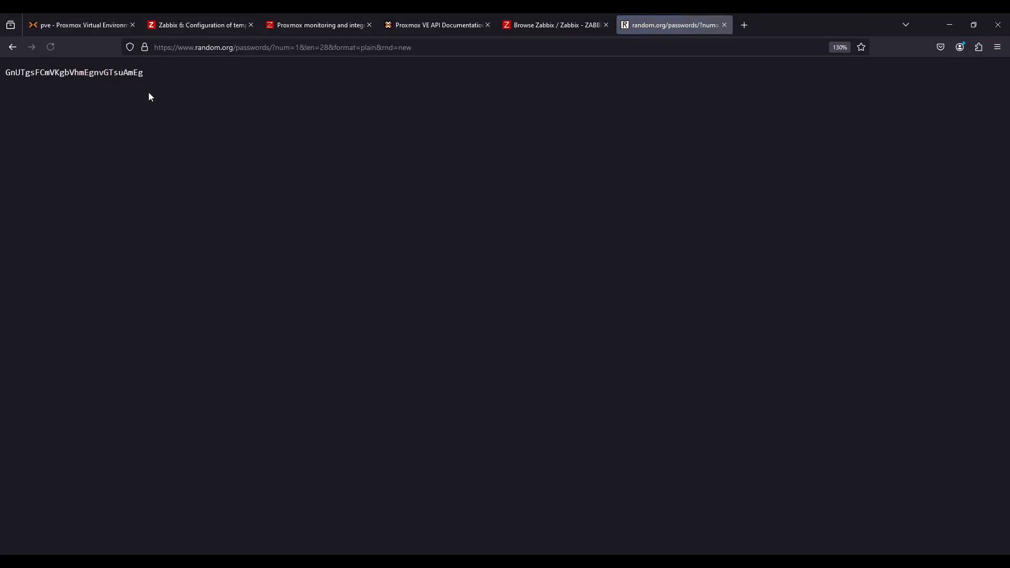
double_click(94, 76)
right_click(72, 75)
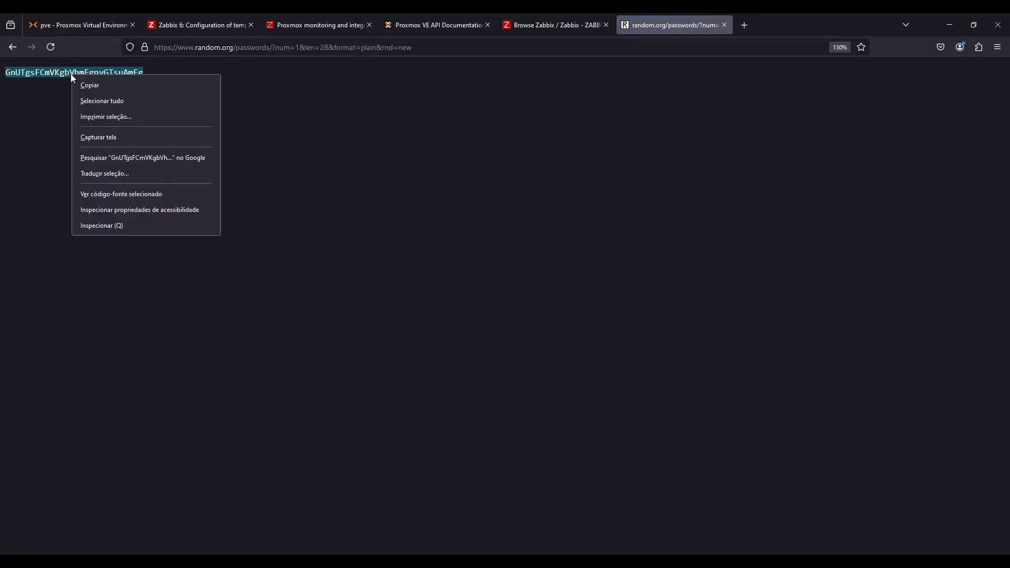
click(109, 90)
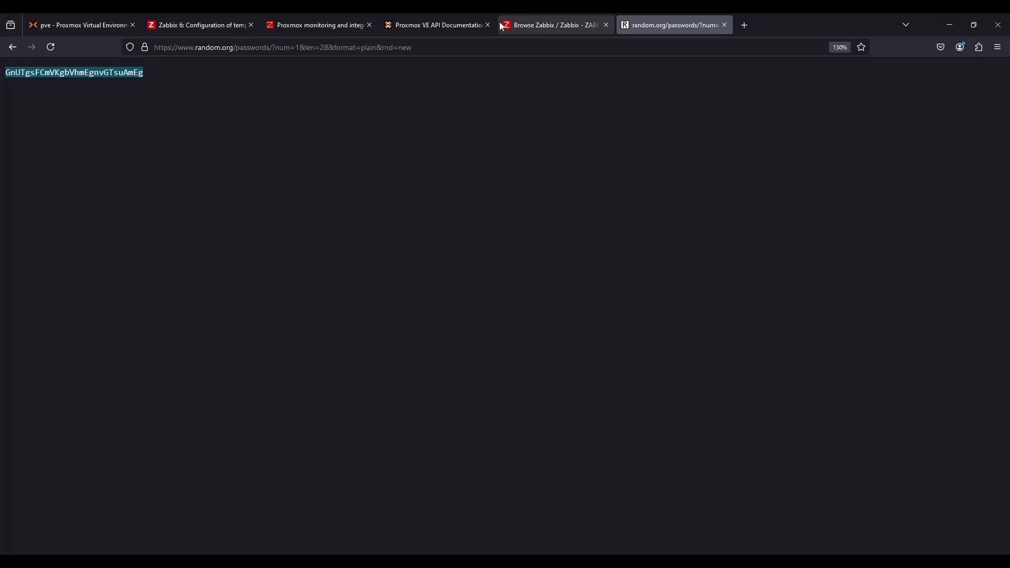
Create the API token with the copied string as Token ID and Privilege Separation unchecked, then select the displayed token ID and secret
click(125, 24)
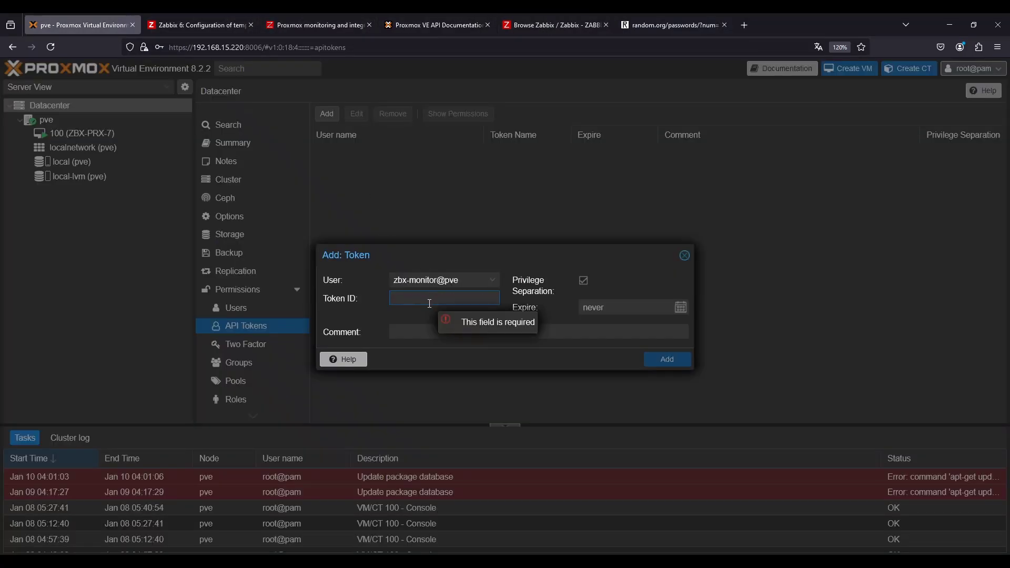
key(ctrl+v)
click(428, 327)
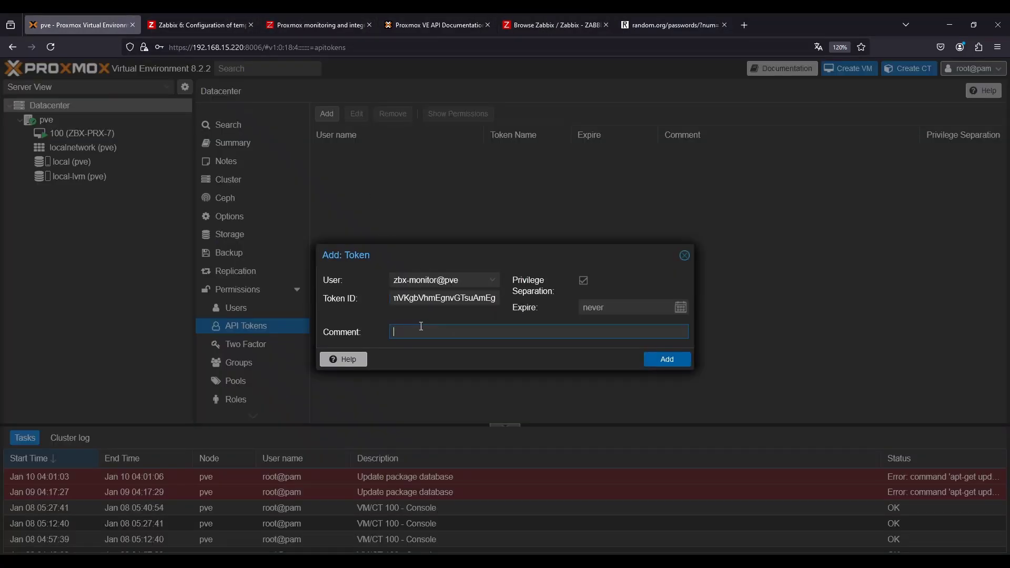
double_click(461, 298)
click(583, 281)
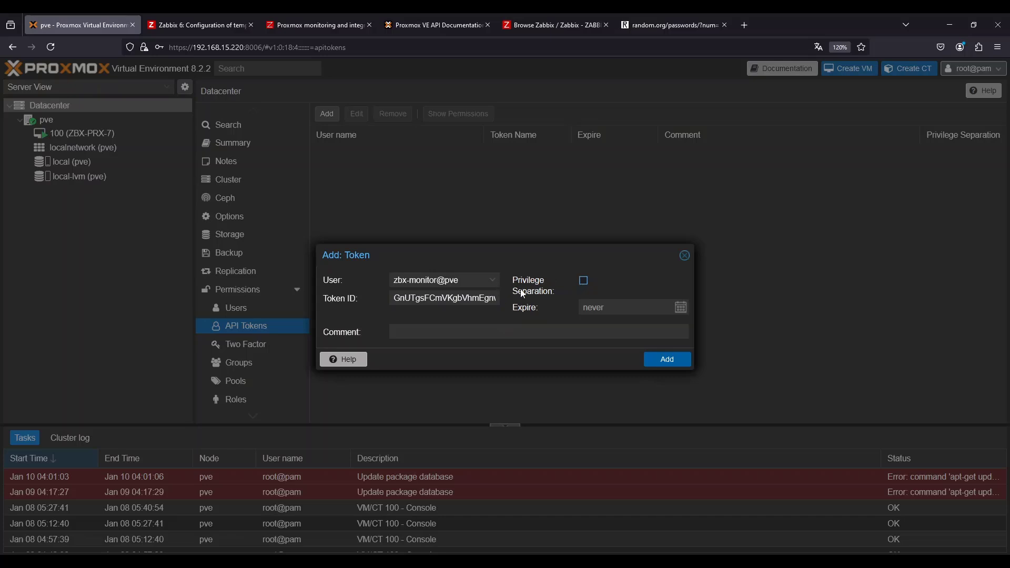
click(664, 363)
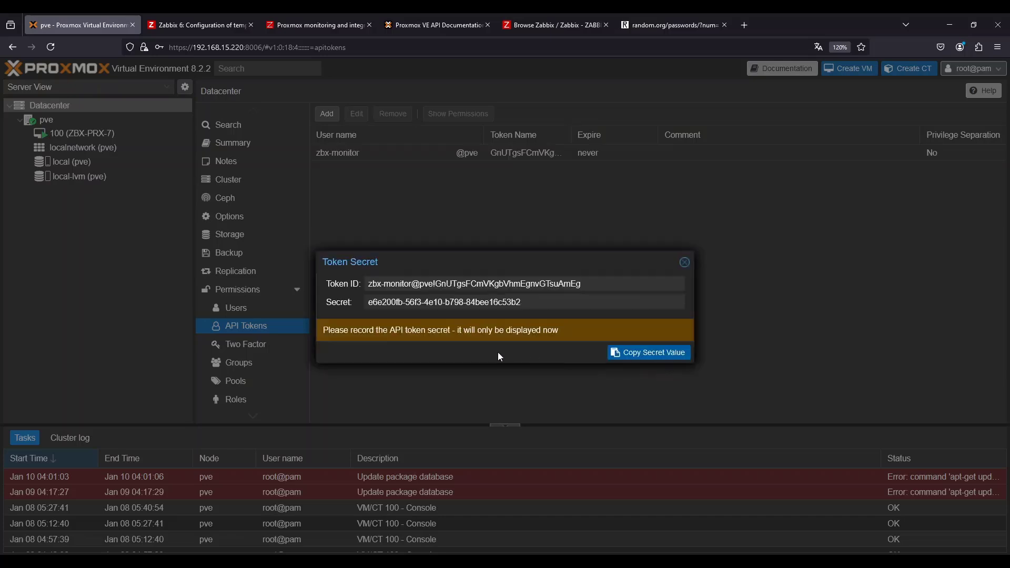
drag(585, 284, 366, 284)
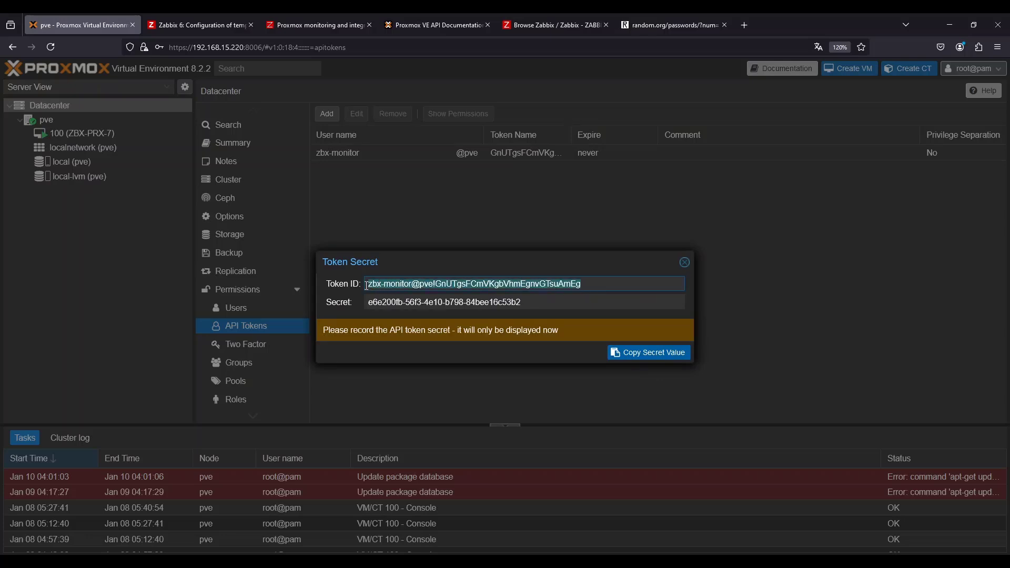
drag(529, 303, 333, 304)
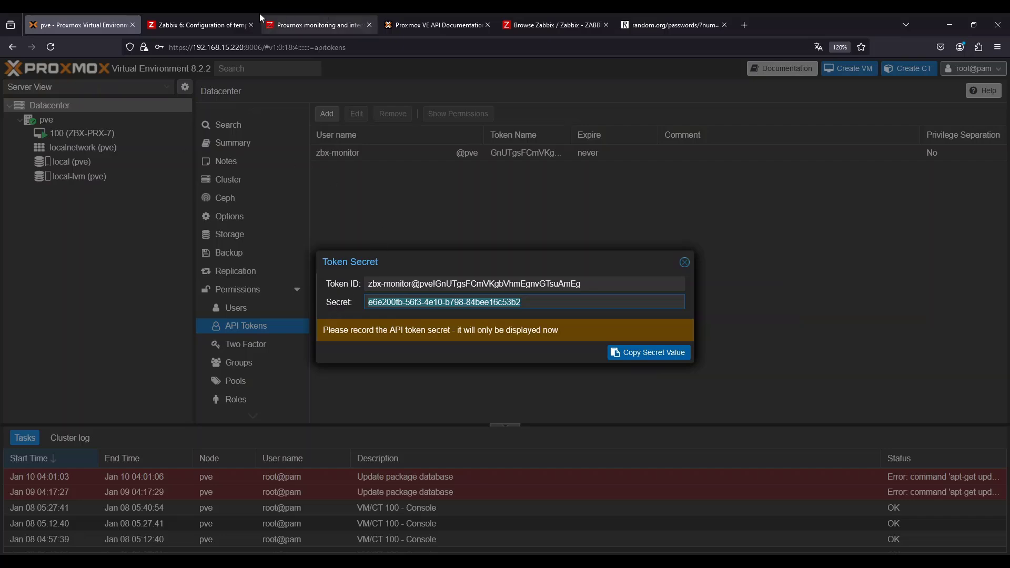
Switch to the Zabbix tab and open the hosts list under Data collection
click(231, 25)
click(747, 451)
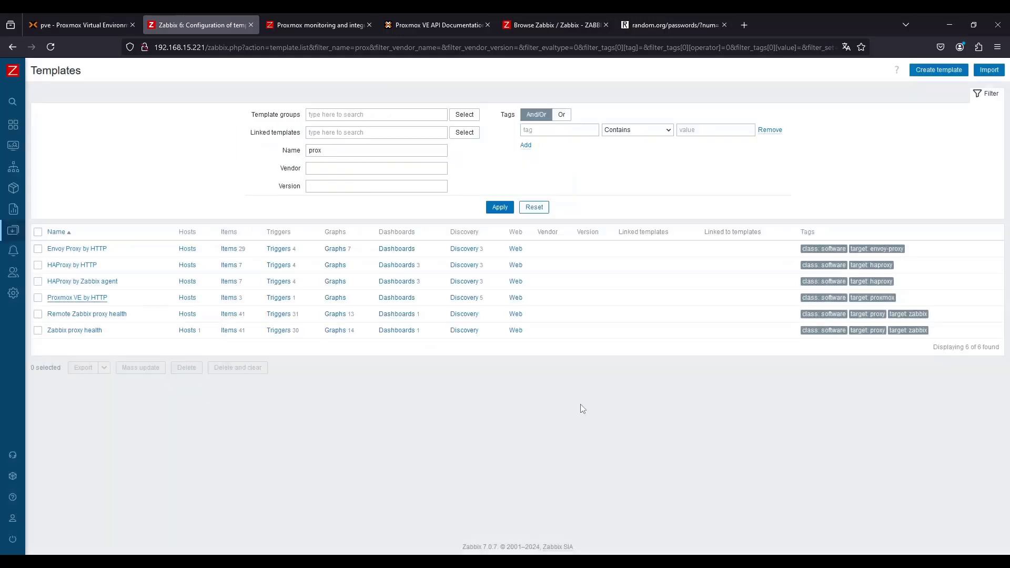
mouse_move(11, 245)
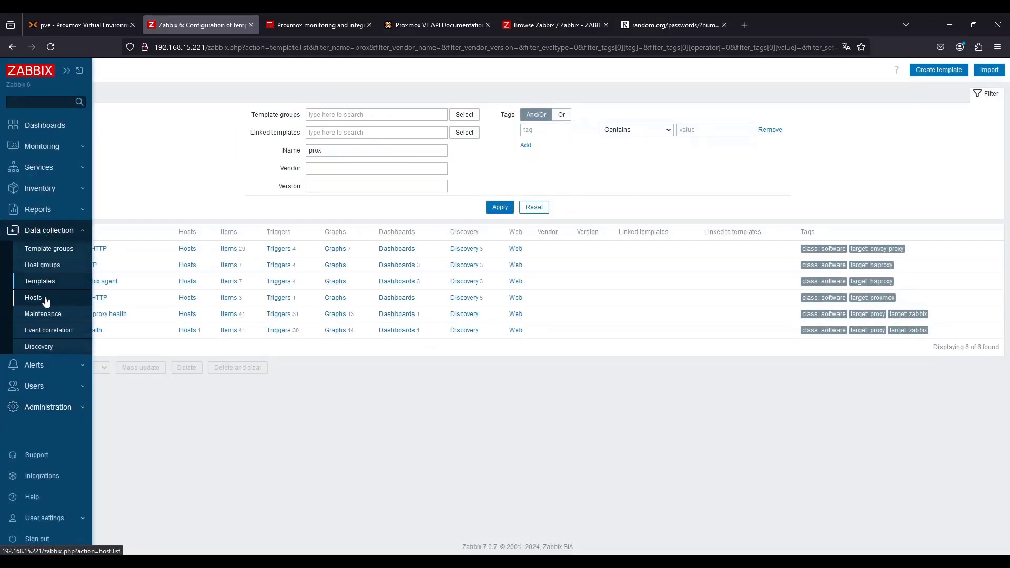
click(33, 297)
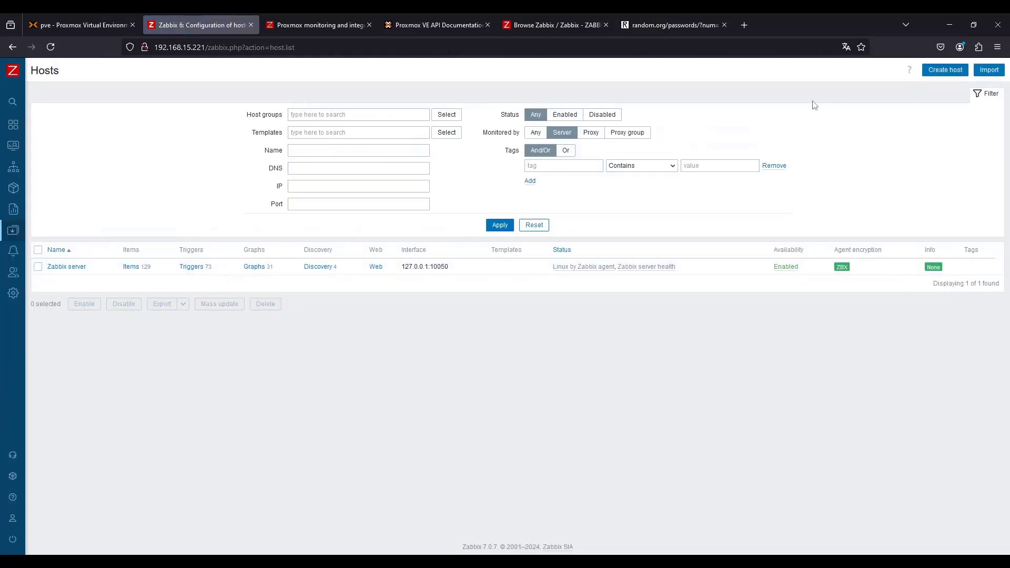
Start a new host named proxmox and link the Proxmox VE by HTTP template
click(935, 73)
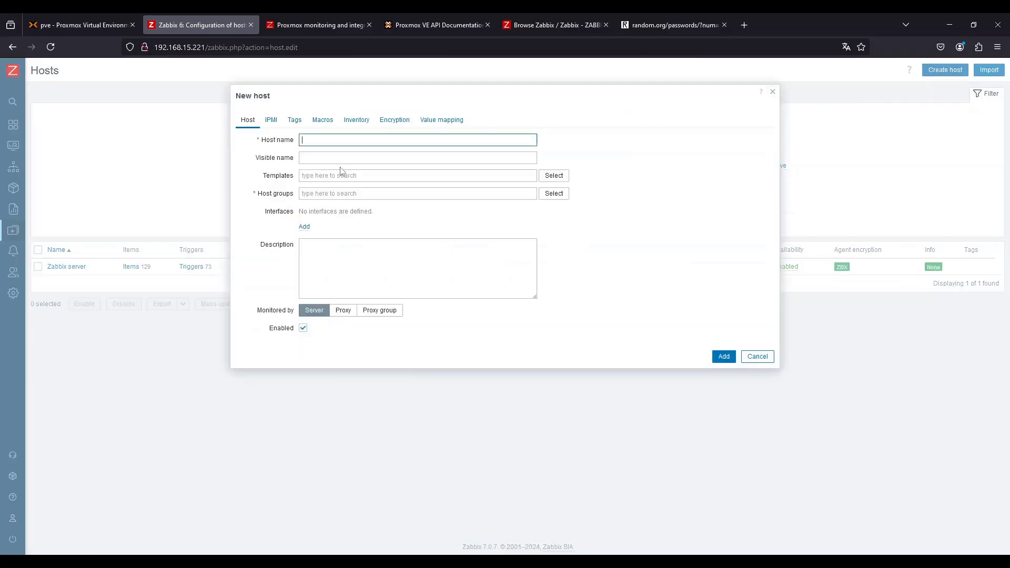
text(proxmox)
key(Tab)
key(Tab)
text(prox)
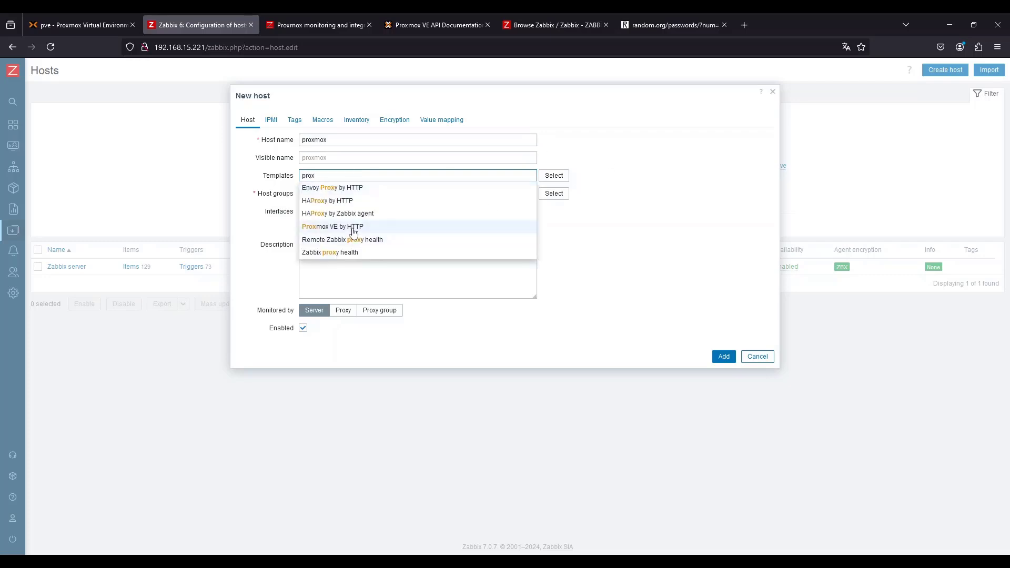
click(349, 228)
Add the host to the Hypervisors/Proxmox host group
click(315, 204)
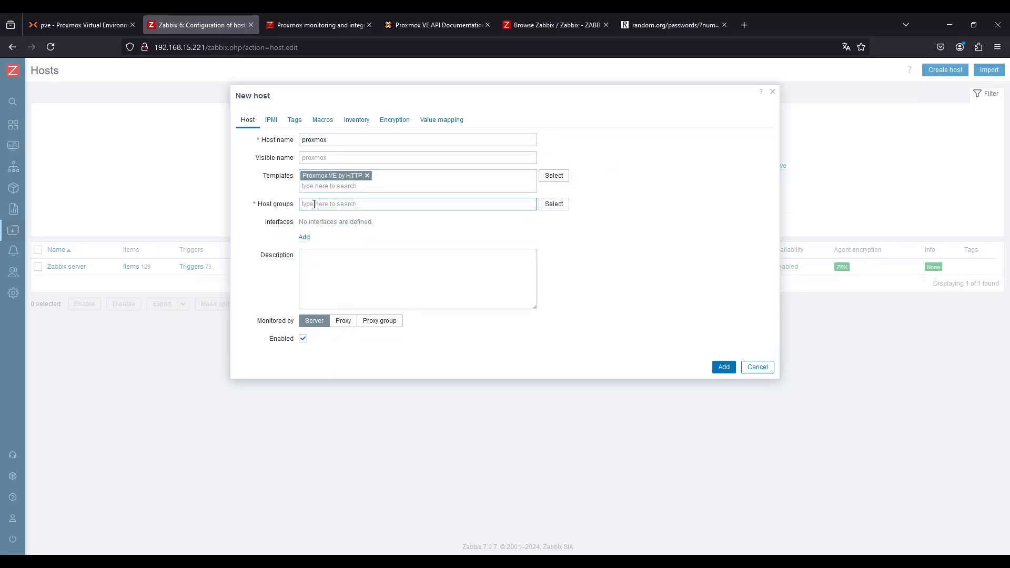
text(Hyper)
click(374, 228)
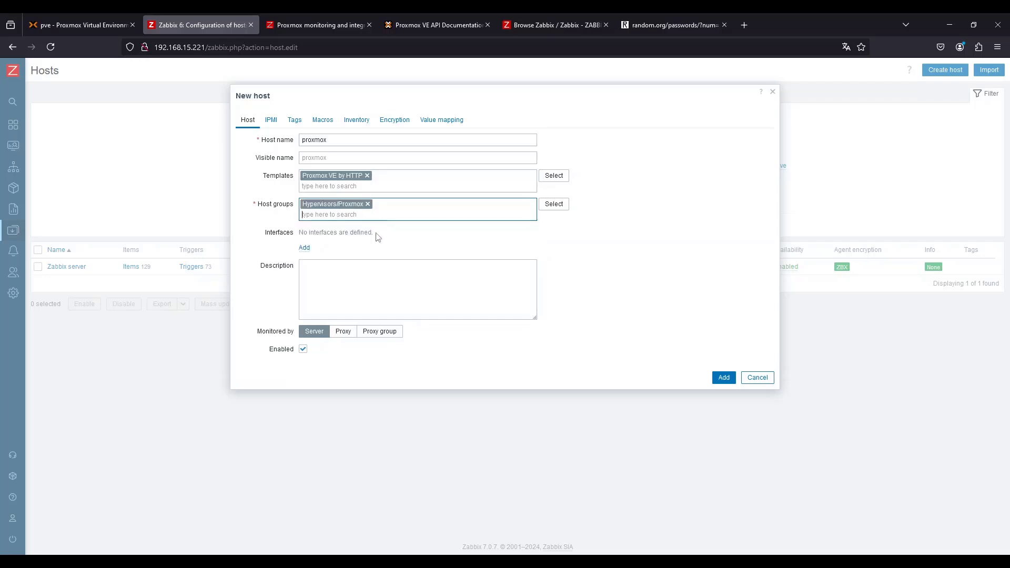
Add an Agent interface with IP address 192.168.15.220 to the host
click(347, 271)
click(305, 249)
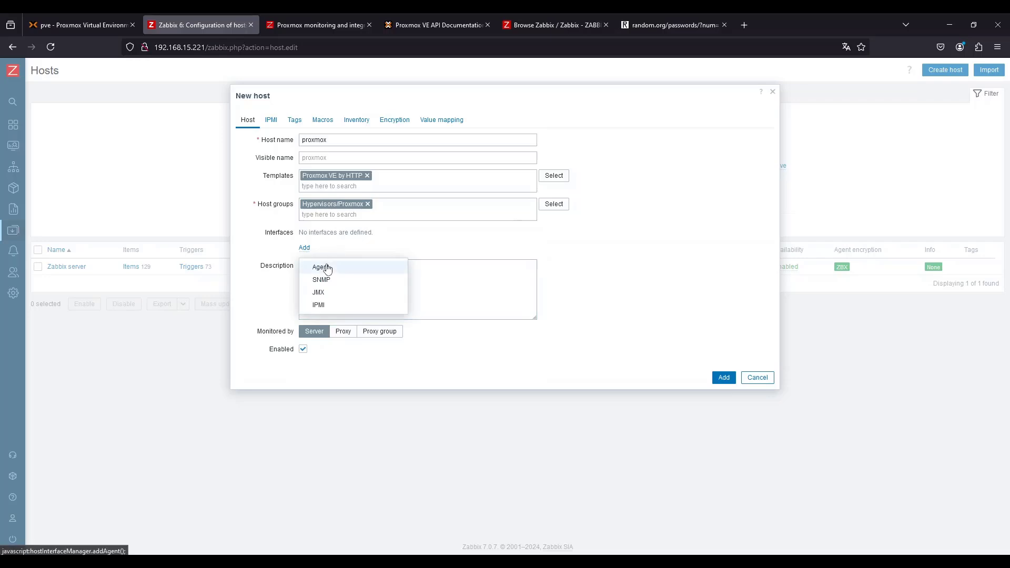
click(329, 262)
triple_click(354, 248)
text(192)
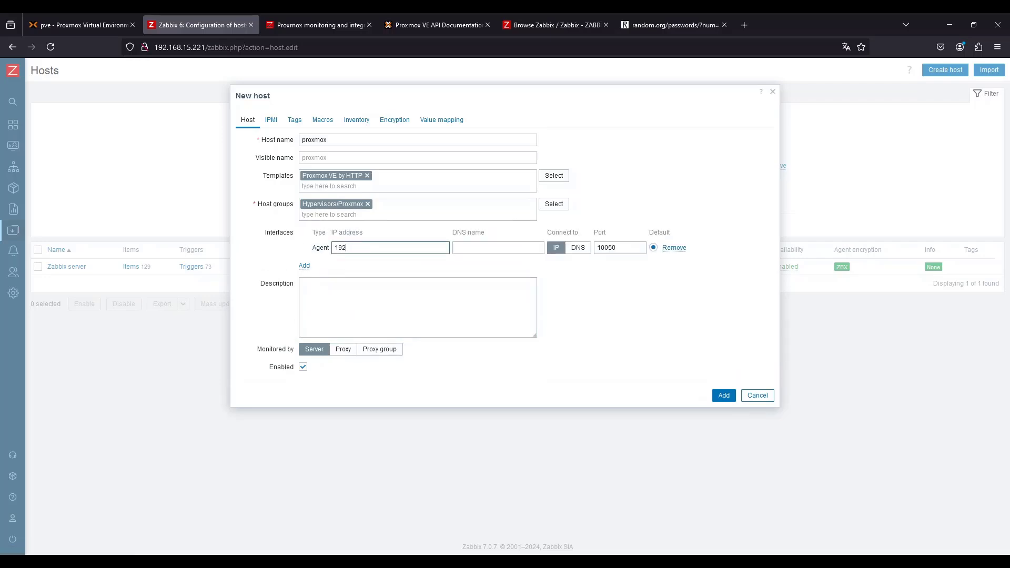
text(.168.15.220)
click(344, 302)
drag(393, 251, 351, 255)
click(415, 252)
drag(416, 252, 270, 252)
click(329, 298)
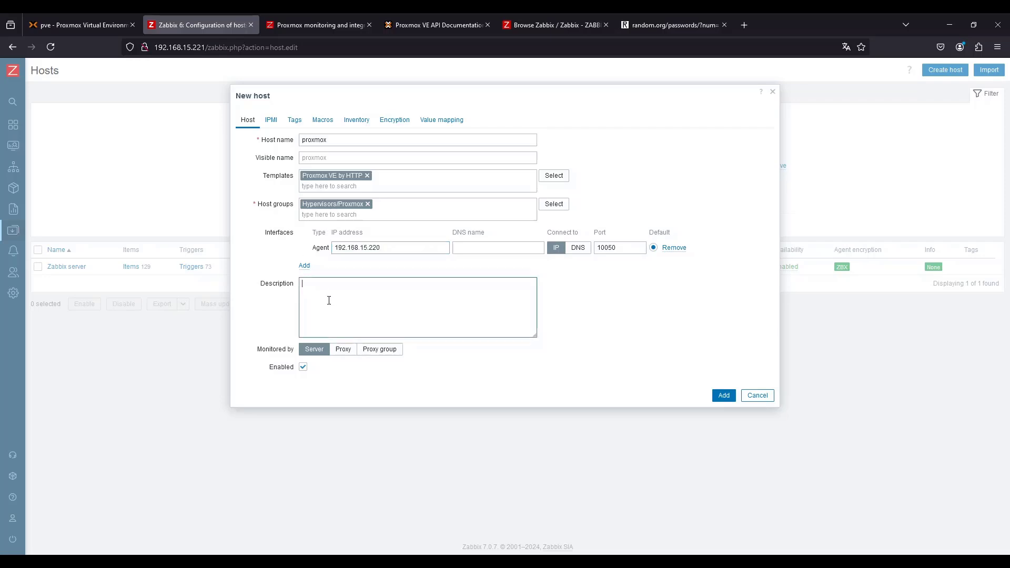
drag(402, 246, 261, 243)
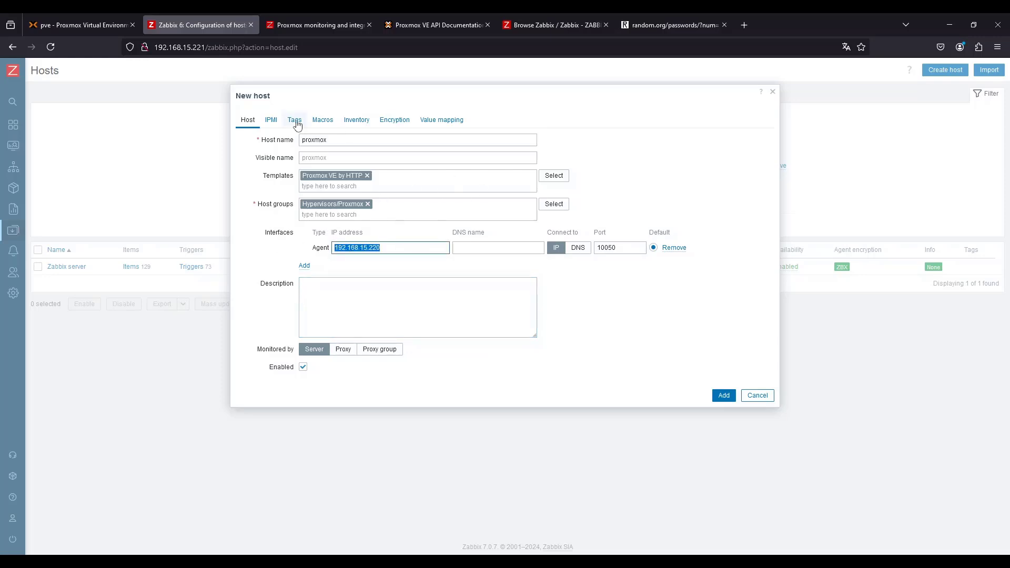
Open the host's inherited macros and override {$PVE.TOKEN.ID}, {$PVE.TOKEN.SECRET} and {$PVE.URL.HOST}
click(279, 120)
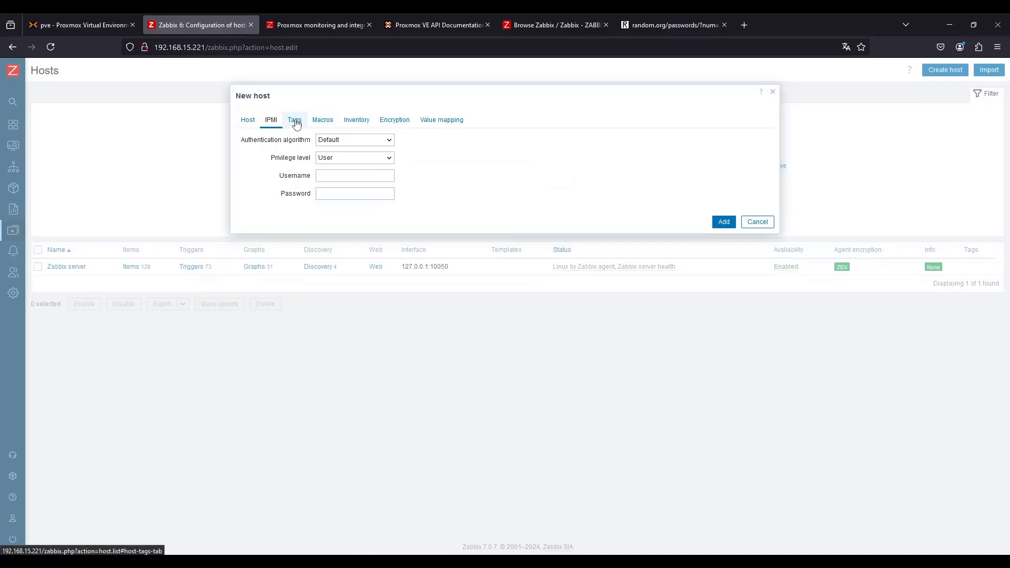
click(321, 120)
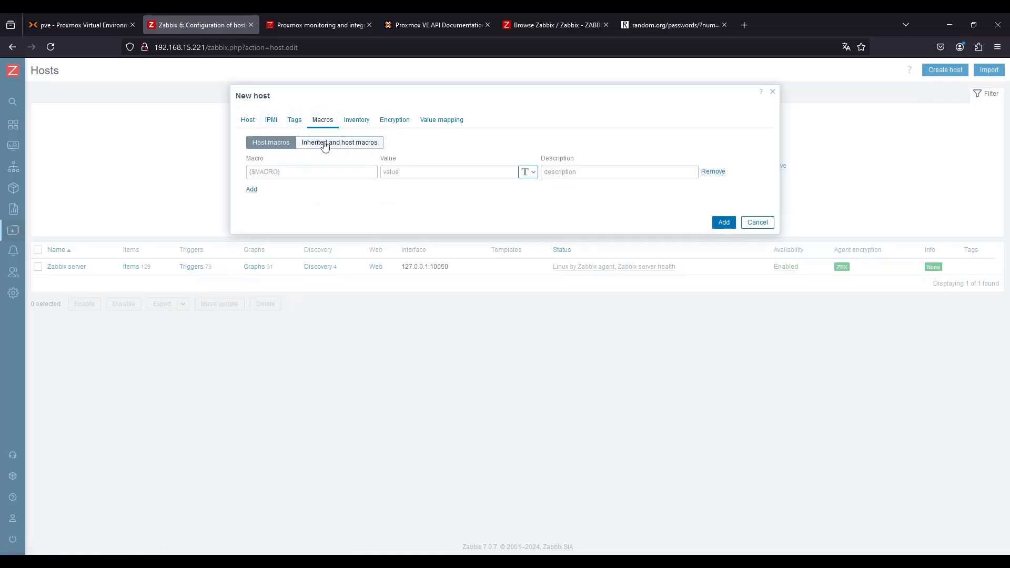
click(324, 146)
scroll(437, 394, down, 2)
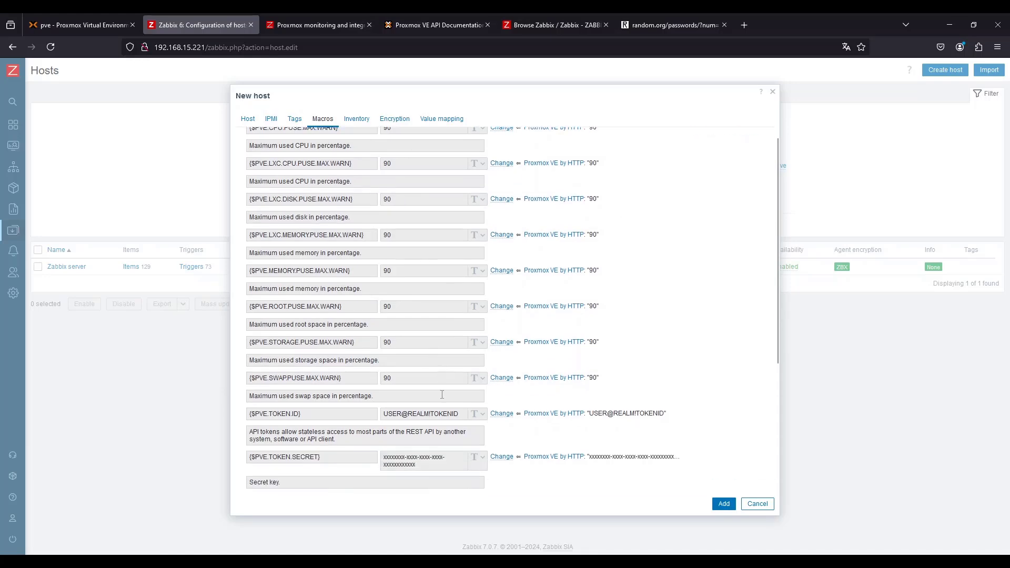
scroll(442, 395, down, 3)
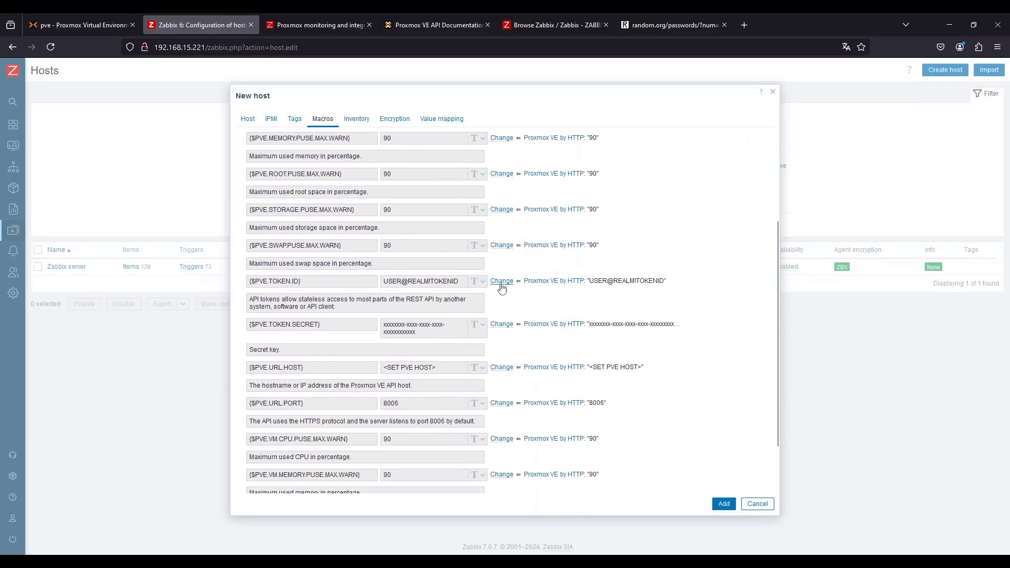
click(501, 282)
click(501, 325)
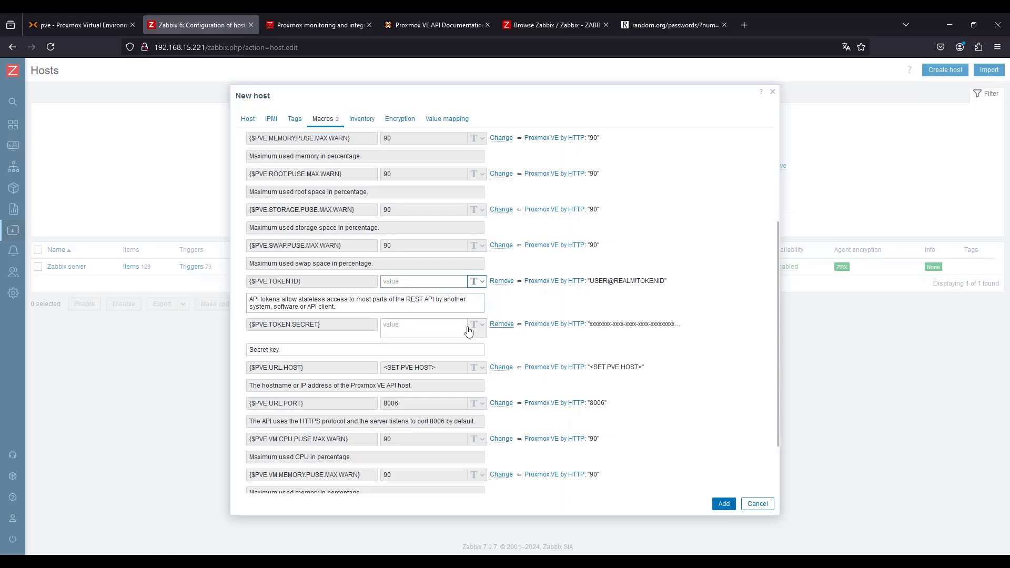
triple_click(327, 329)
click(502, 368)
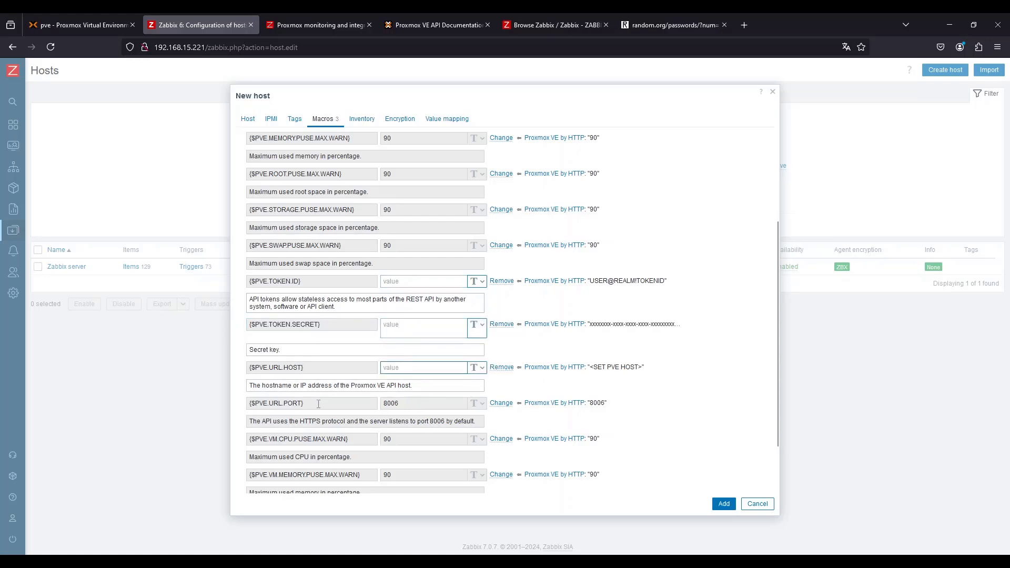
triple_click(303, 368)
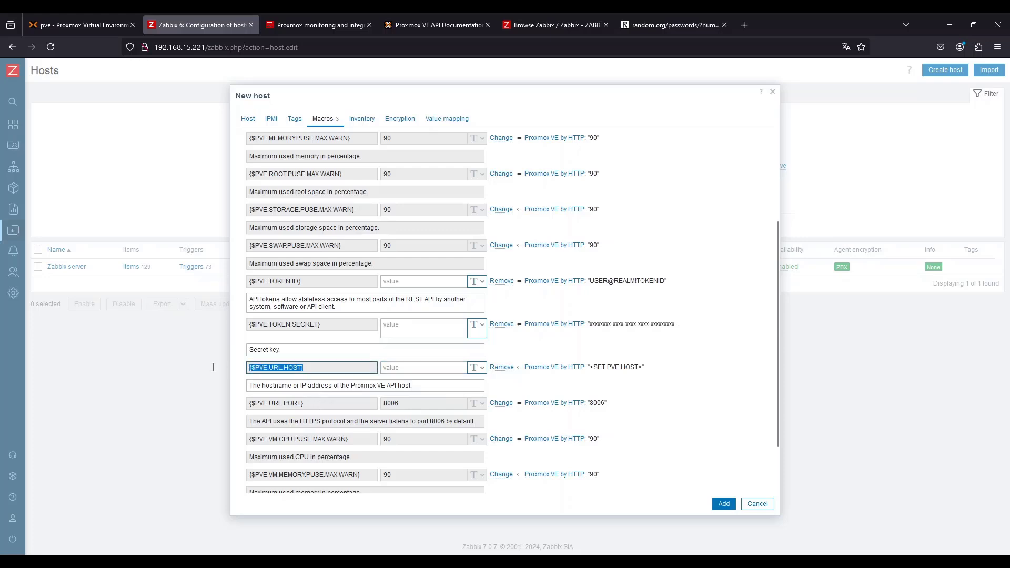
triple_click(308, 407)
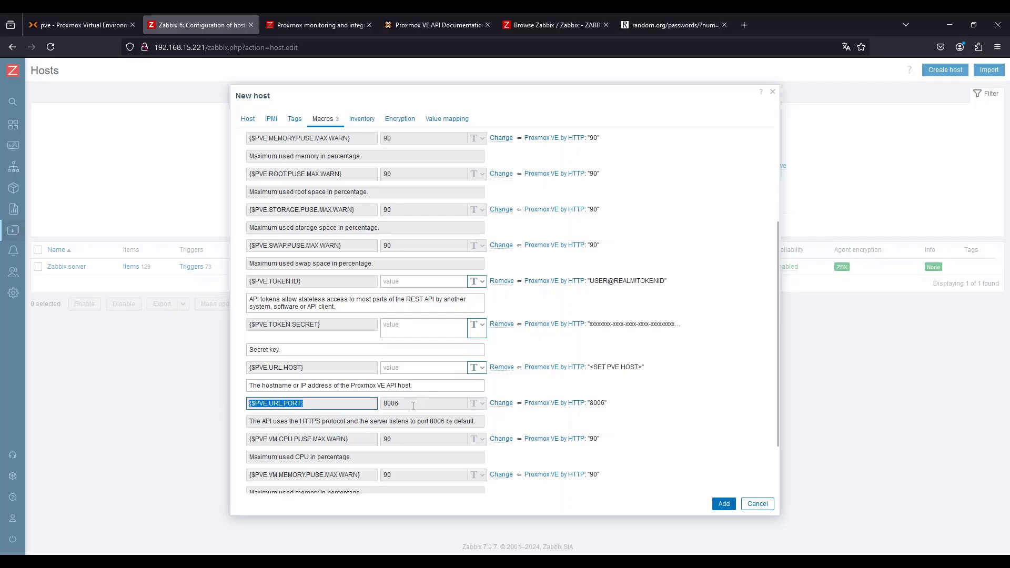
Set the {$PVE.URL.HOST} macro value to 192.168.15.220
click(116, 24)
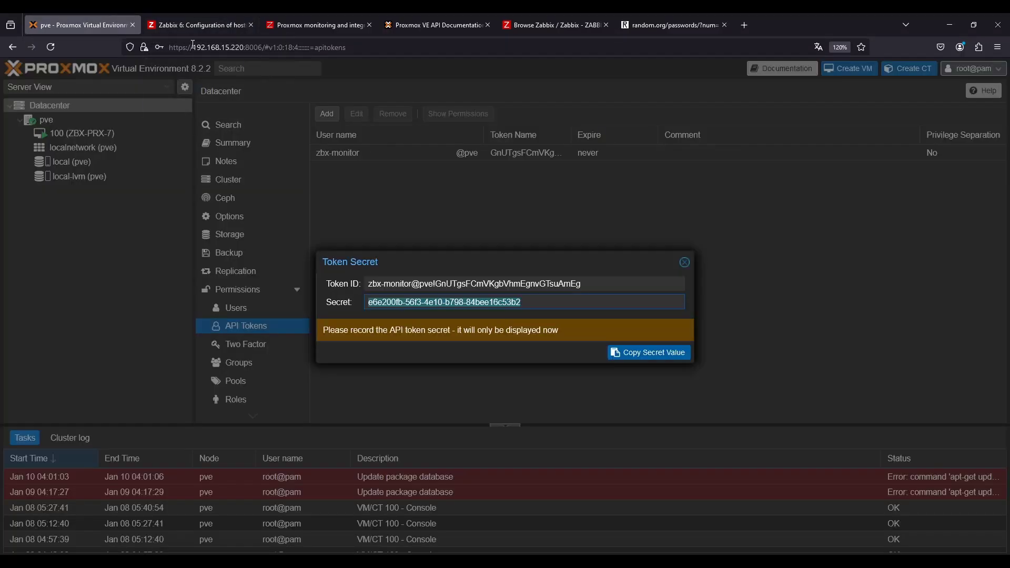
click(213, 18)
click(407, 366)
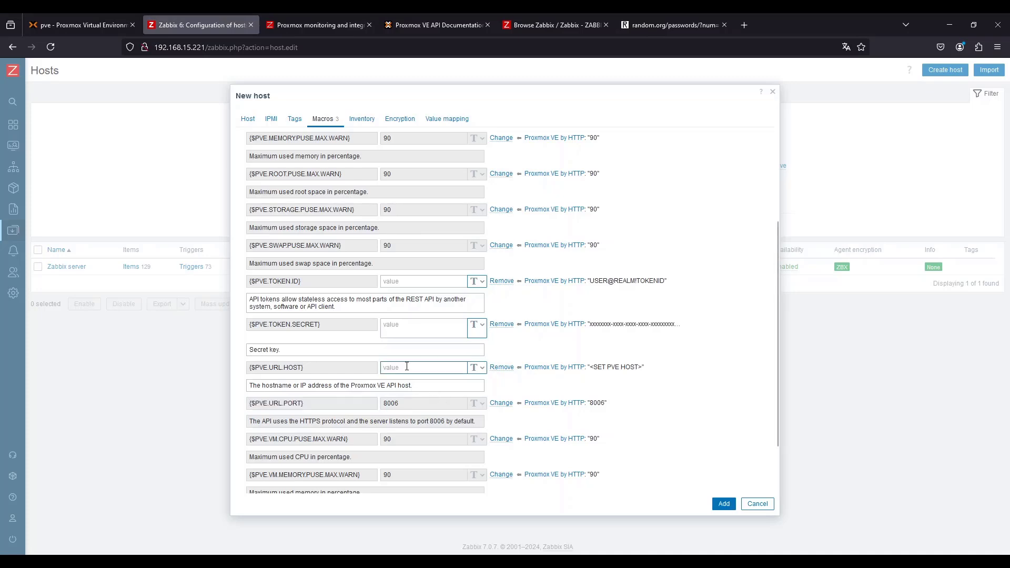
text(192.168.)
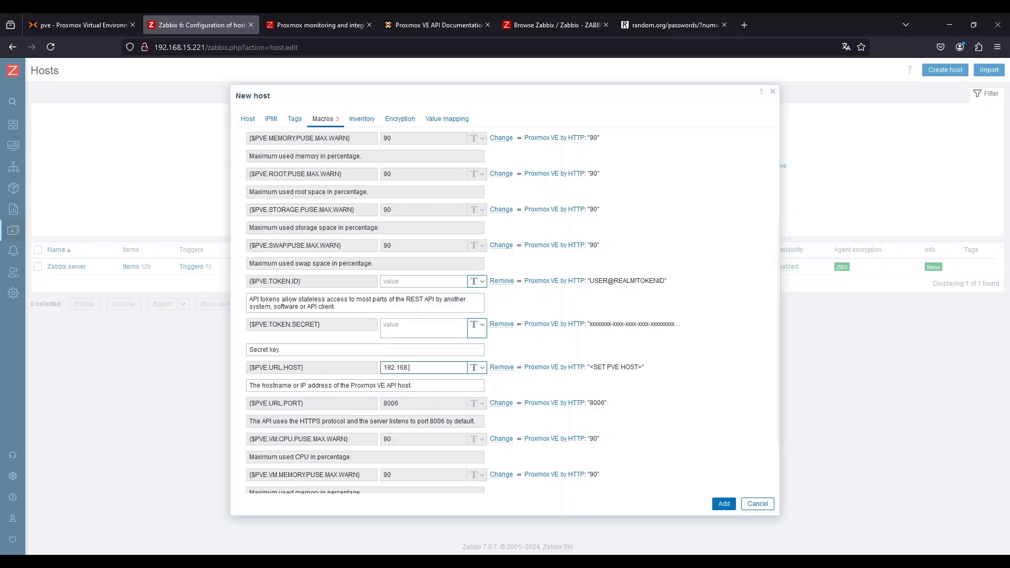
text(15.220)
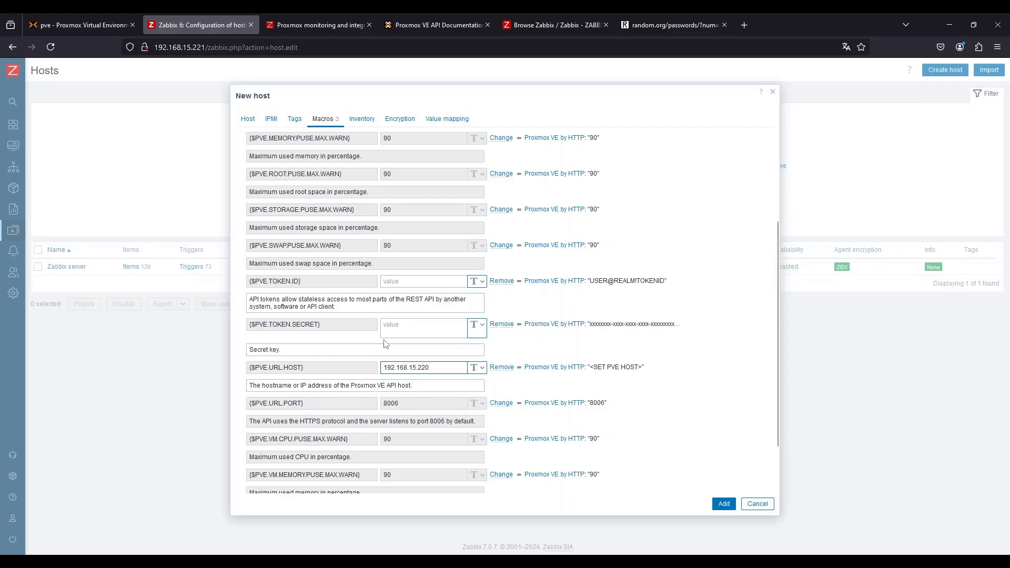
Copy the API token secret from the Proxmox Token Secret dialog and paste it as the {$PVE.TOKEN.SECRET} macro value
click(396, 326)
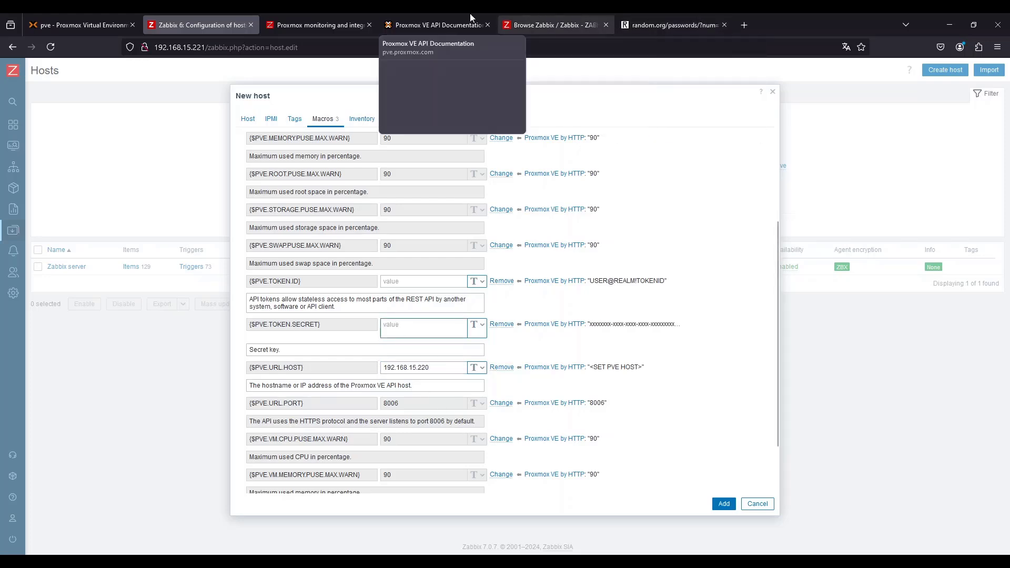
click(65, 15)
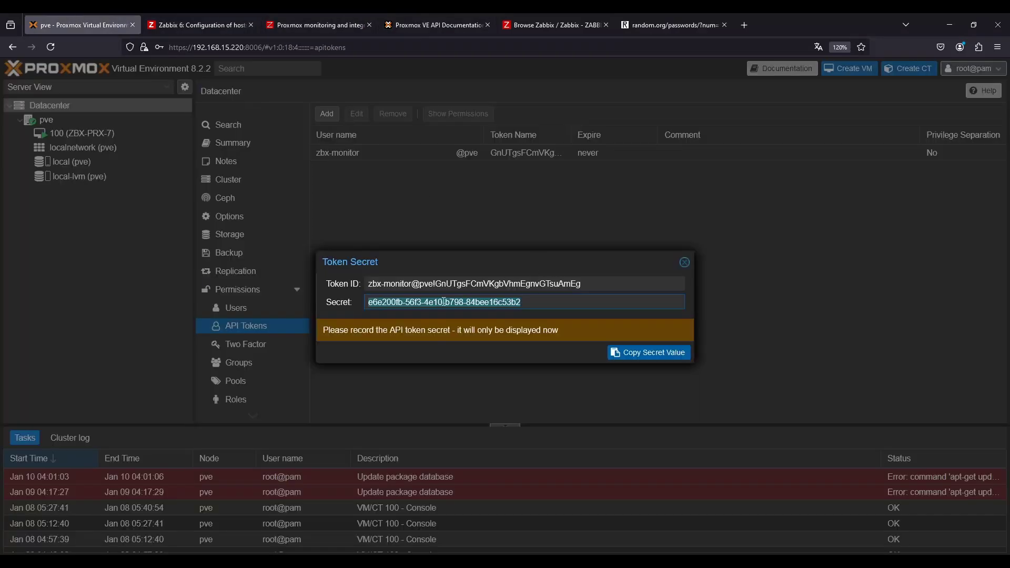
key(ctrl+c)
click(197, 24)
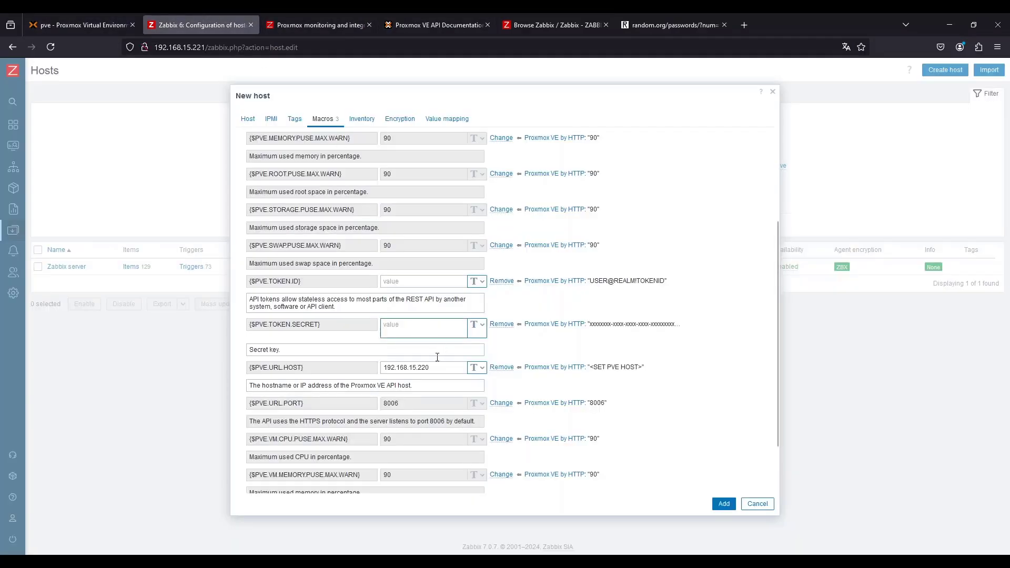
key(ctrl+v)
Copy the token ID from the Proxmox dialog and paste it as the {$PVE.TOKEN.ID} macro value
click(102, 26)
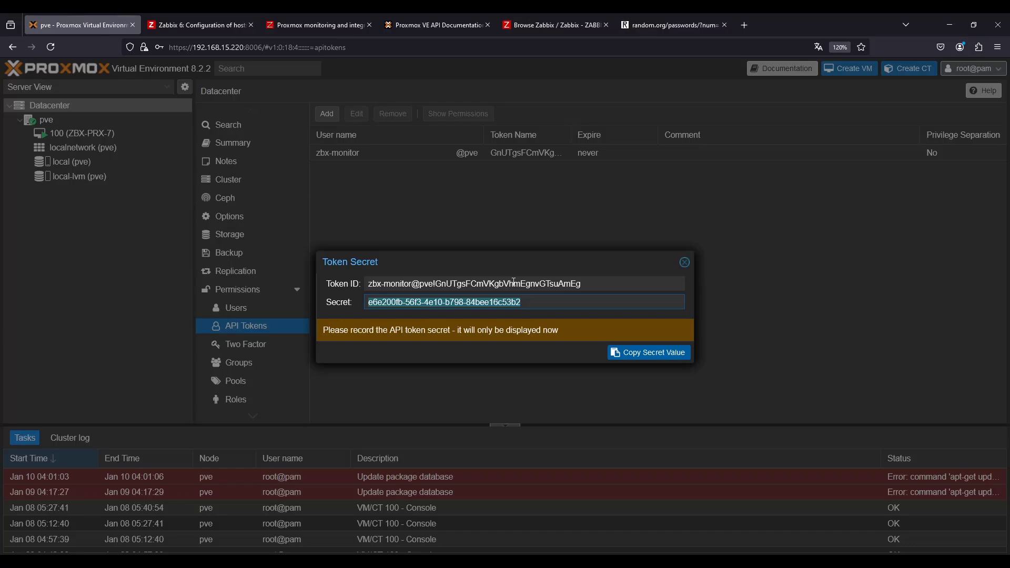
click(591, 284)
key(ctrl+c)
click(197, 24)
click(412, 284)
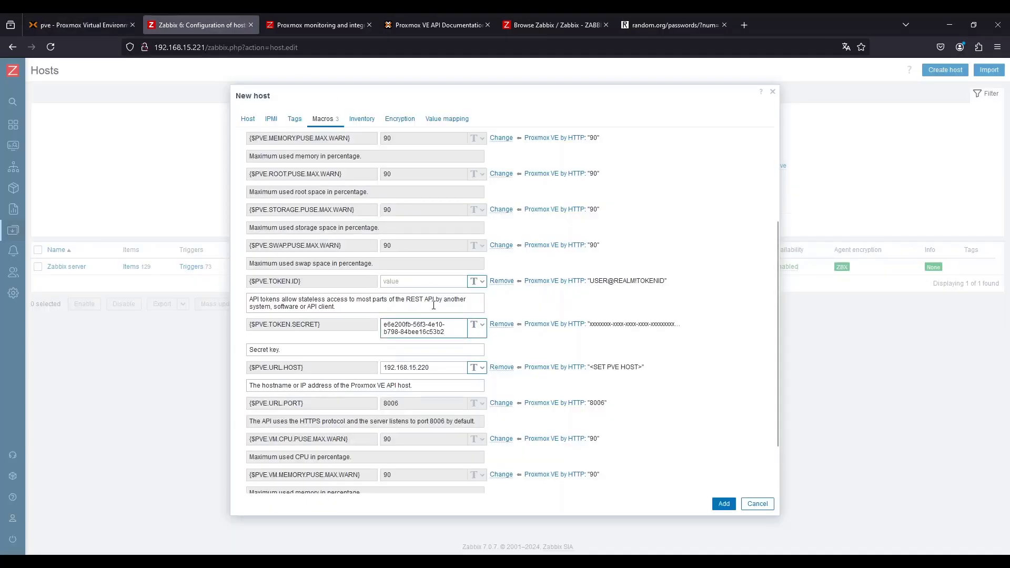
key(ctrl+v)
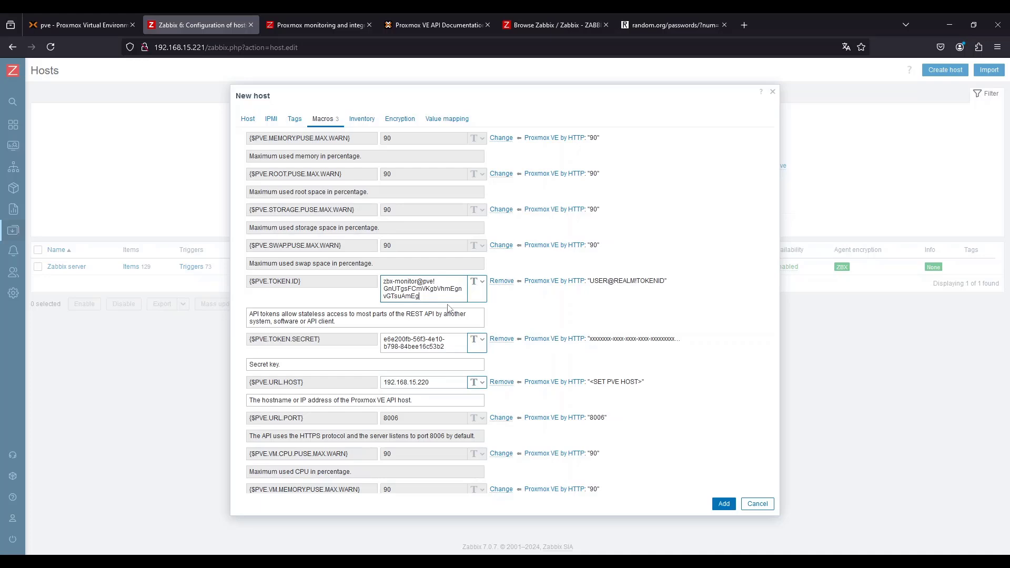
Switch the {$PVE.TOKEN.SECRET} macro type to Secret text and back to Text
click(482, 341)
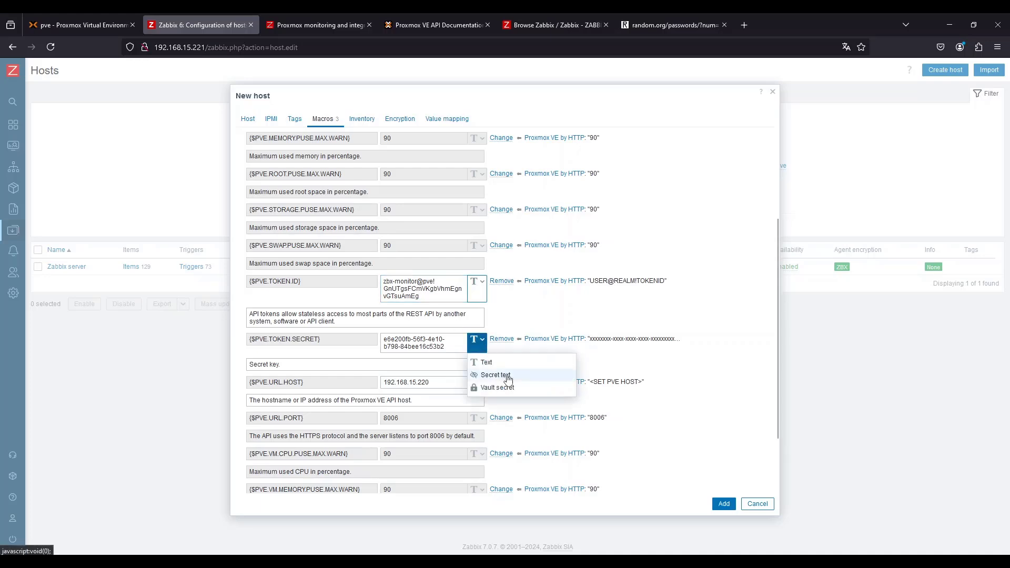
click(496, 375)
click(477, 342)
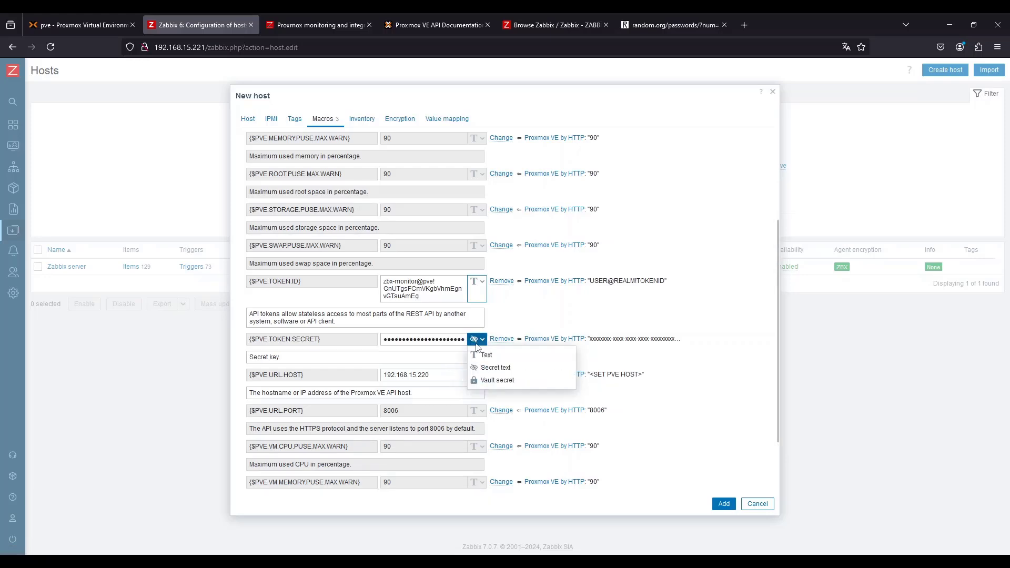
click(486, 355)
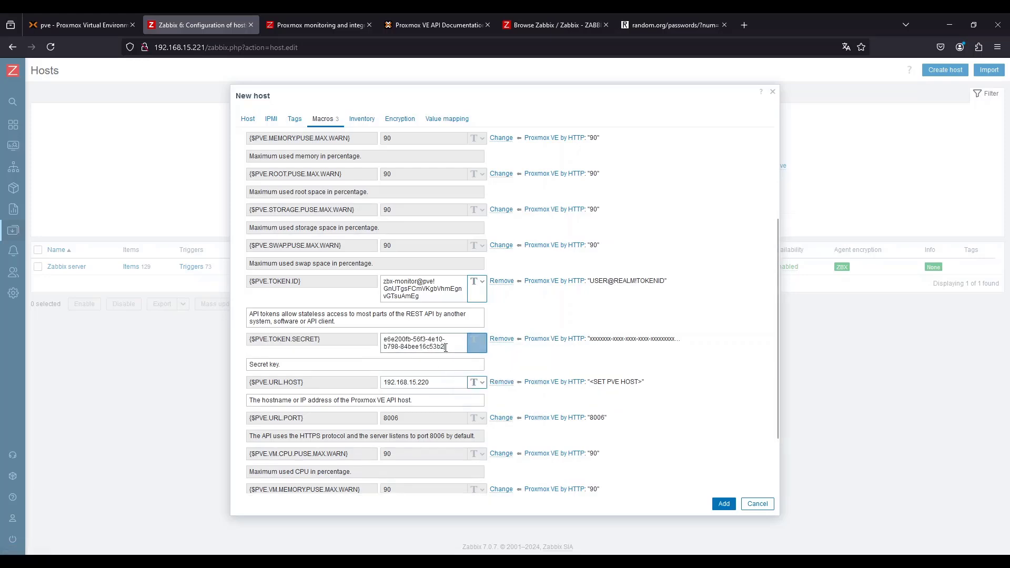
triple_click(445, 348)
click(479, 343)
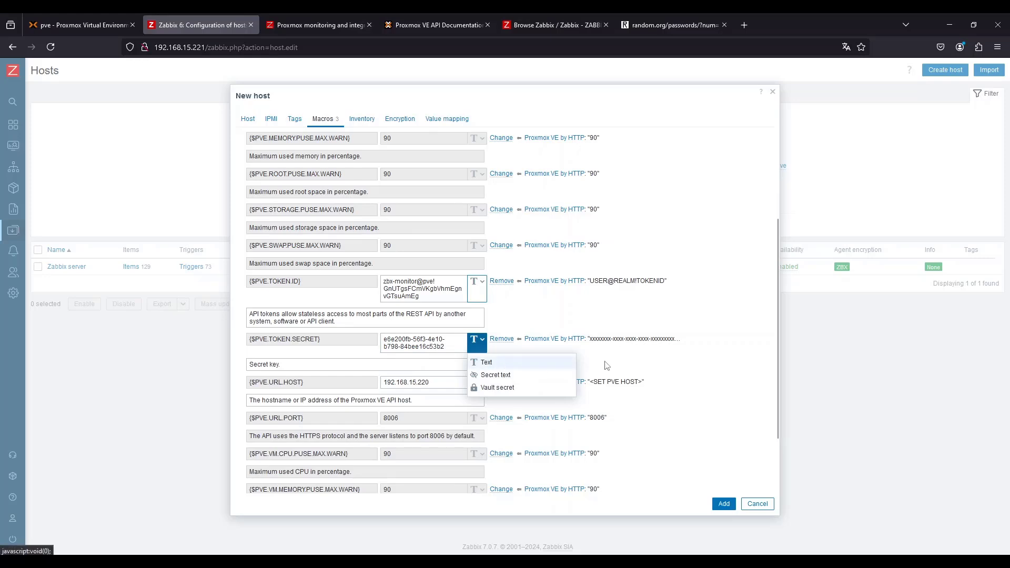
click(716, 371)
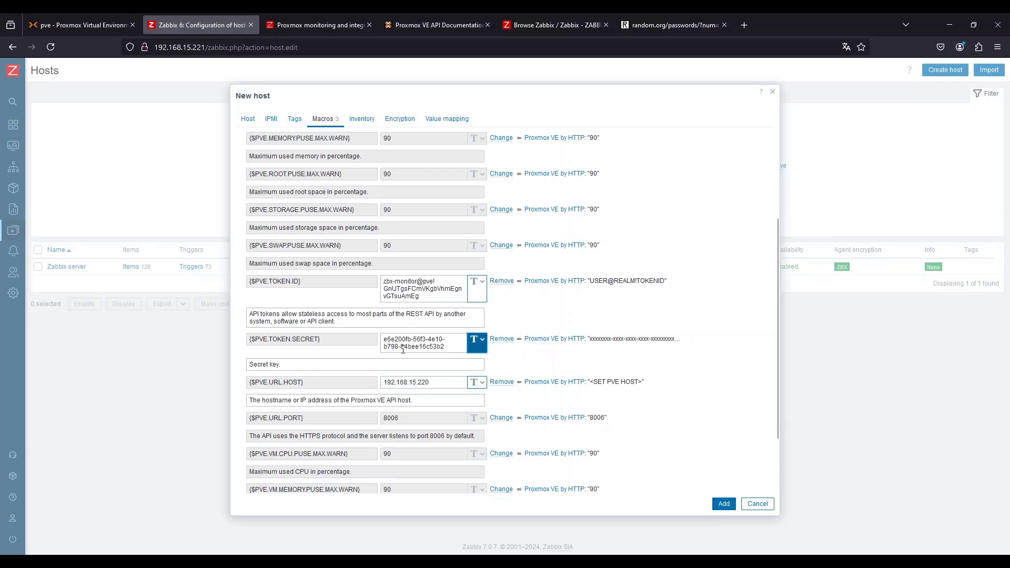
Add the new Proxmox host with its configured macros
drag(462, 350, 311, 323)
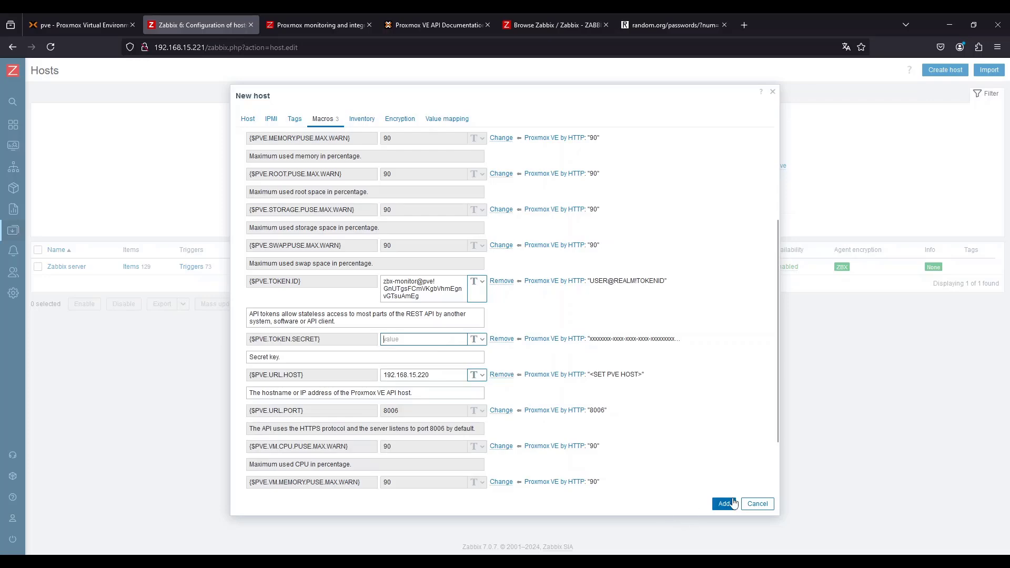
click(719, 504)
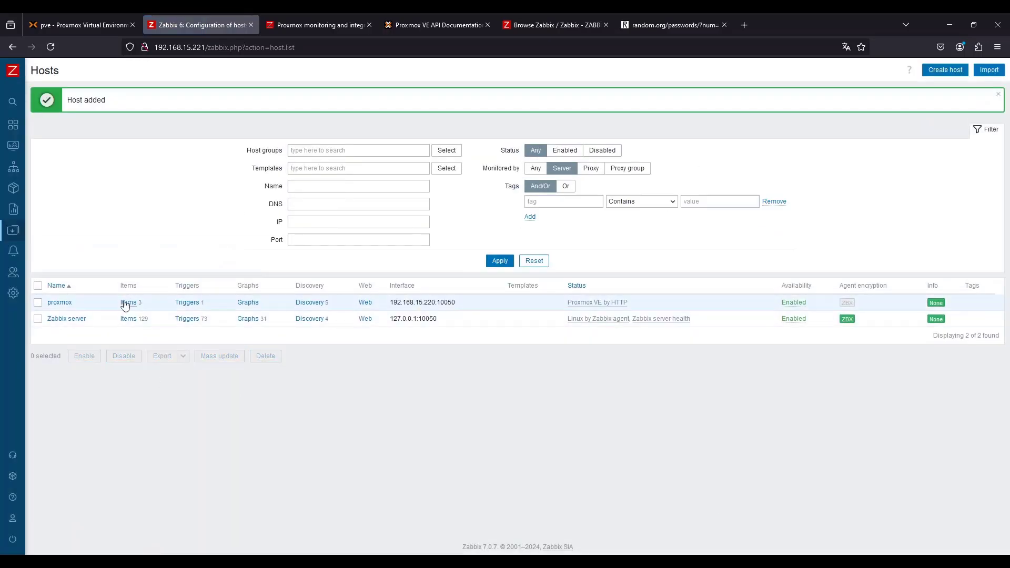
Open the proxmox host's items and test the Proxmox: API service status item with Get value and test
click(125, 300)
click(204, 445)
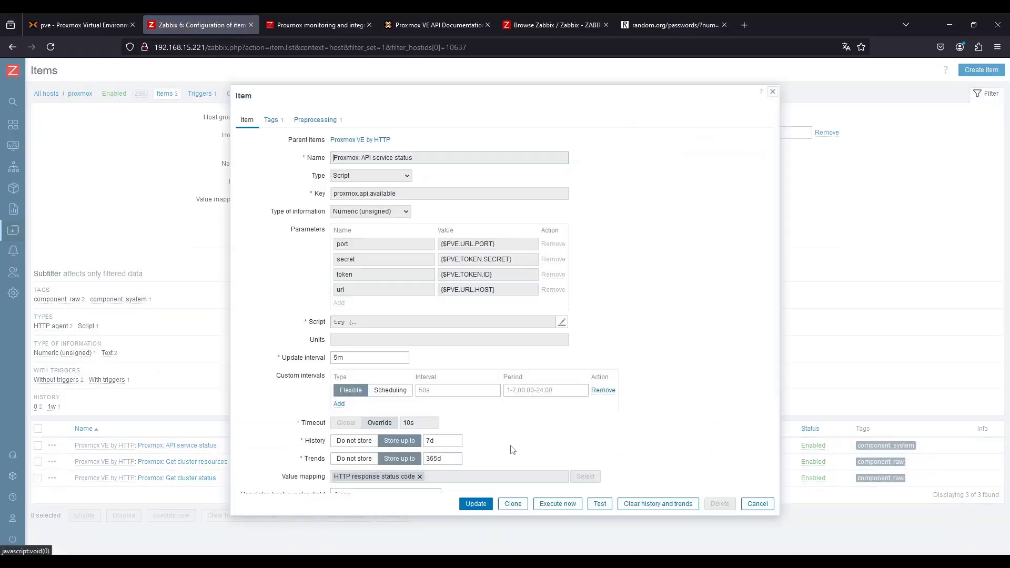
click(600, 504)
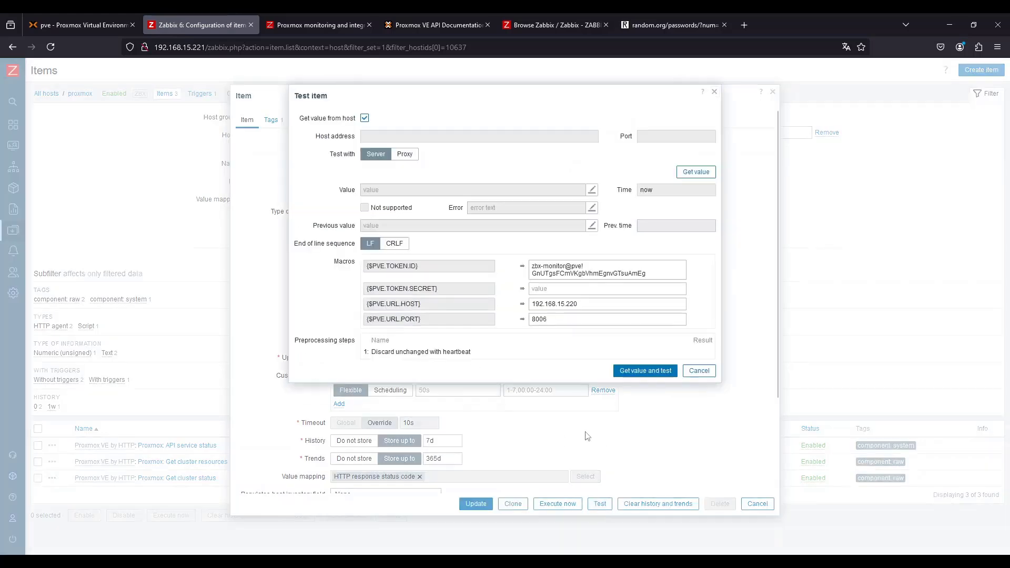
click(646, 371)
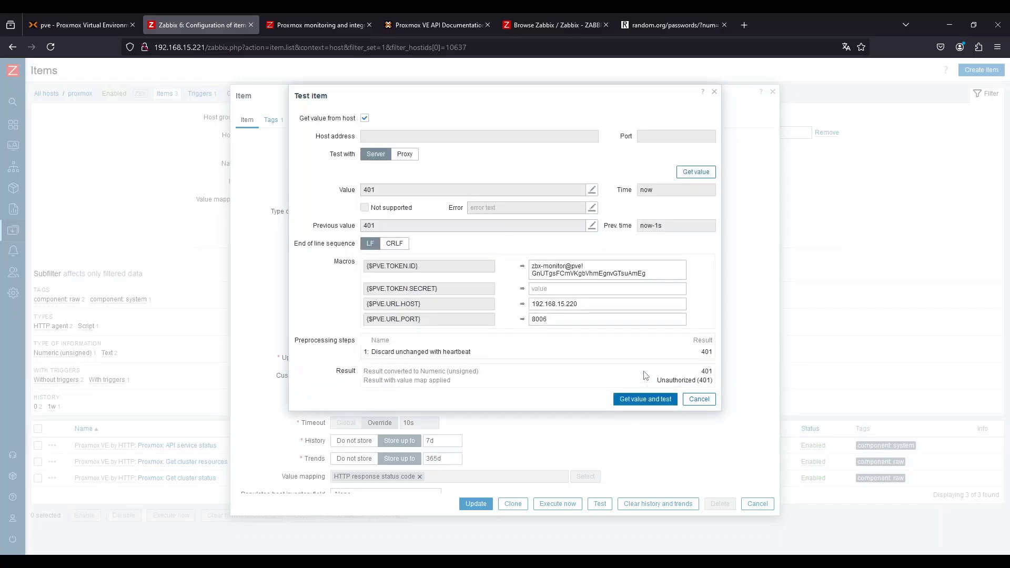
Examine the test result and select the {$PVE.TOKEN.ID} value in the test dialog
double_click(707, 352)
double_click(683, 380)
click(594, 270)
key(ctrl+a)
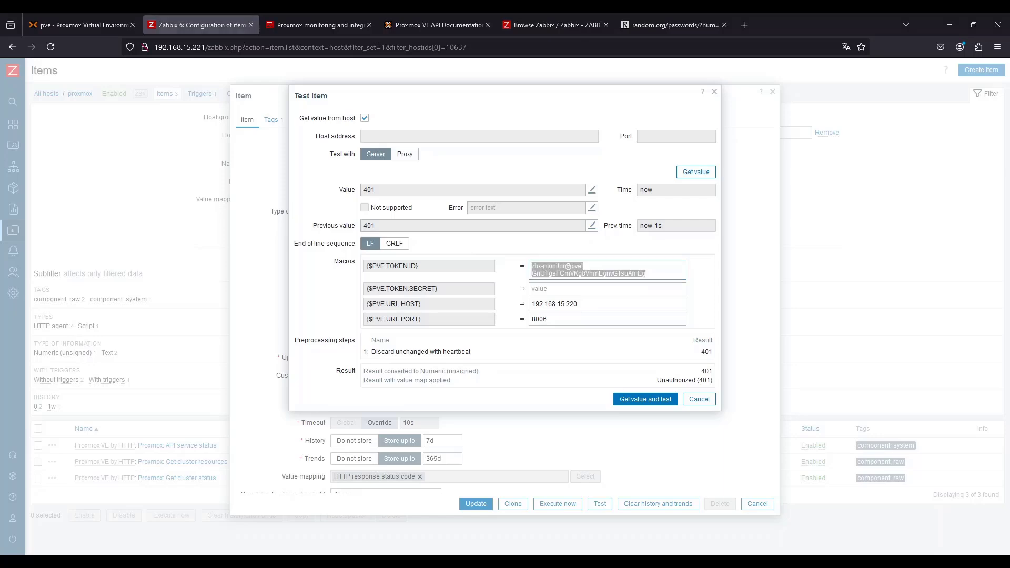
Switch to Postman, remove the secret from the cluster/status request's Authorization header, and send the request
key(alt+Tab)
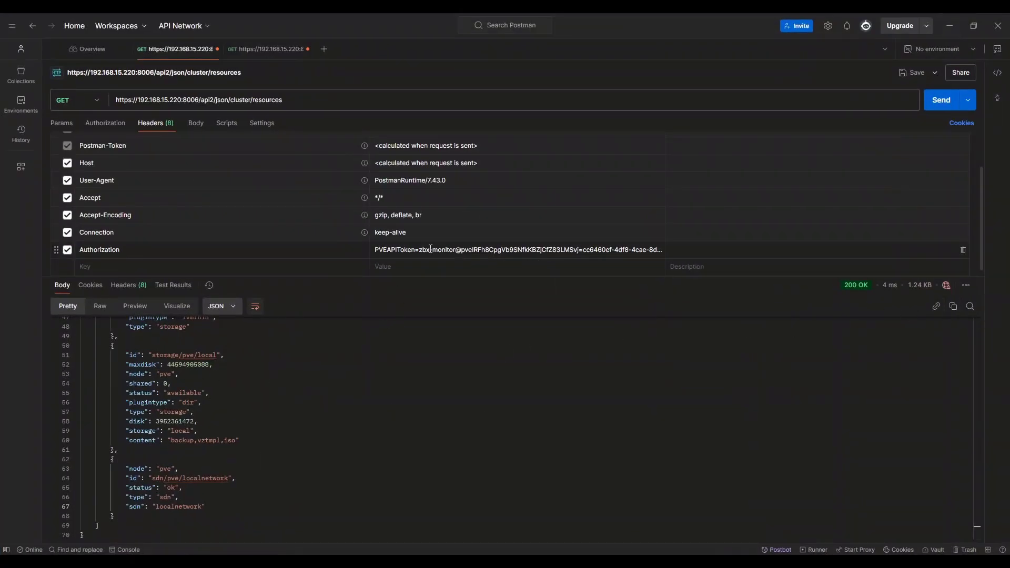
click(584, 250)
drag(583, 250, 597, 267)
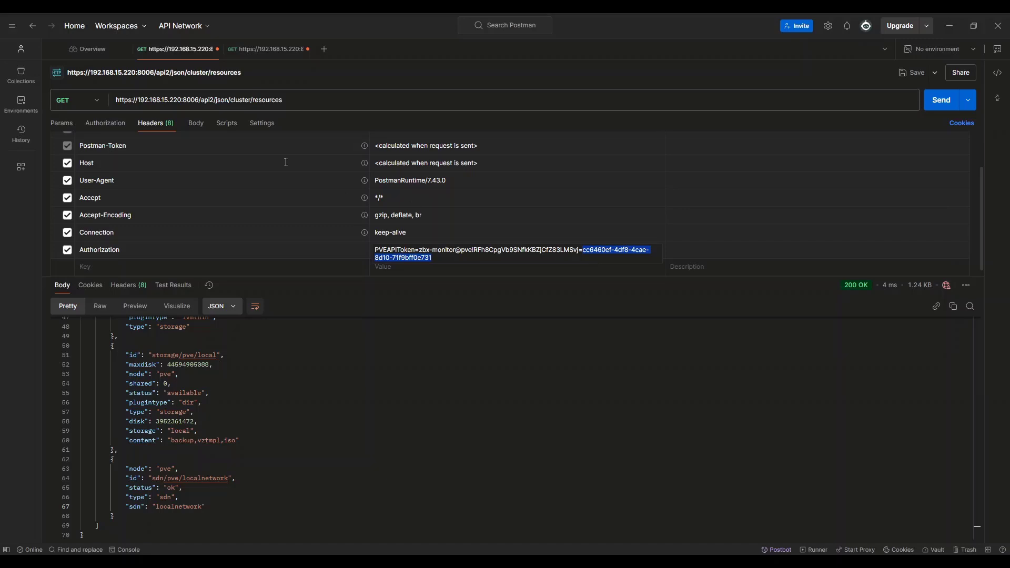
click(269, 49)
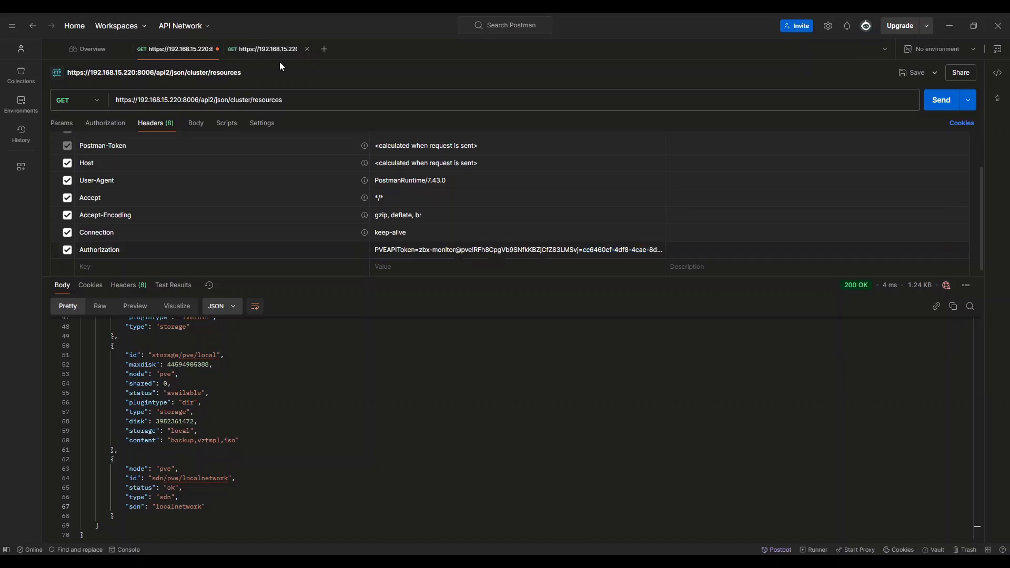
click(583, 249)
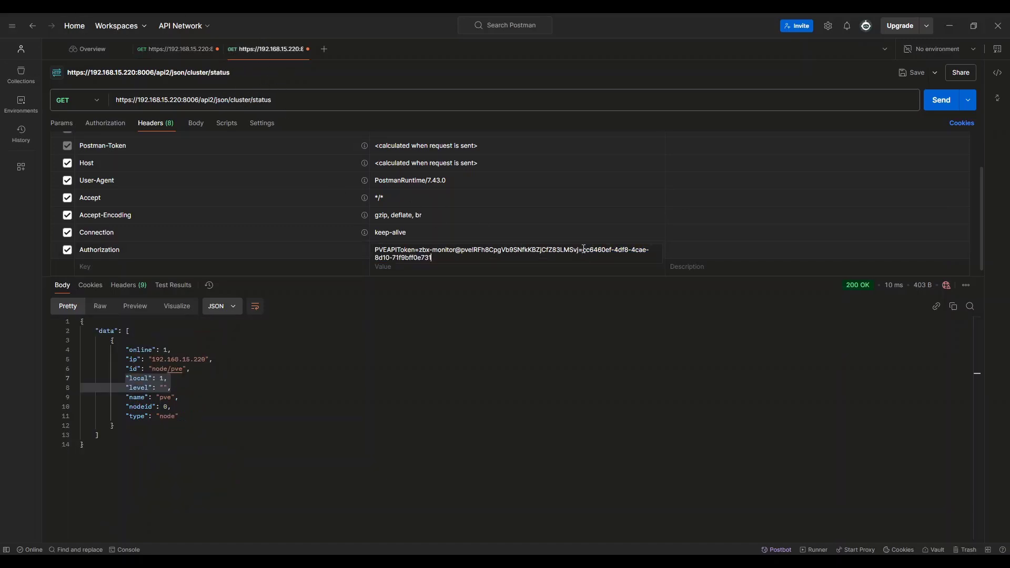
drag(434, 257, 581, 249)
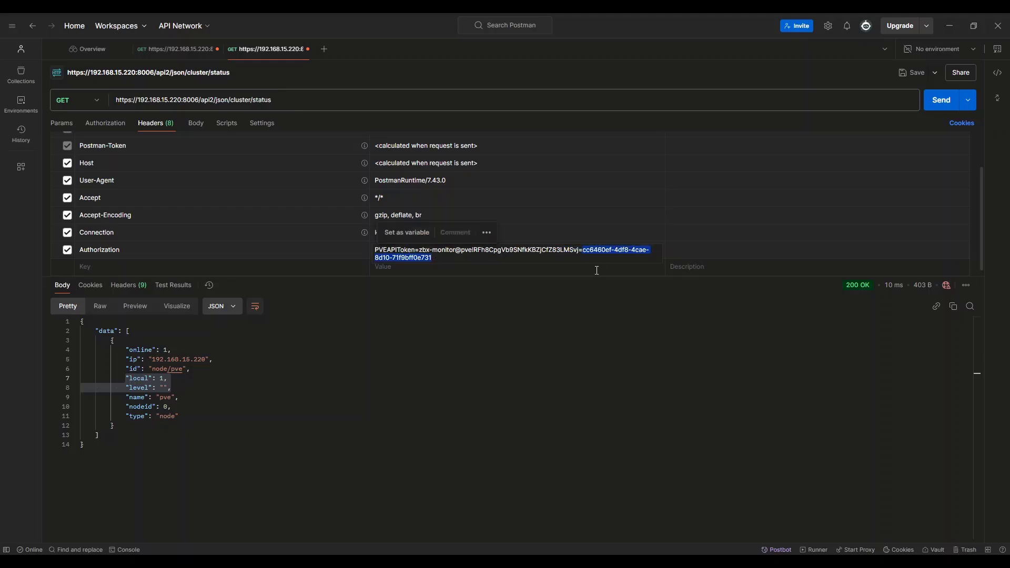
key(BackSpace)
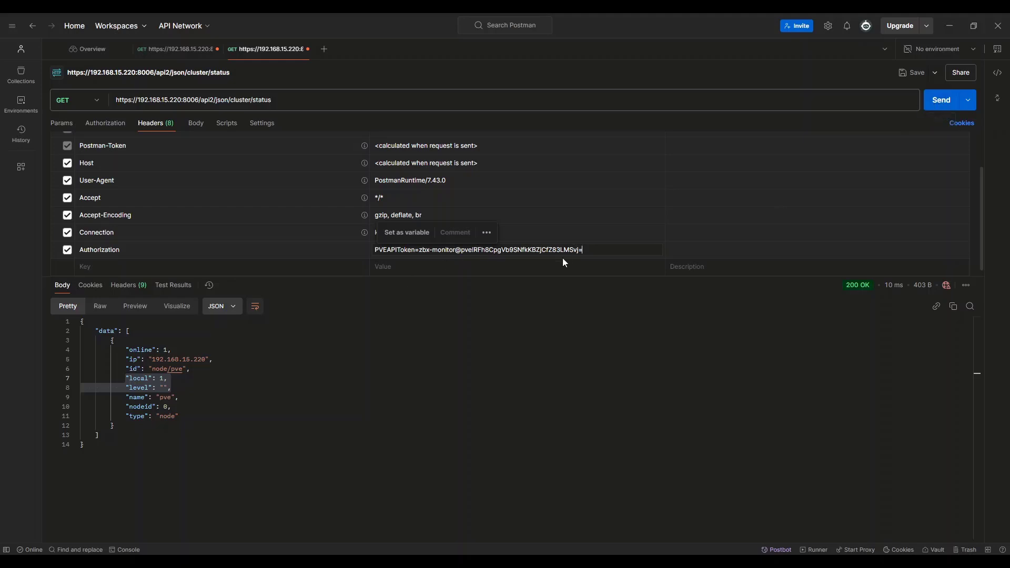
click(940, 103)
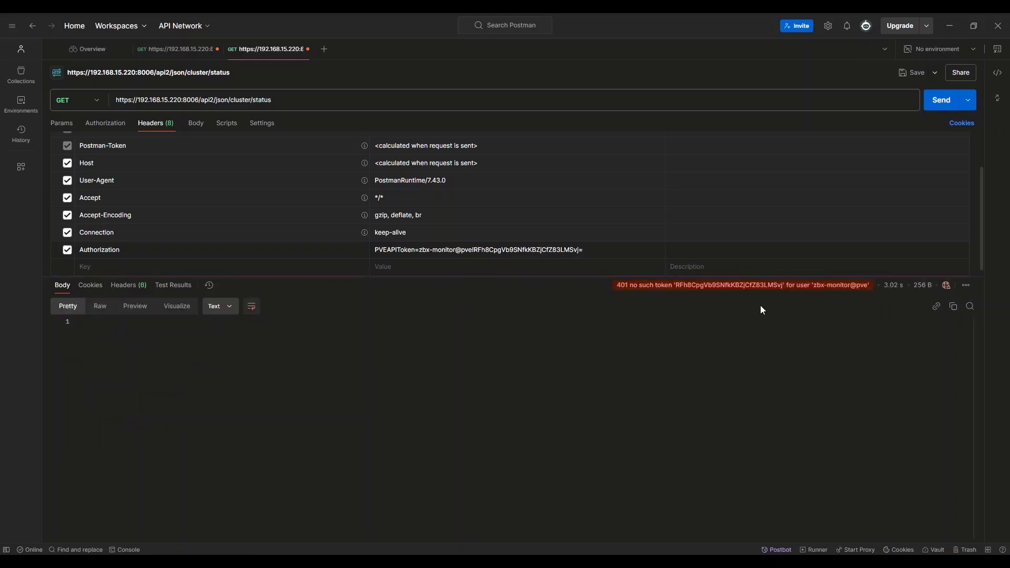
Replace the token ID in the Postman Authorization header with the one from the Zabbix macro
mouse_move(641, 288)
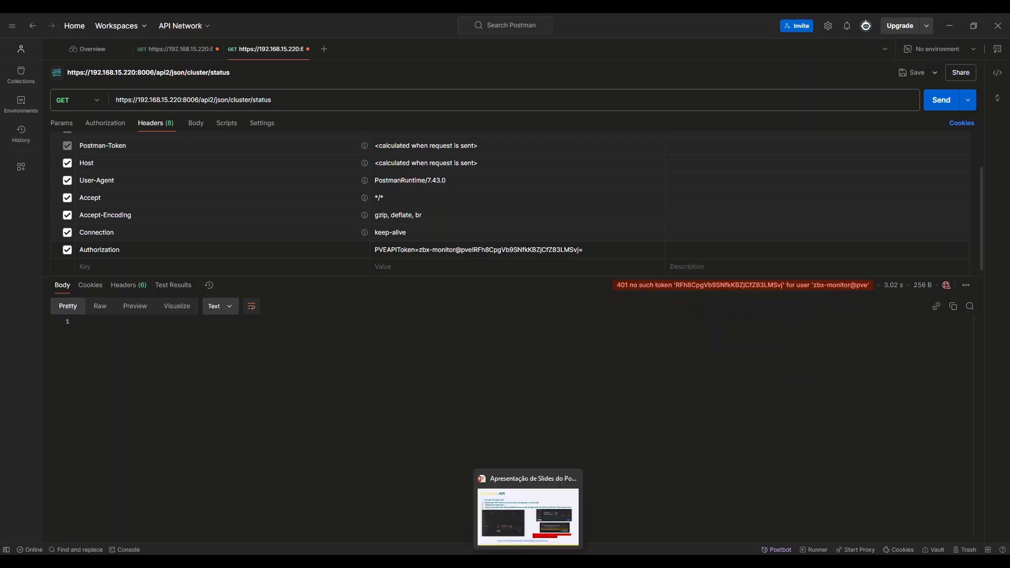
click(504, 561)
drag(654, 274, 449, 255)
key(ctrl+c)
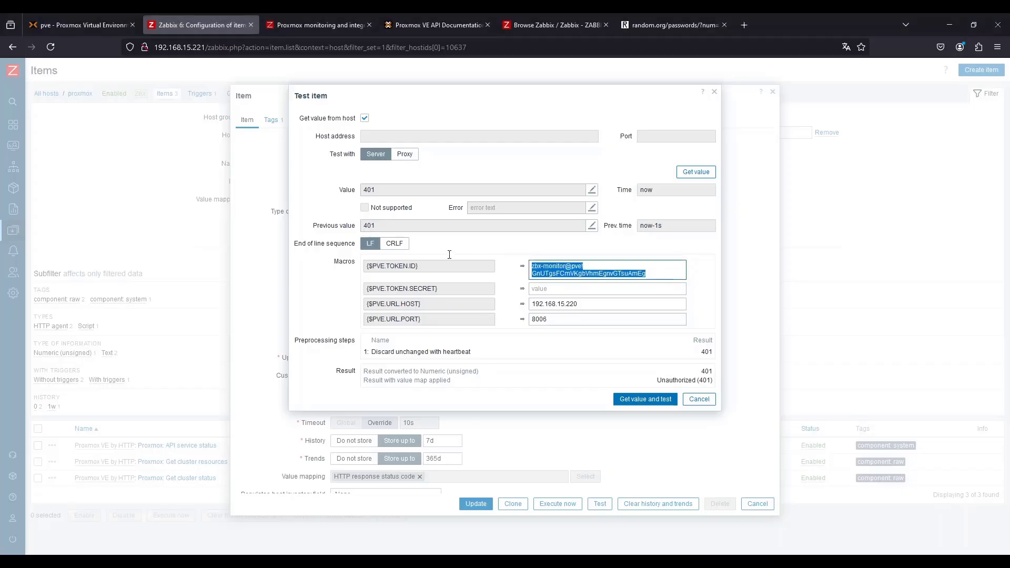
key(alt+Tab)
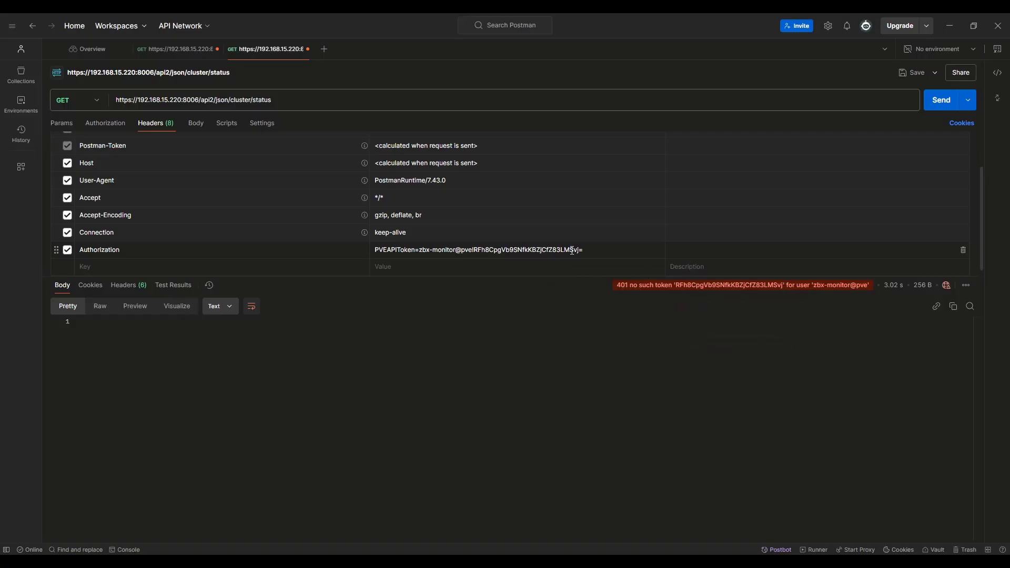
drag(579, 250, 420, 252)
key(ctrl+v)
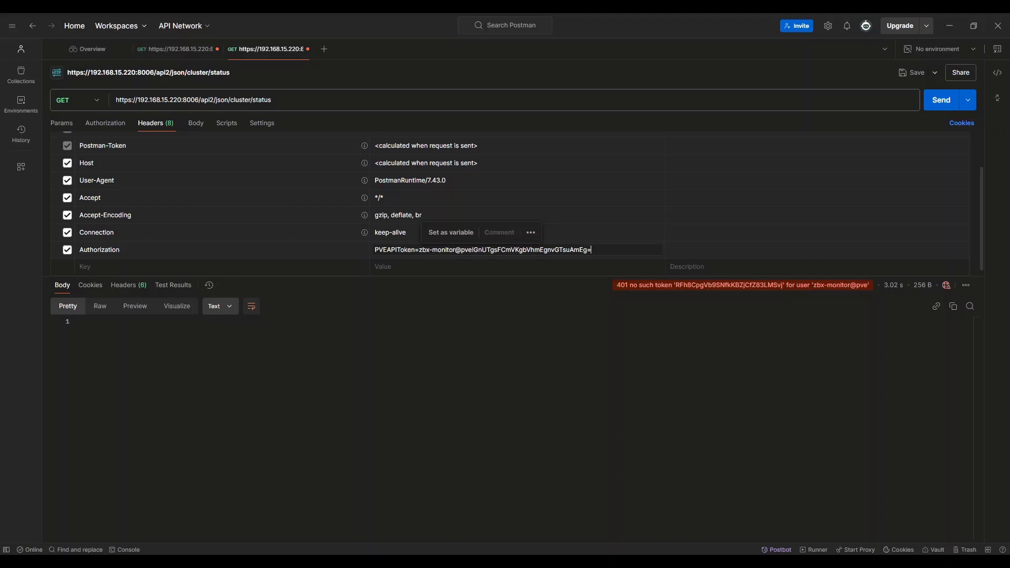
Copy the token secret from Proxmox, append it to the Authorization header, and resend the cluster/status request
key(alt+Tab)
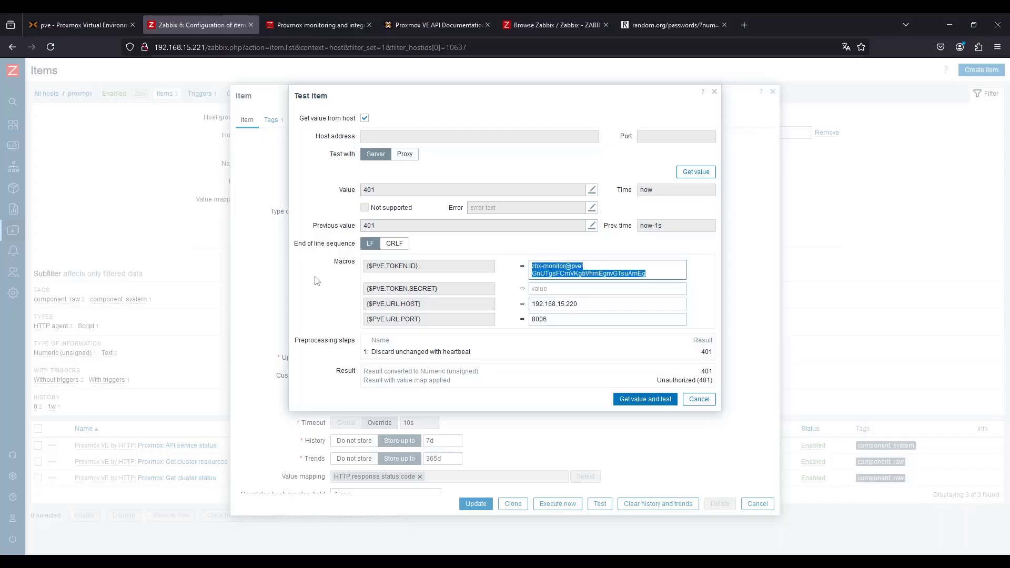
click(99, 18)
drag(519, 306, 321, 295)
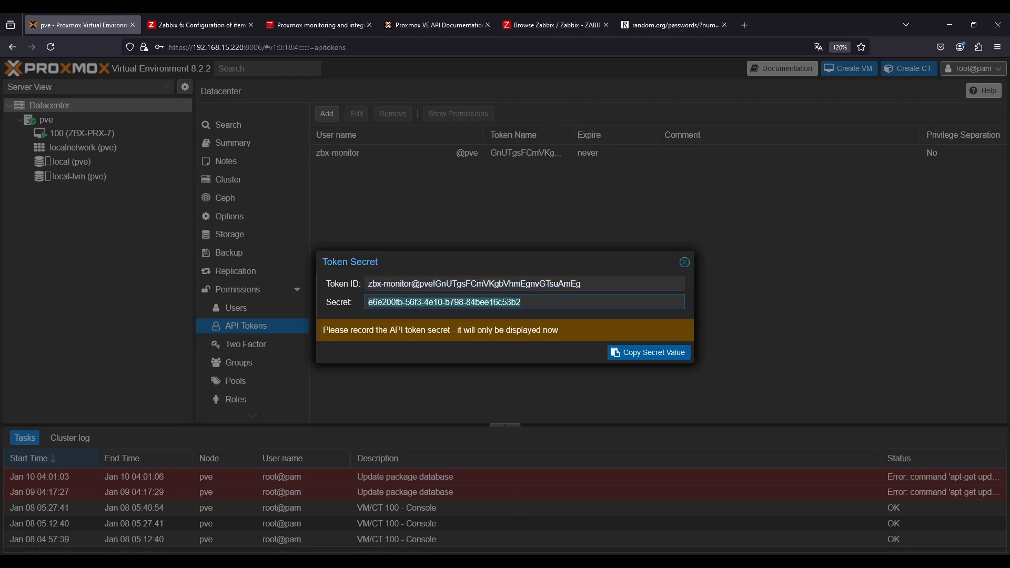
key(ctrl+c)
key(alt+Tab)
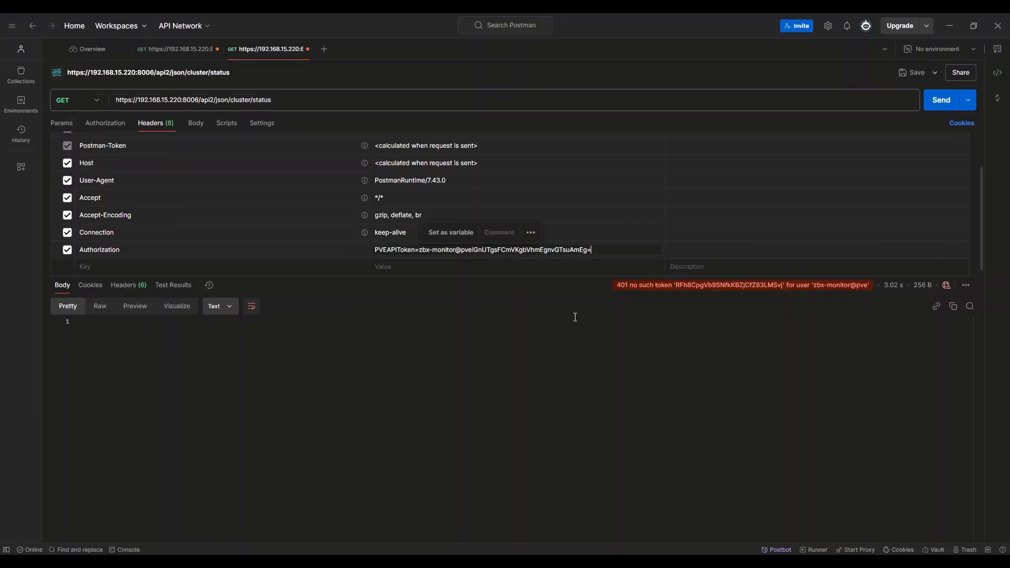
key(ctrl+v)
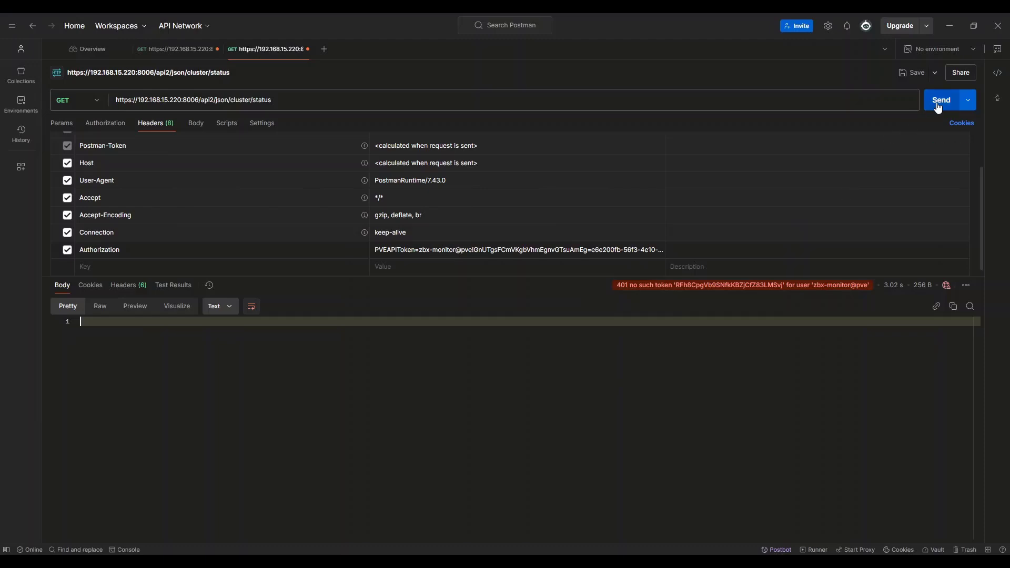
click(939, 100)
mouse_move(779, 288)
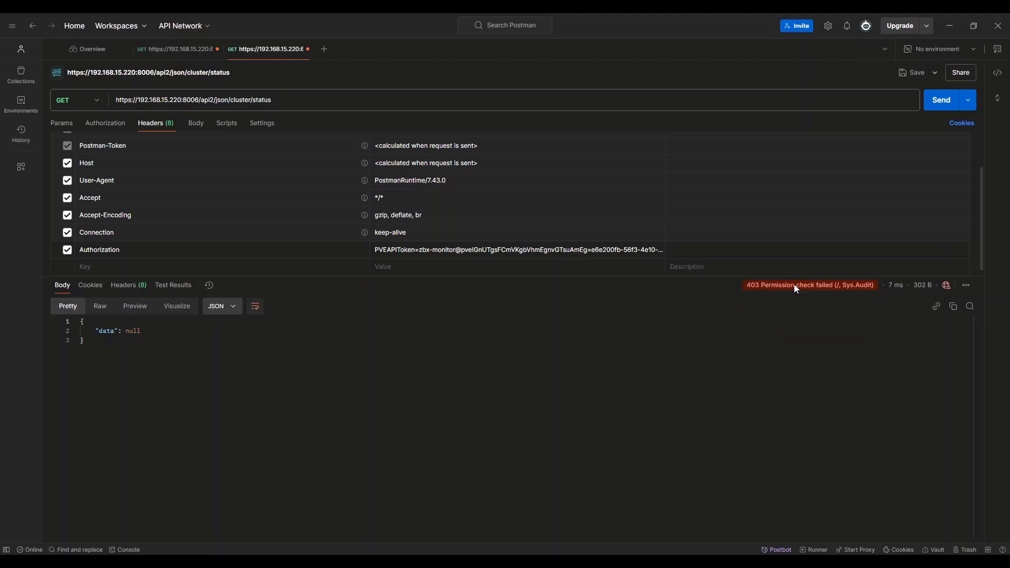
mouse_move(817, 288)
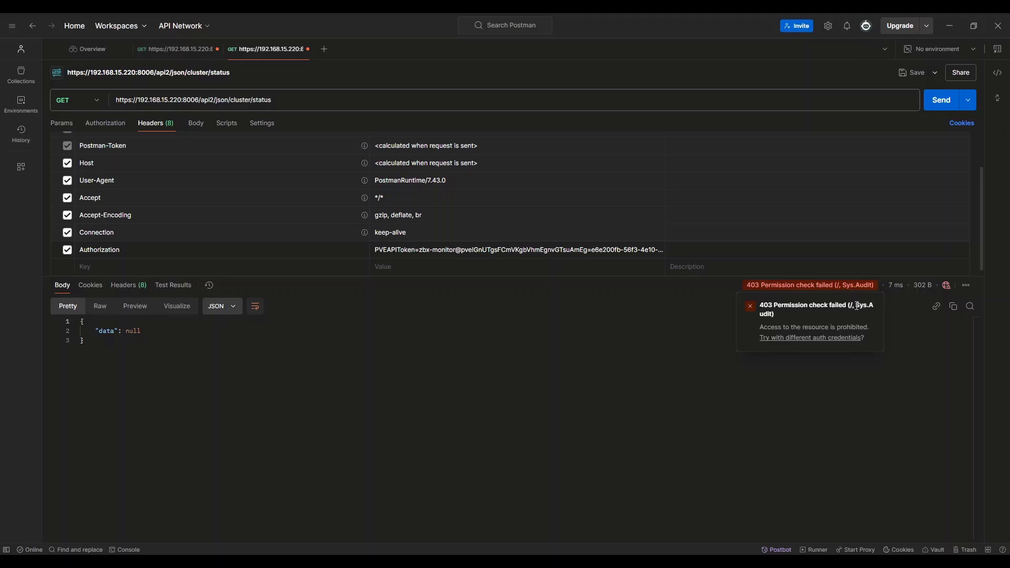
Copy the token secret from the Proxmox Token Secret dialog and return to the Zabbix item test
drag(856, 306, 774, 315)
click(949, 25)
click(547, 308)
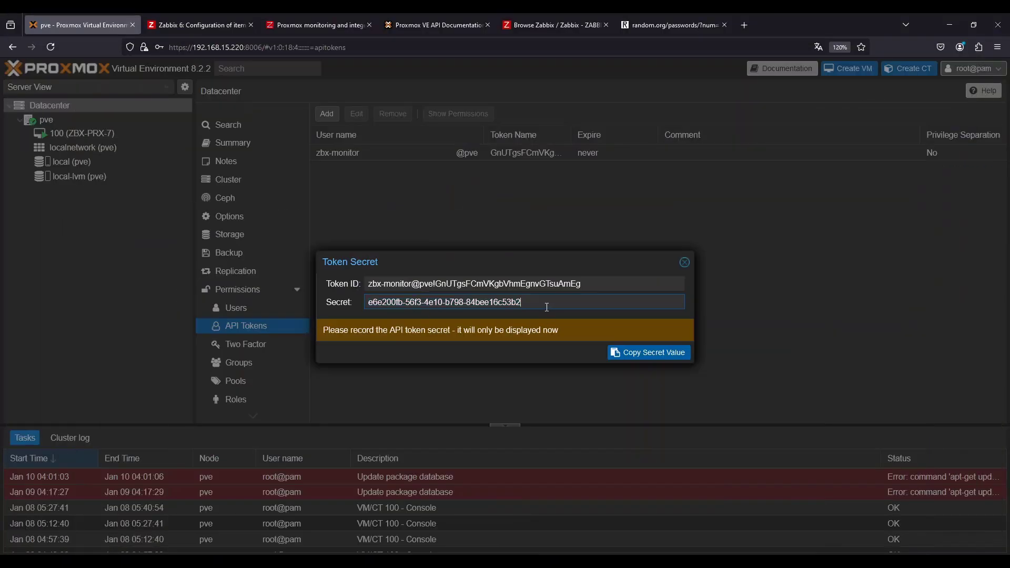
triple_click(547, 307)
click(305, 15)
click(425, 15)
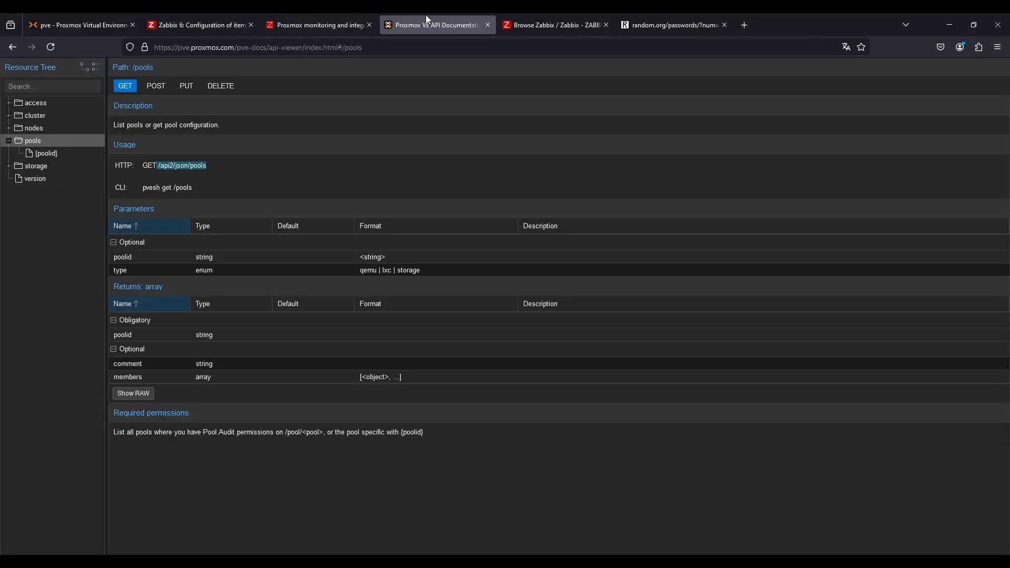
click(286, 15)
click(242, 15)
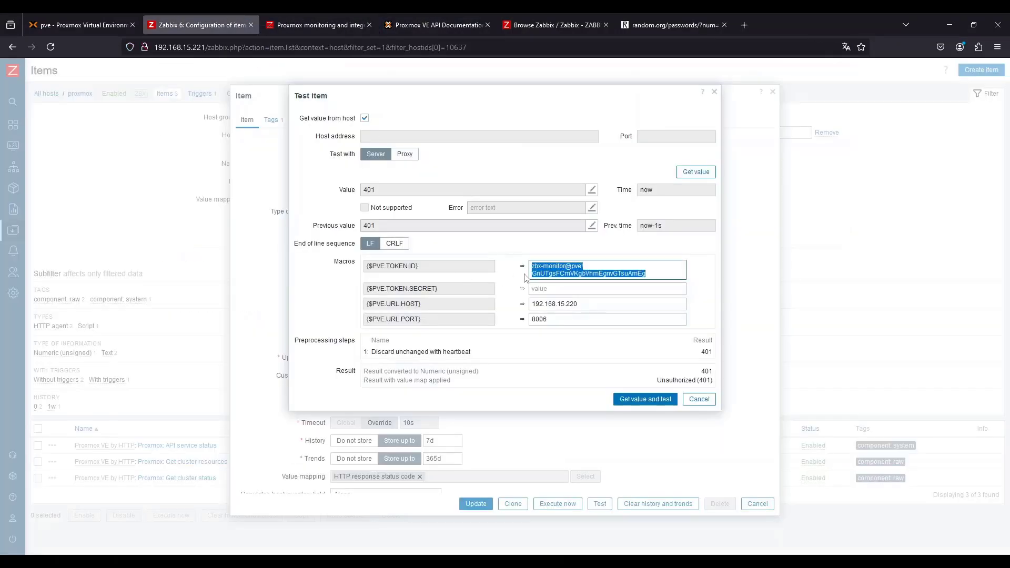
Close the item test, then paste the token secret into the proxmox host's {$PVE.TOKEN.SECRET} macro and update the host
click(699, 399)
click(757, 504)
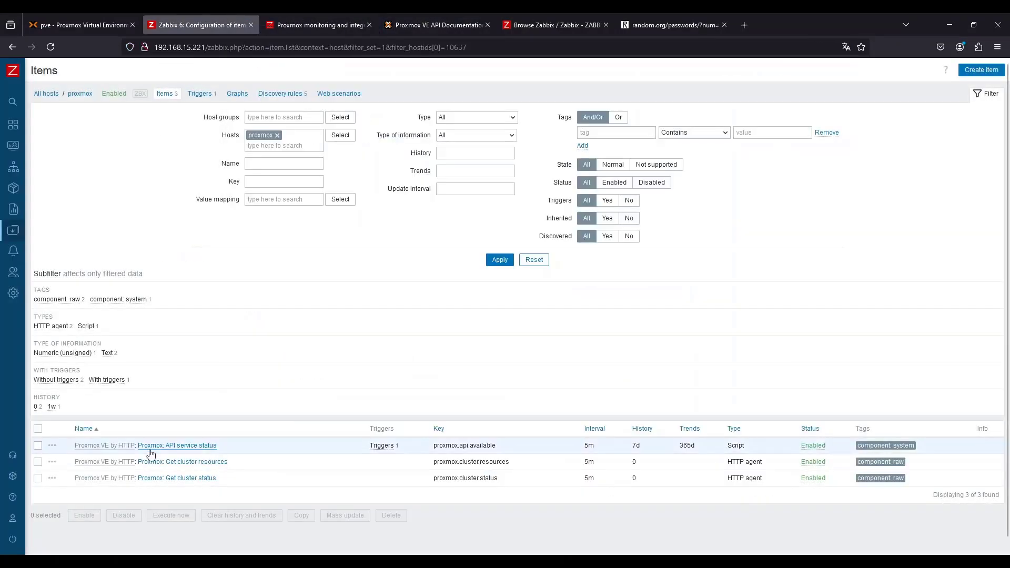
click(150, 450)
click(758, 504)
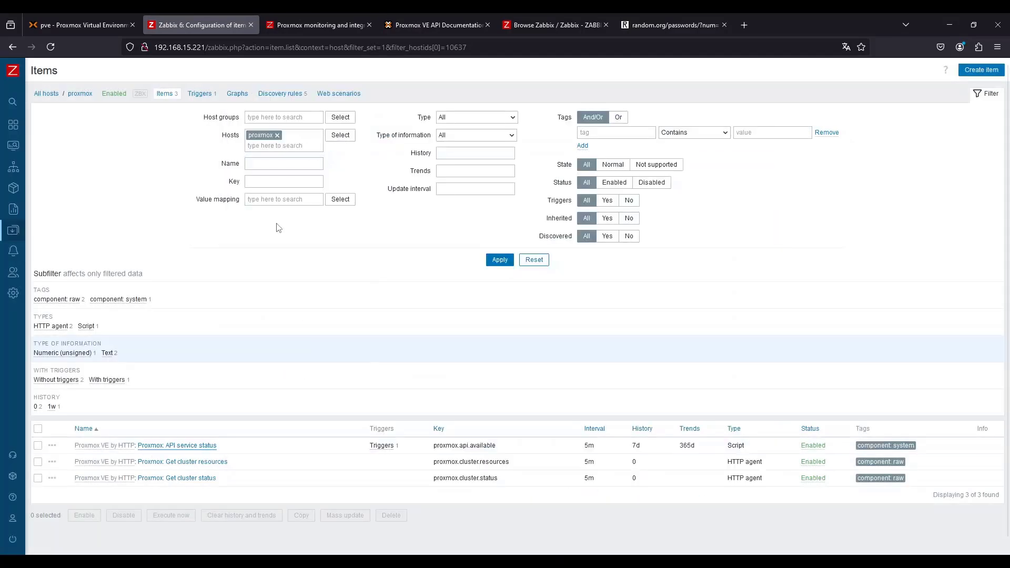
click(80, 93)
click(322, 120)
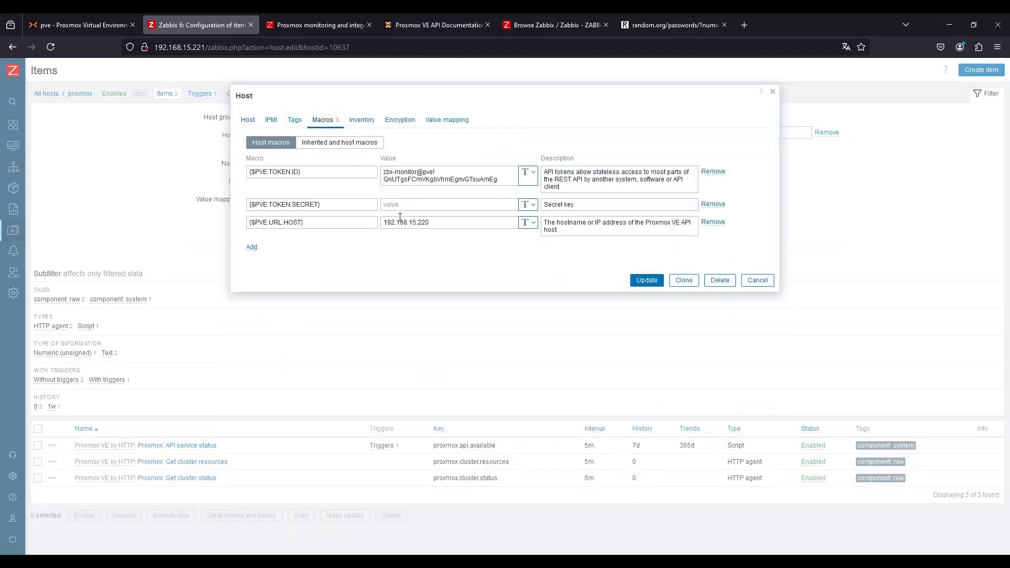
click(411, 204)
key(ctrl+v)
click(646, 280)
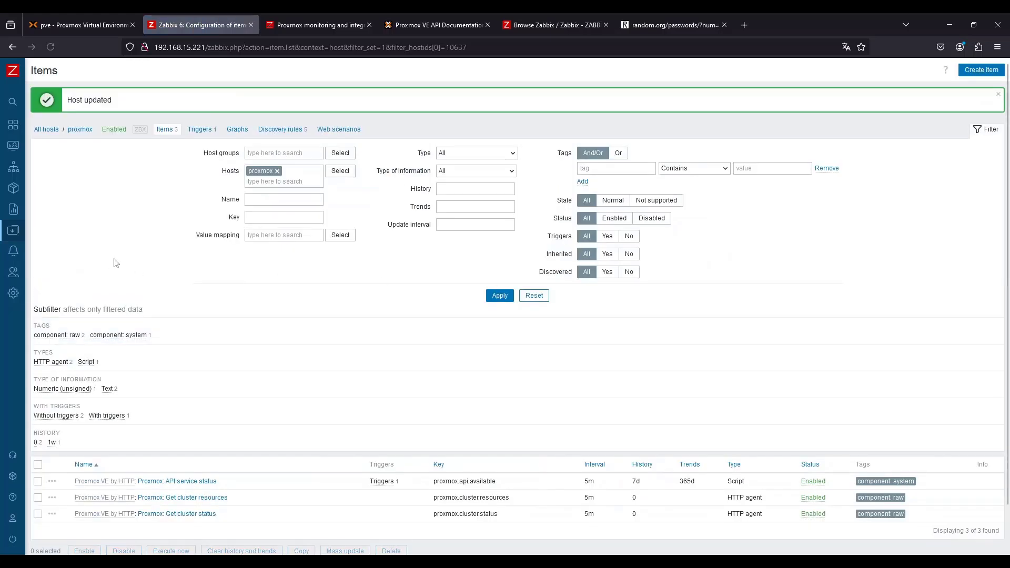
Open latest data for the proxmox host, execute all its items now, and refresh the list
mouse_move(17, 141)
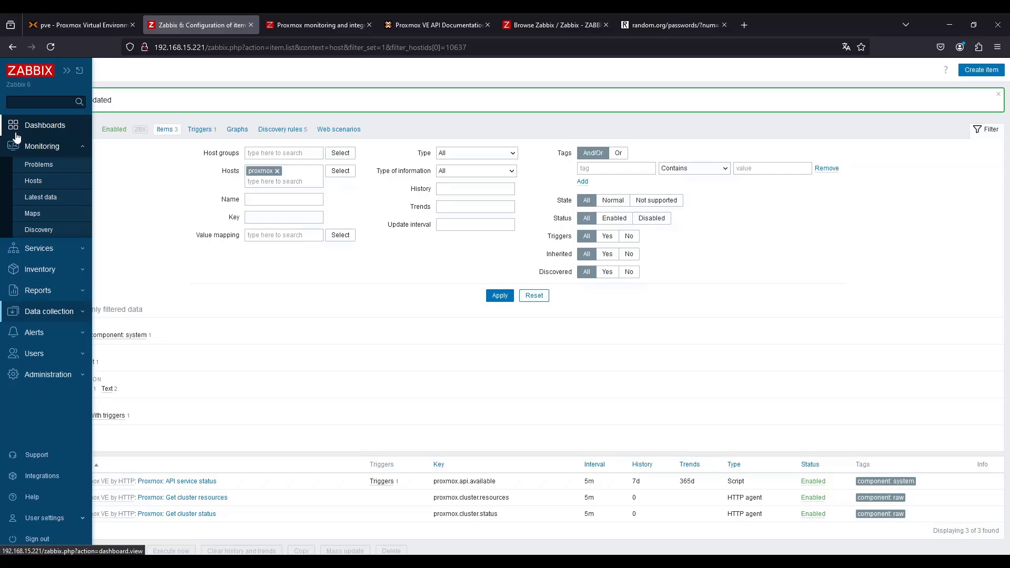
click(33, 181)
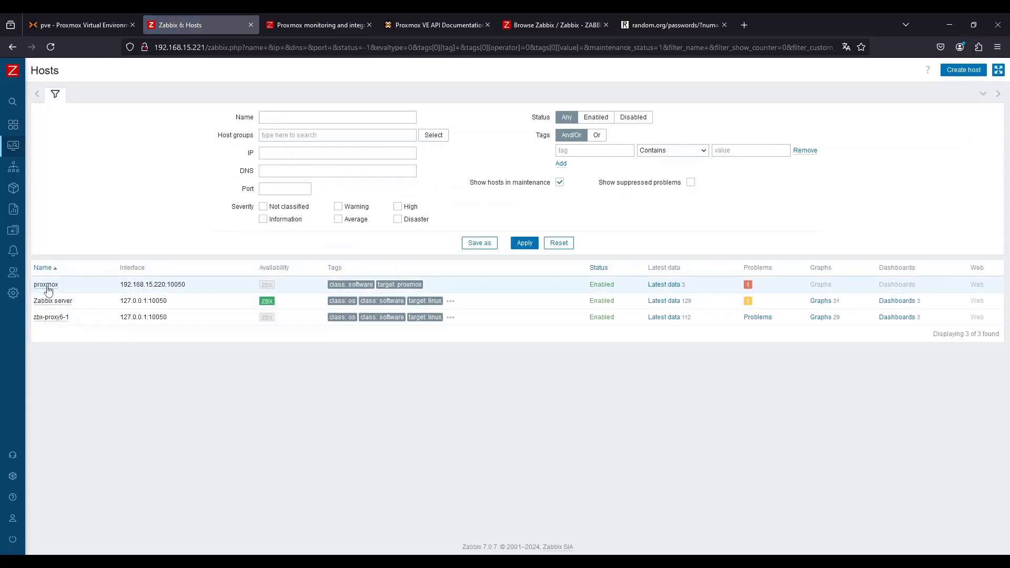
click(667, 284)
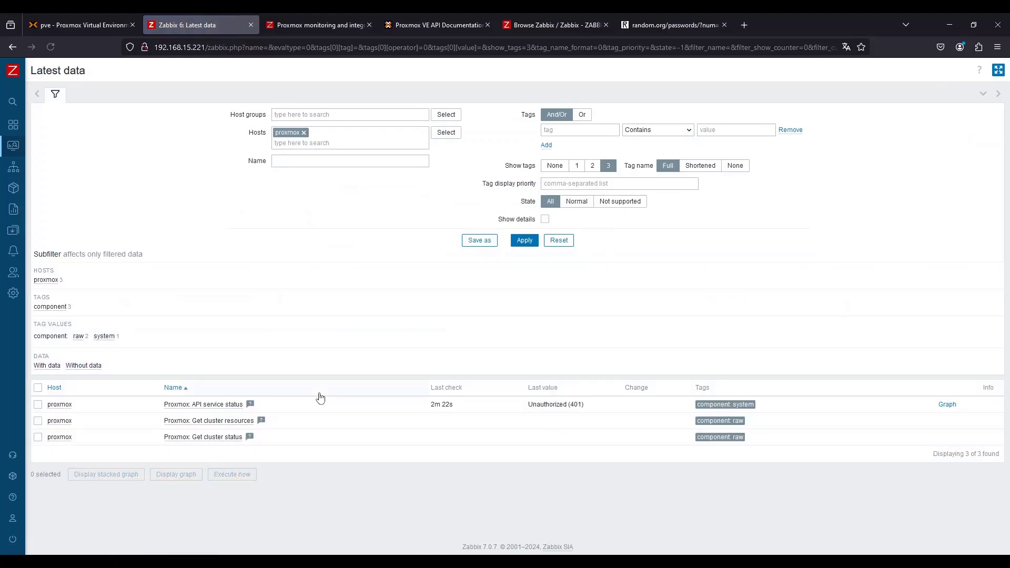
click(38, 388)
click(232, 475)
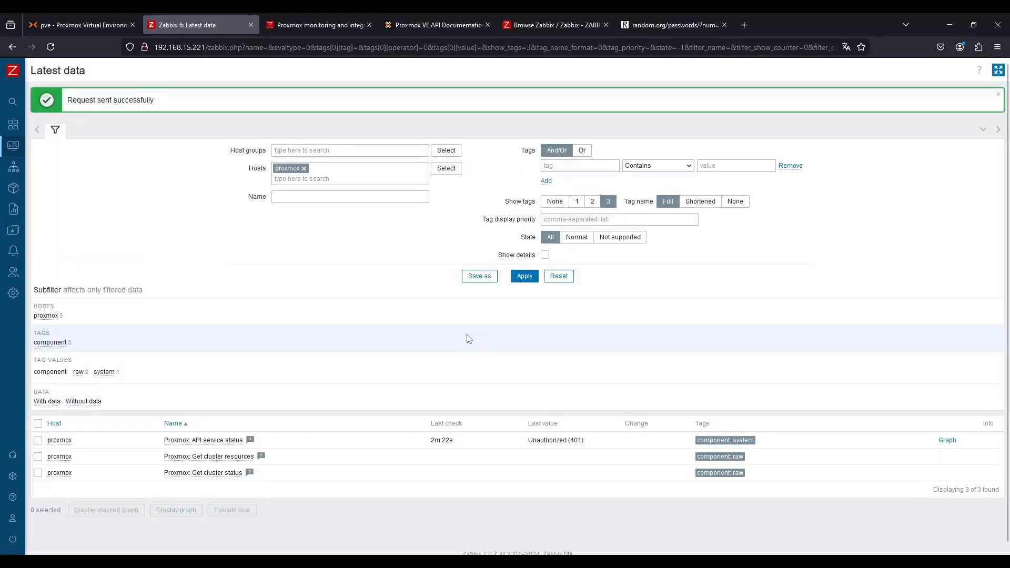
click(524, 277)
Select the API service status, Get cluster resources and Get cluster status items and execute them now
scroll(530, 457, down, 7)
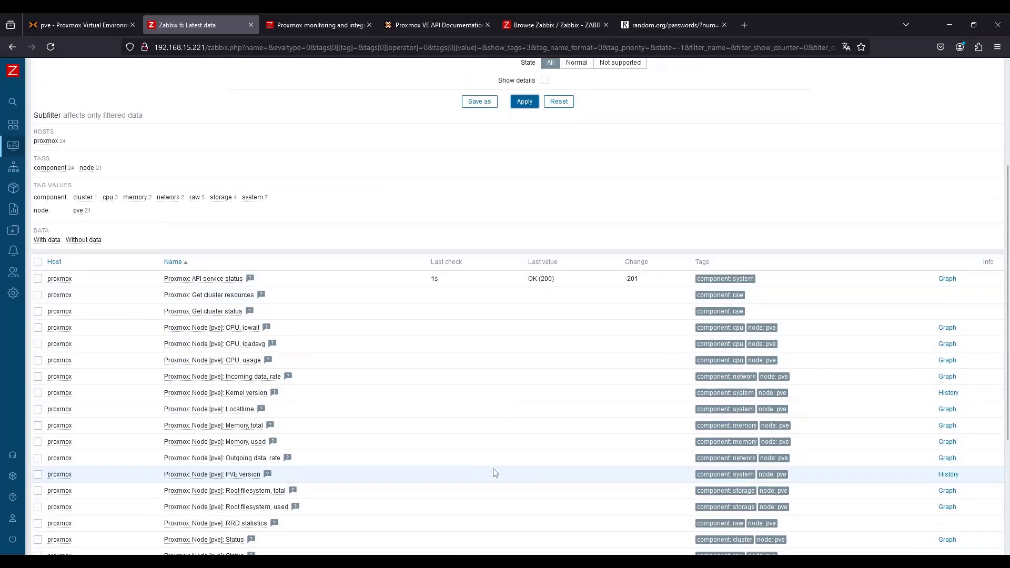
scroll(320, 436, up, 2)
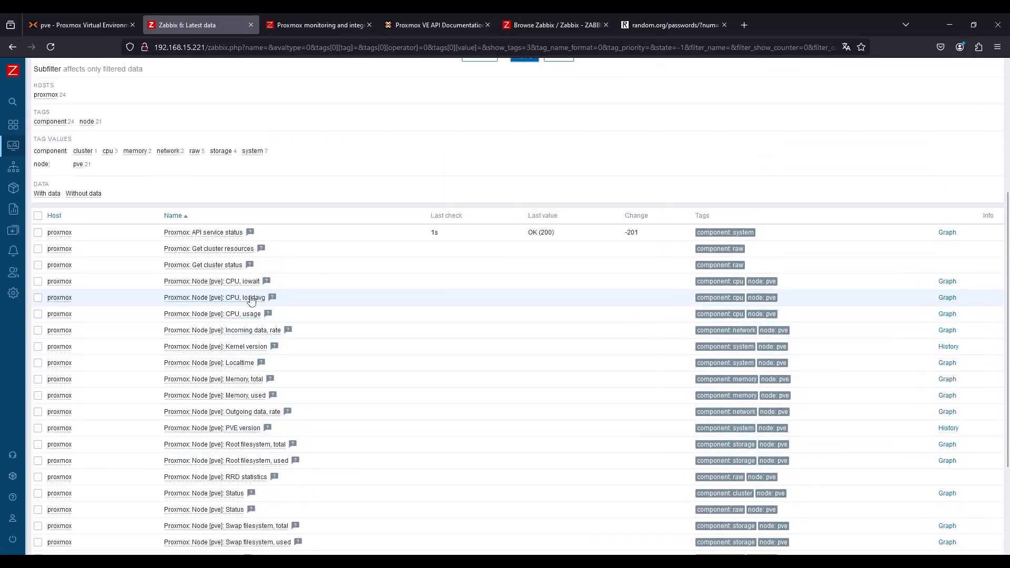
scroll(266, 458, down, 3)
scroll(267, 476, up, 2)
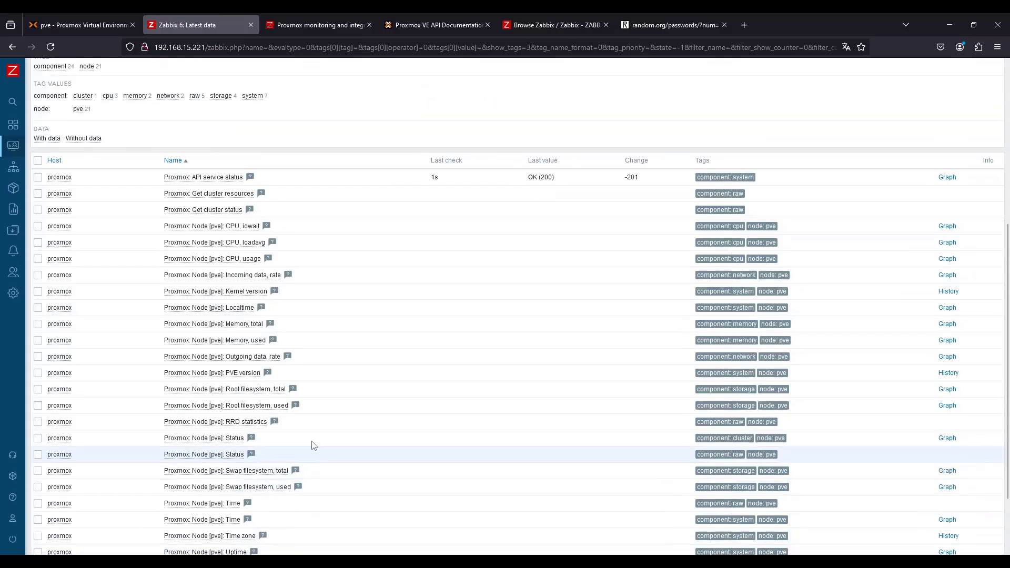
click(38, 161)
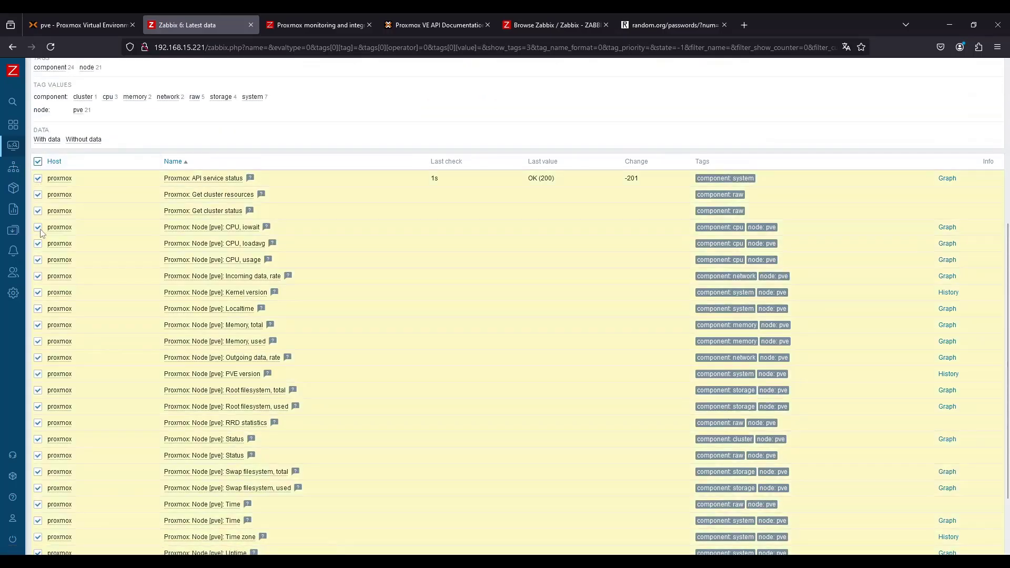
click(38, 162)
click(38, 178)
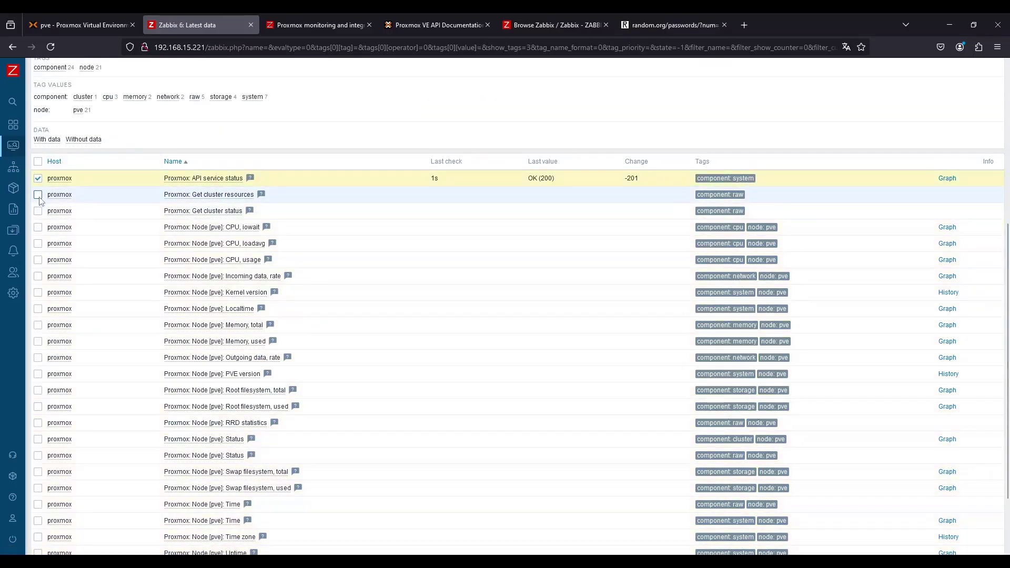
click(38, 195)
click(38, 211)
scroll(40, 214, down, 2)
click(232, 502)
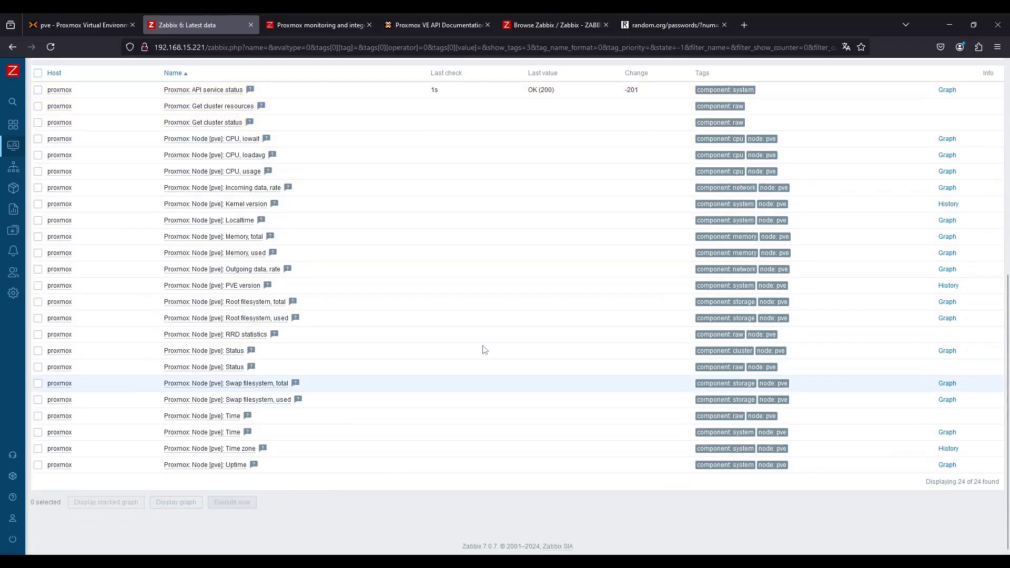
Reselect the three Proxmox API items, execute them again, and refresh the latest data
scroll(482, 349, up, 3)
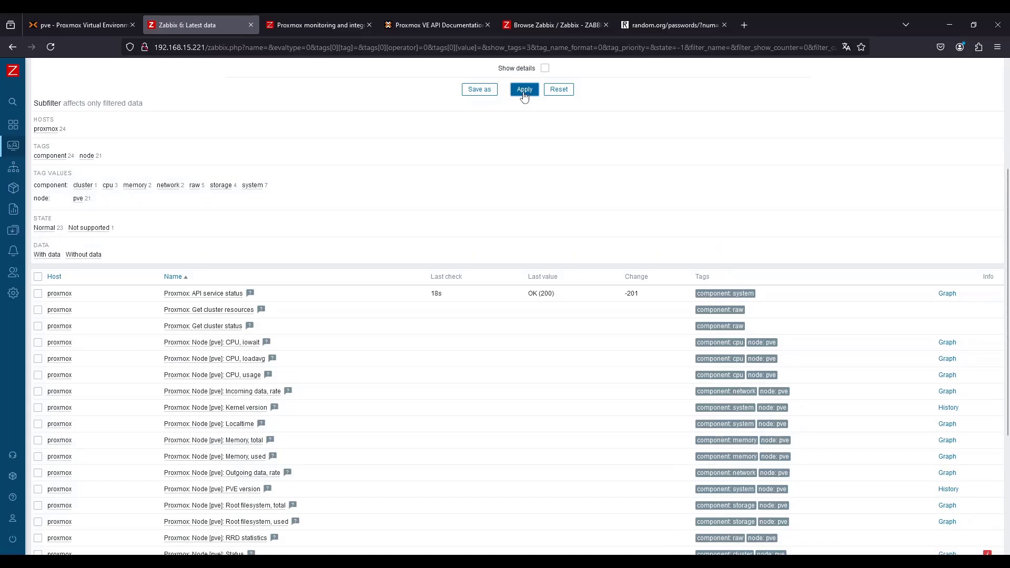
click(38, 293)
click(37, 310)
click(38, 326)
scroll(296, 519, down, 4)
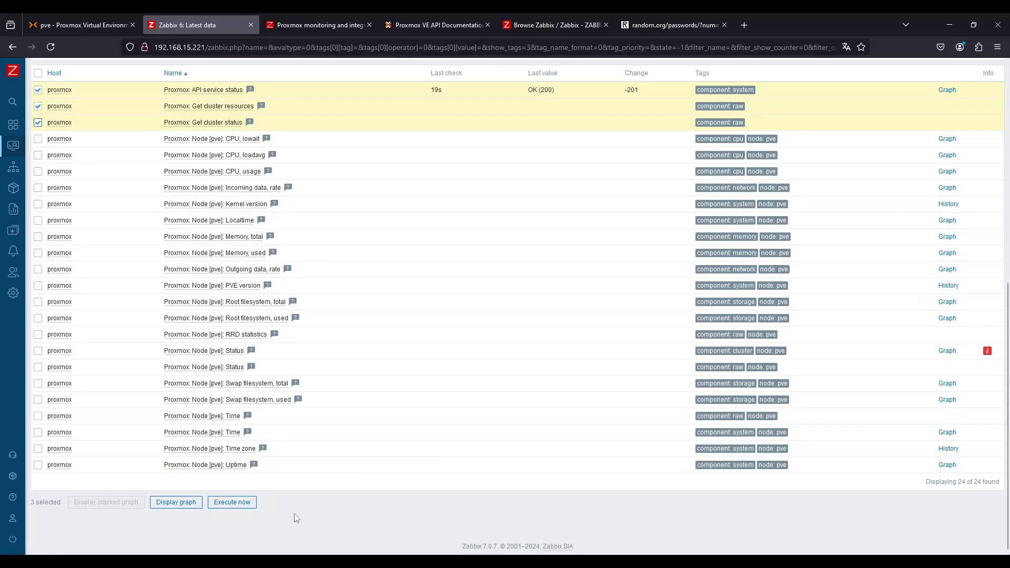
click(254, 502)
scroll(558, 205, up, 4)
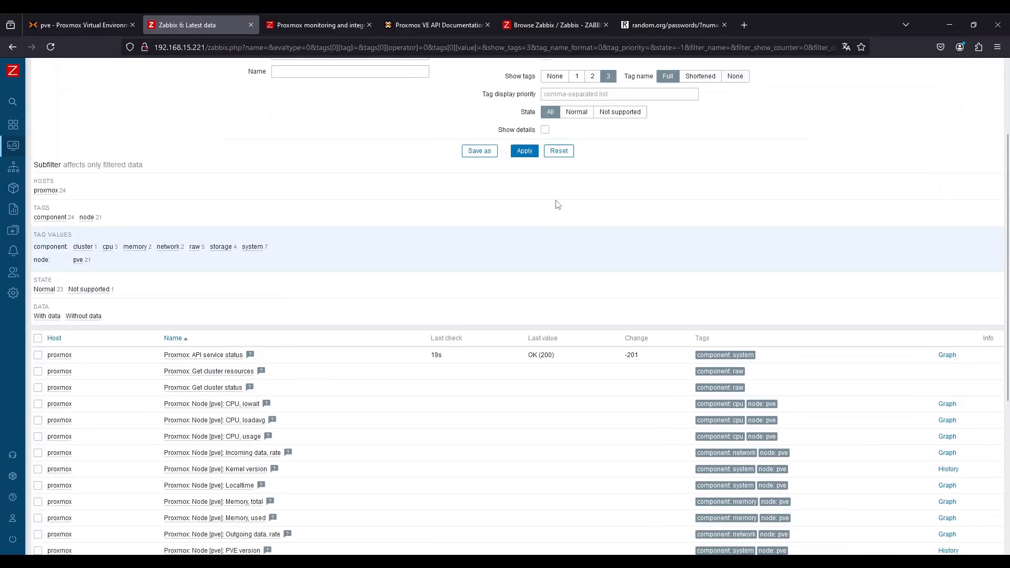
click(526, 157)
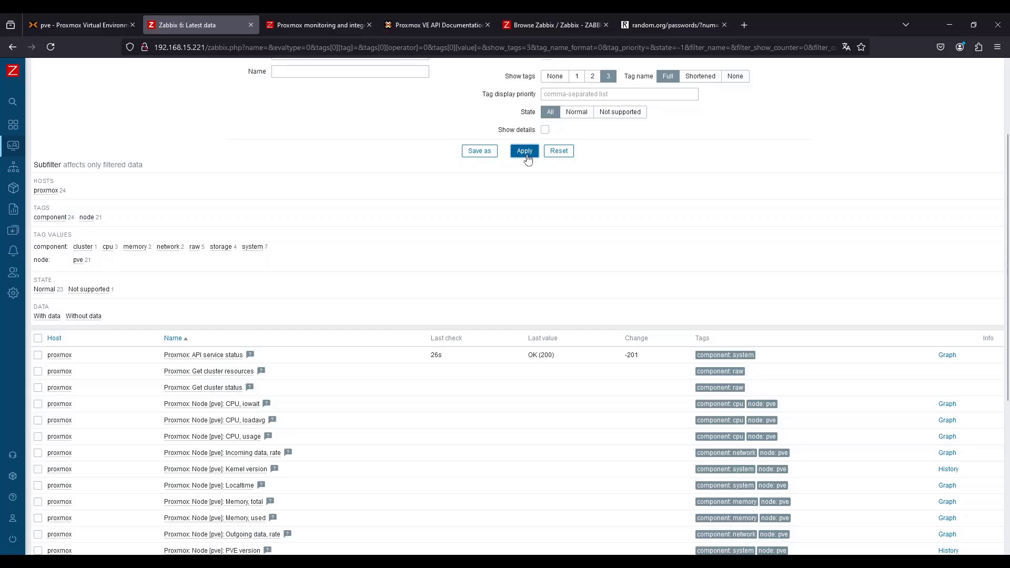
scroll(527, 158, down, 5)
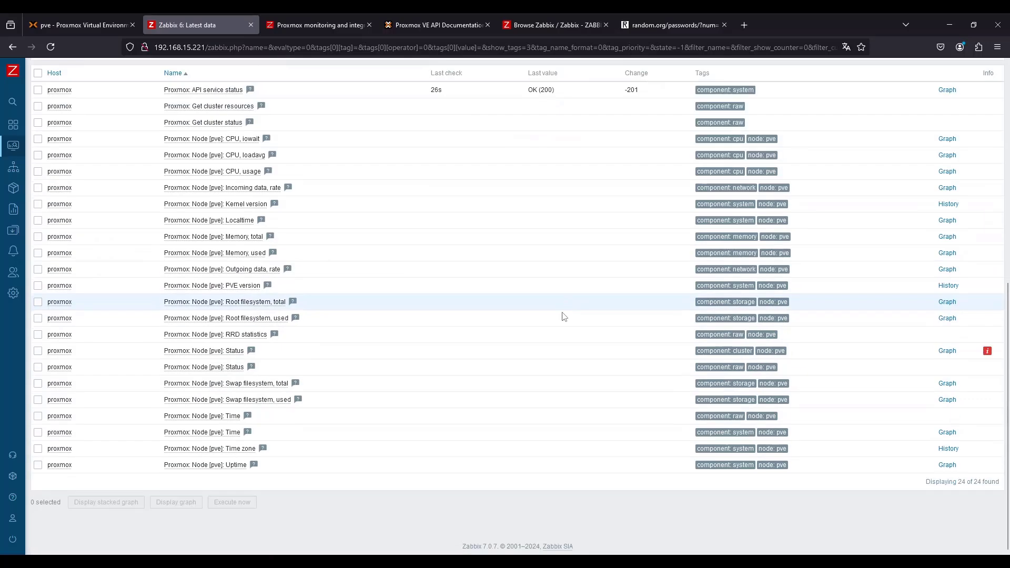
Open the error info of the Node [pve]: Status item and read its preprocessing error
click(987, 351)
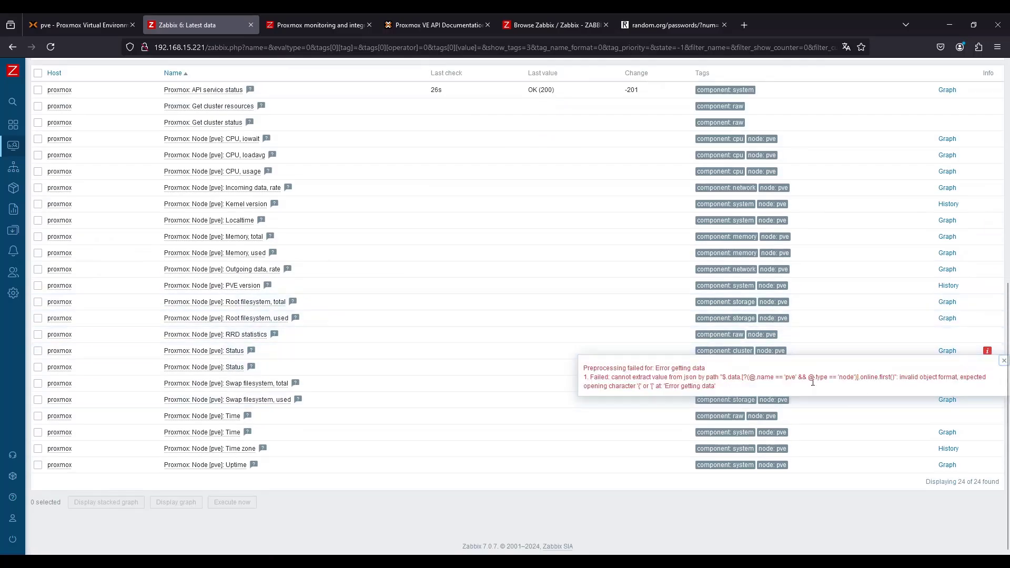
drag(748, 388, 583, 370)
click(672, 385)
drag(672, 385, 744, 392)
In Proxmox, add a user permission giving zbx-monitor@pve the PVEAuditor role on path / with propagation
click(399, 16)
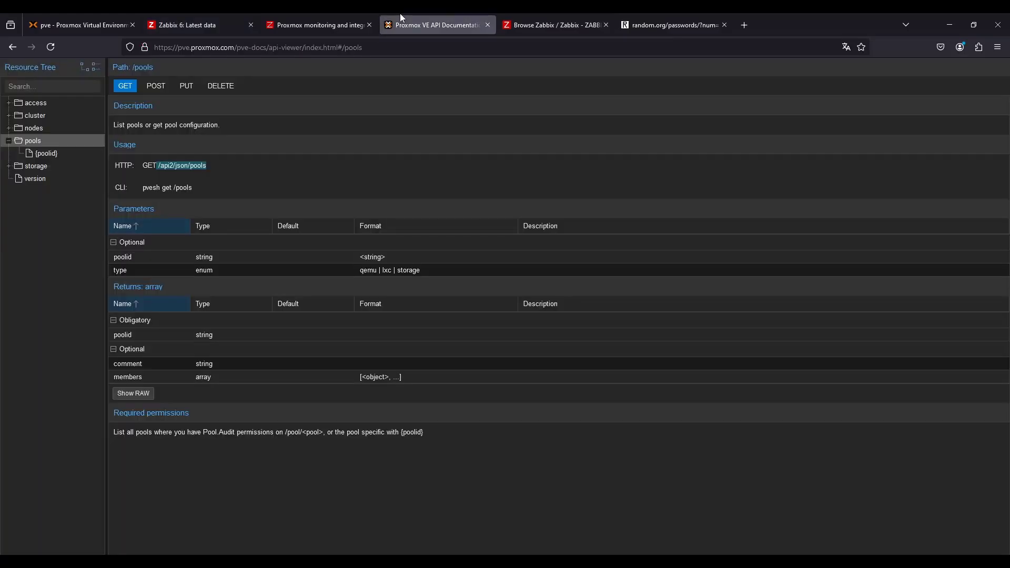
click(79, 25)
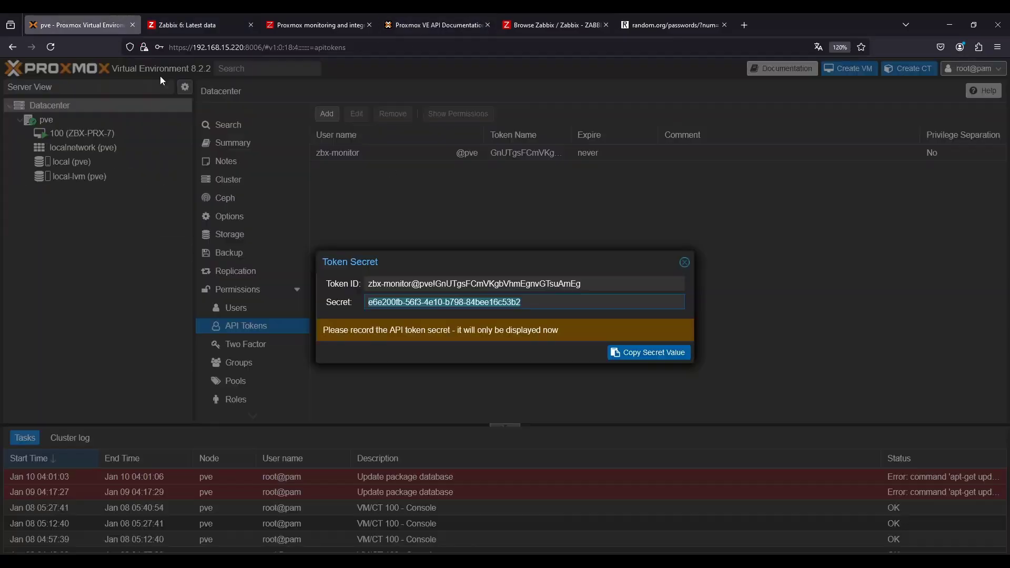
click(684, 263)
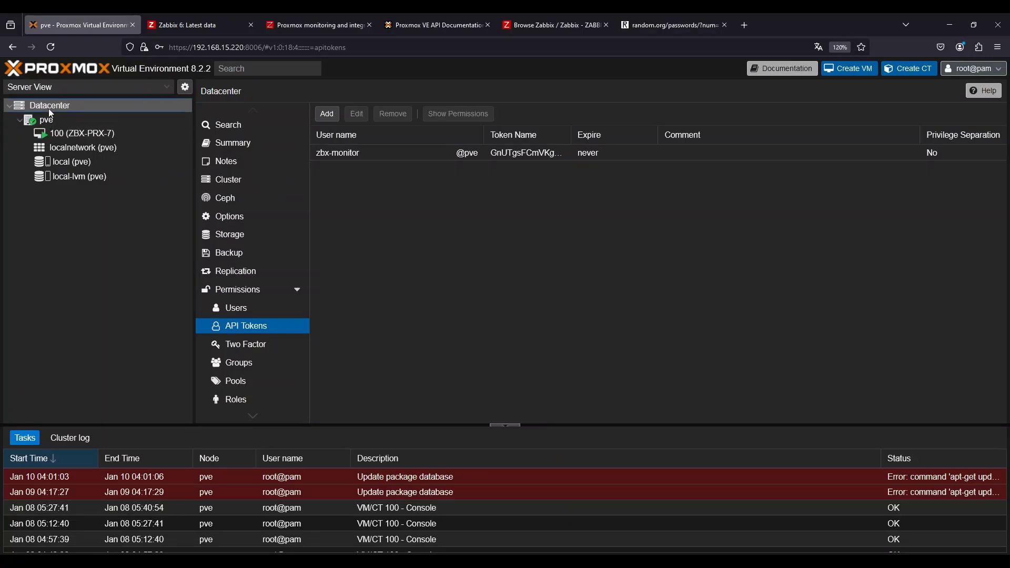
click(237, 290)
click(332, 114)
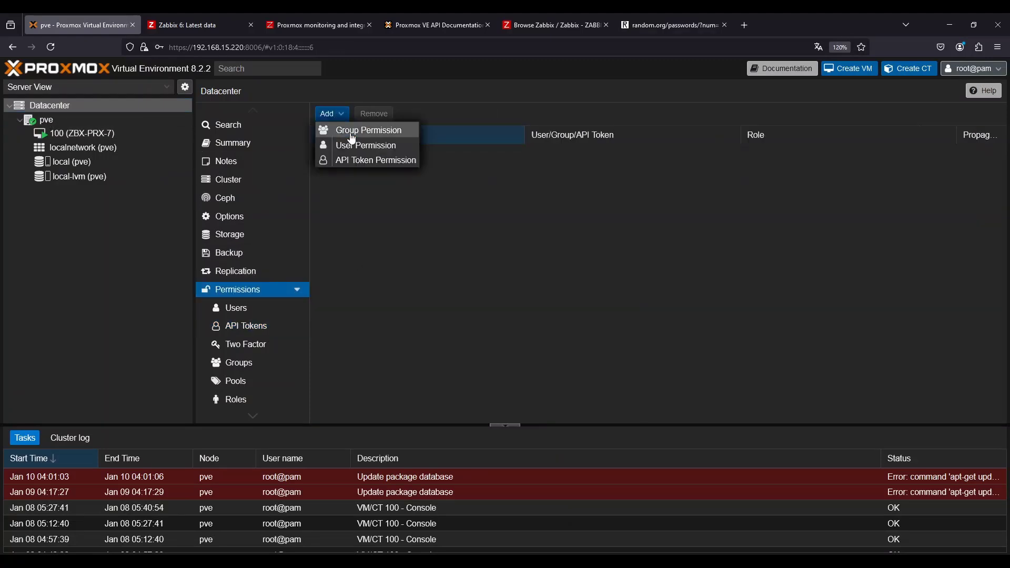
click(340, 143)
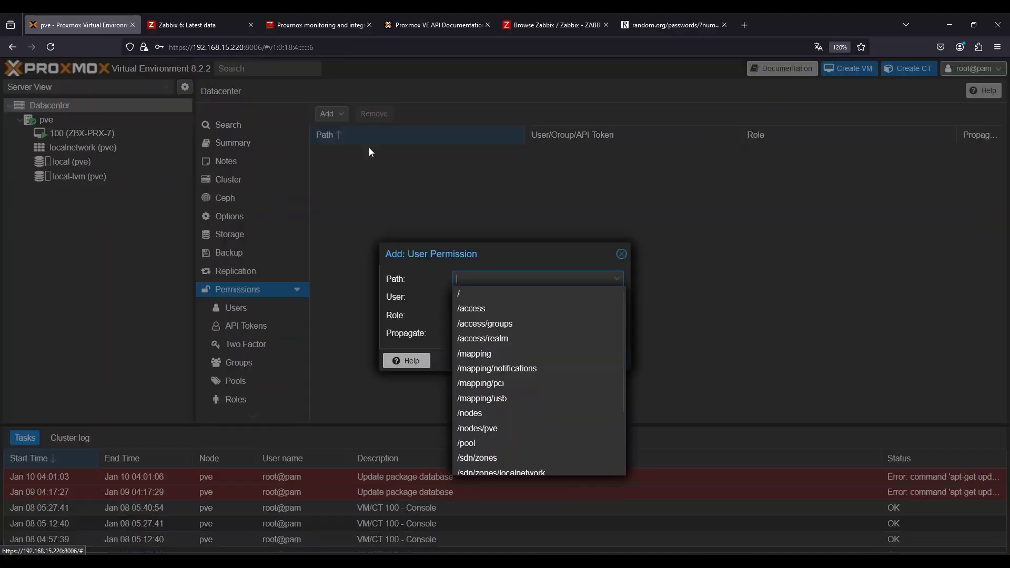
click(480, 293)
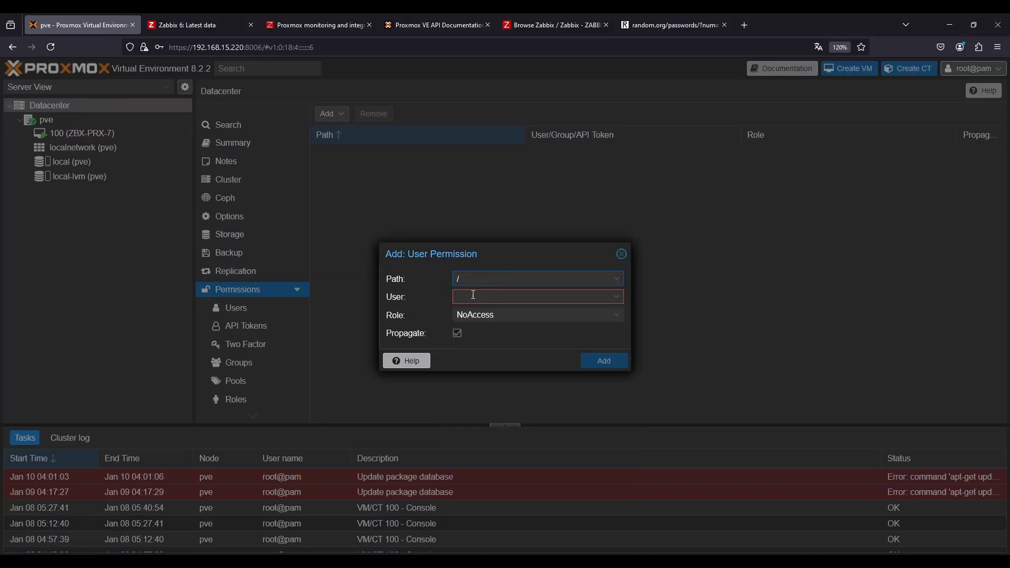
click(473, 294)
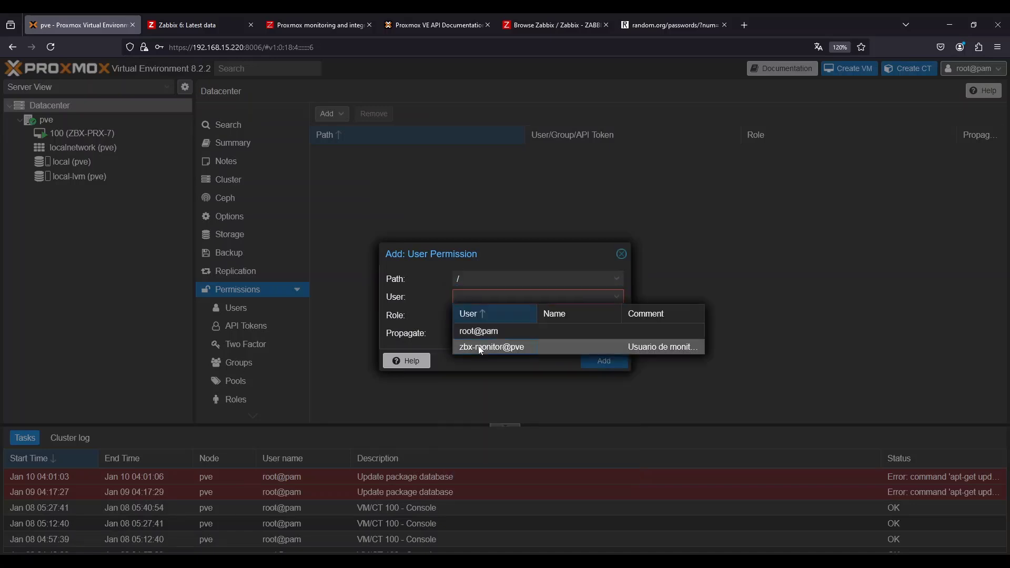
click(480, 347)
click(481, 315)
scroll(483, 396, down, 5)
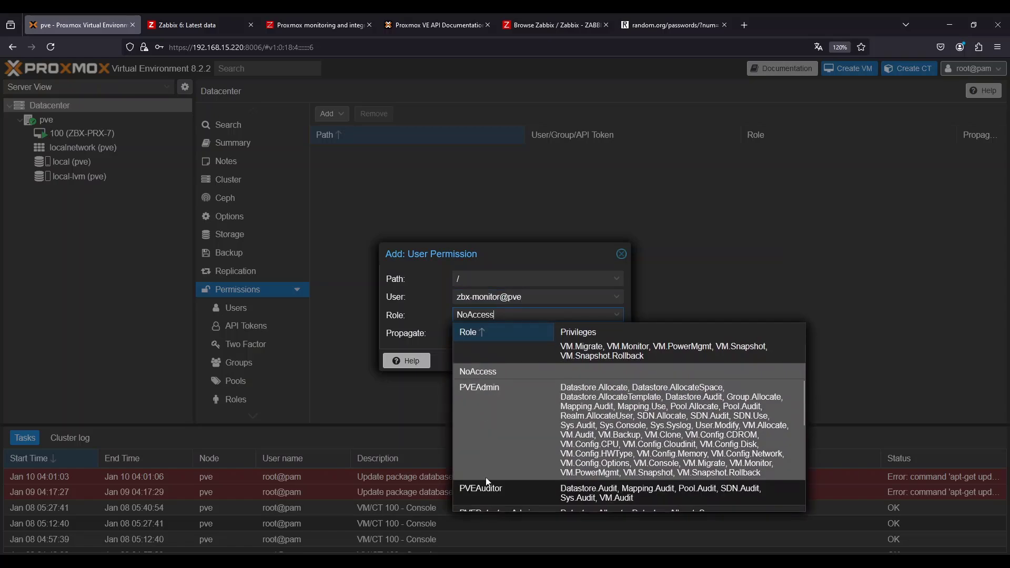
click(485, 492)
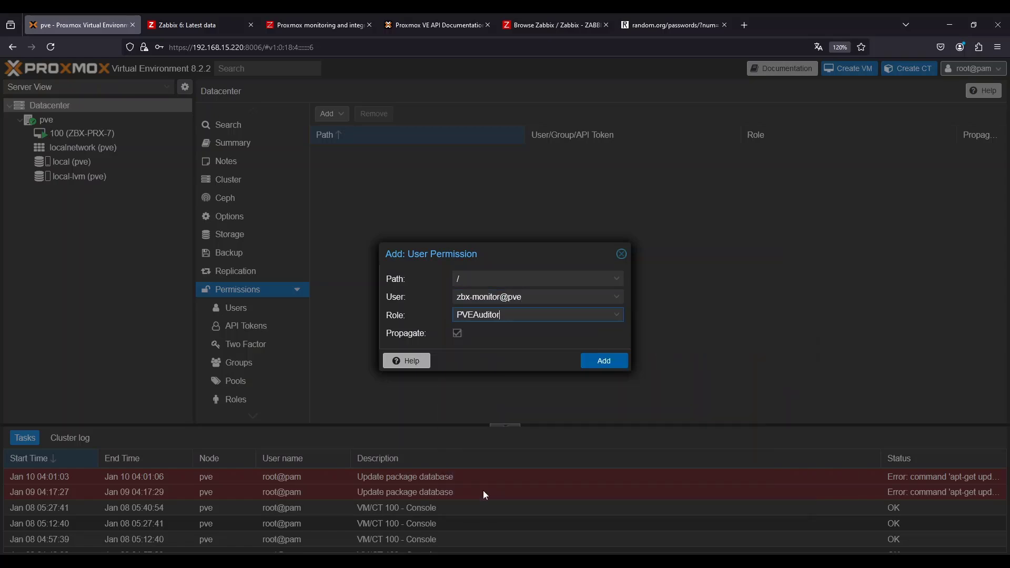
click(605, 361)
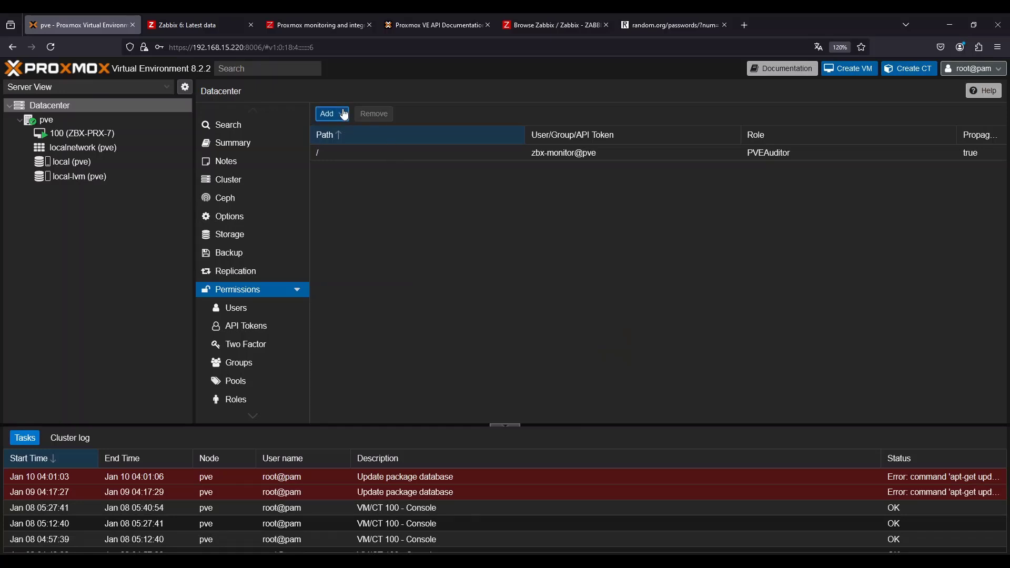
click(345, 115)
click(430, 248)
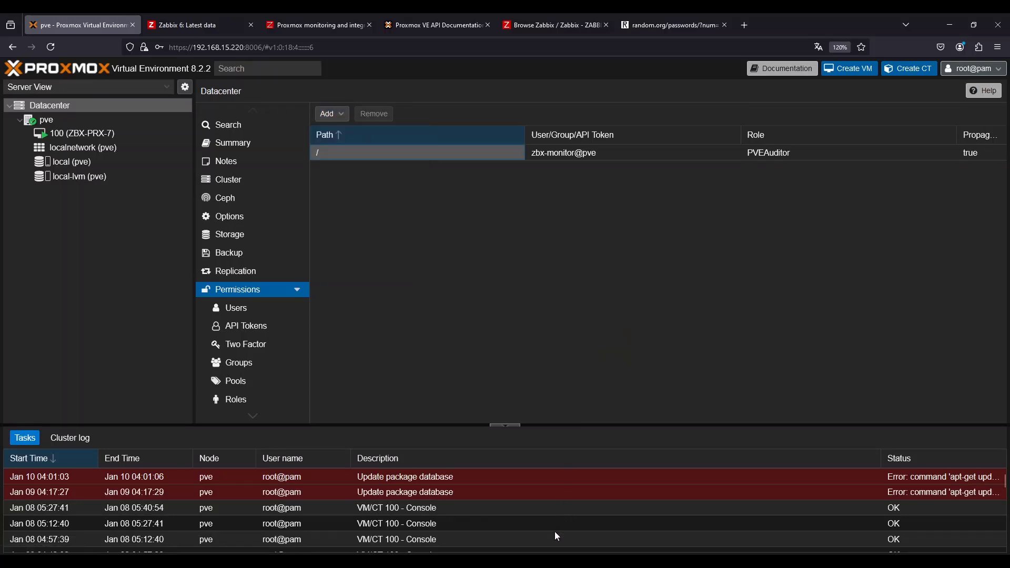
mouse_move(528, 562)
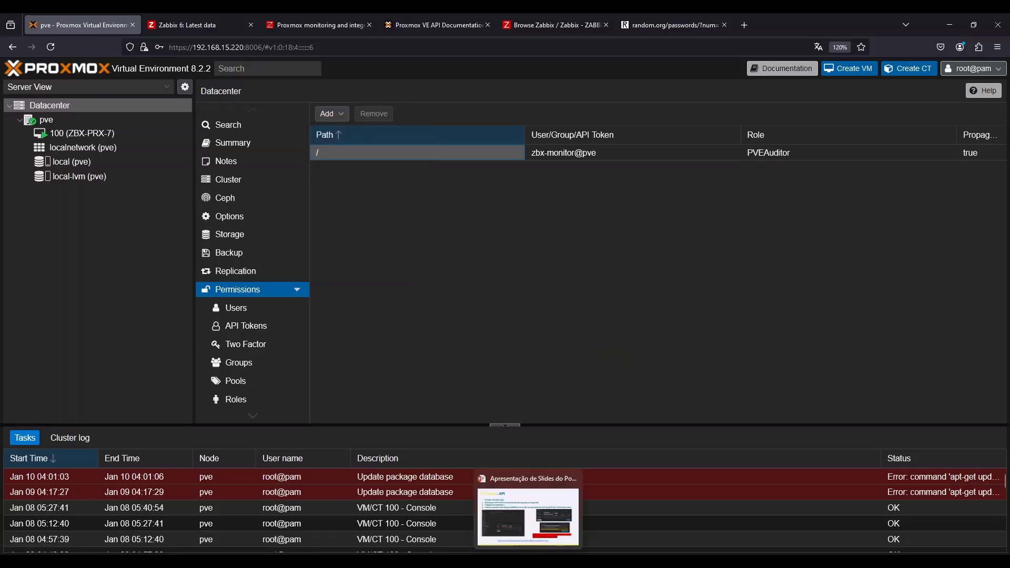
Switch to Zabbix, execute the three Proxmox API items now, and refresh the latest data
mouse_move(574, 561)
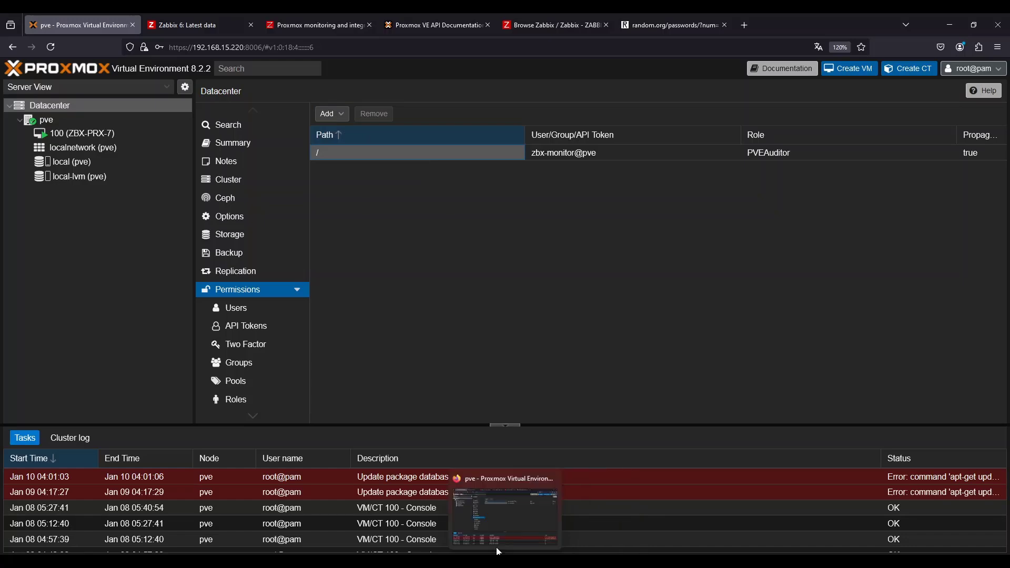
click(194, 24)
scroll(332, 158, up, 5)
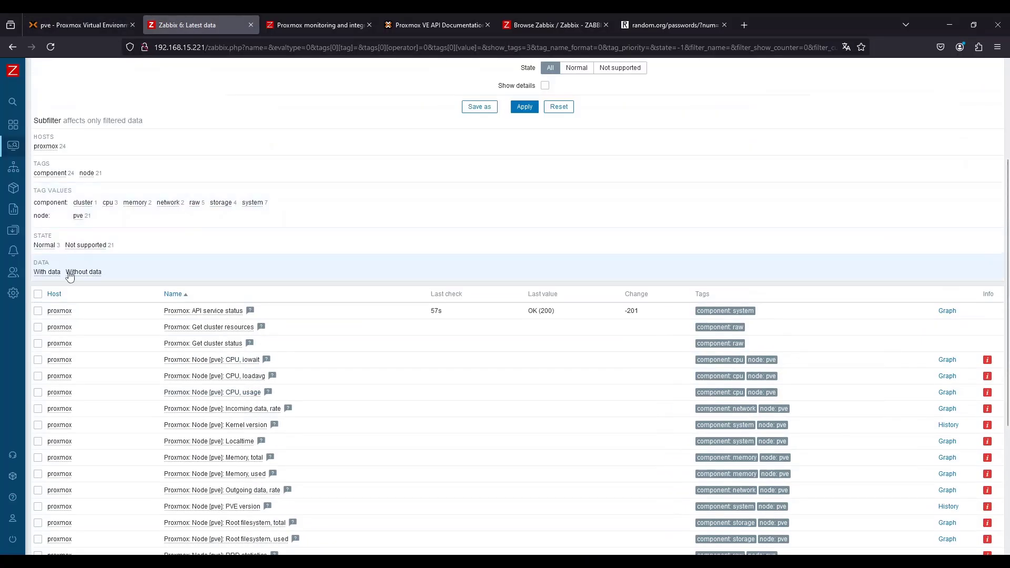
click(38, 311)
scroll(158, 366, down, 4)
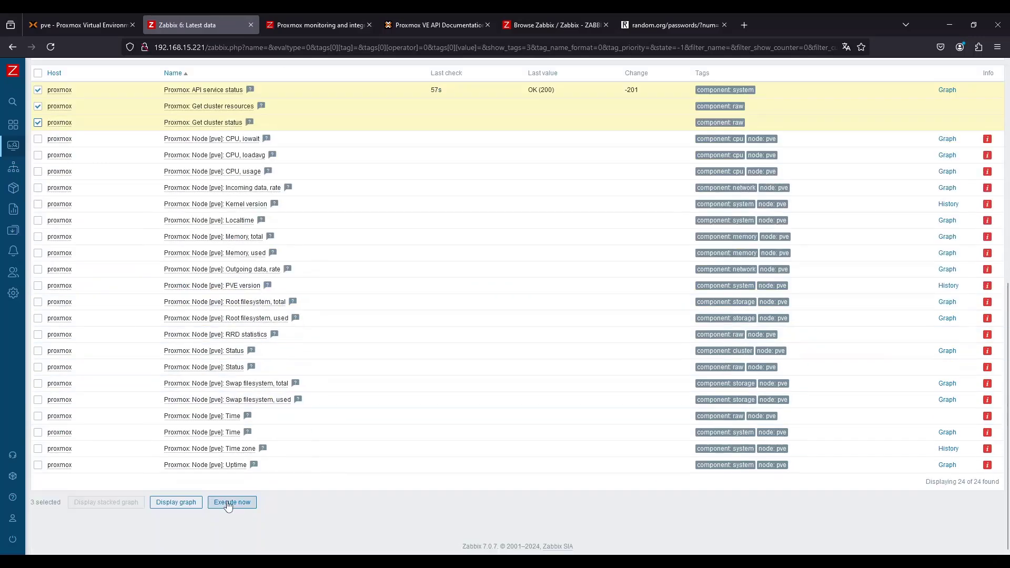
click(230, 513)
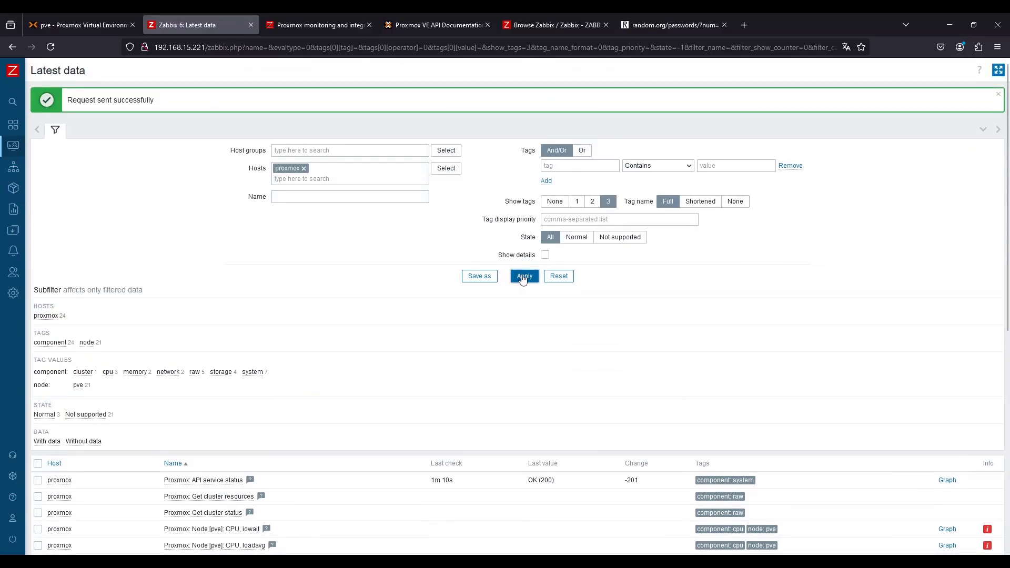
scroll(481, 349, down, 8)
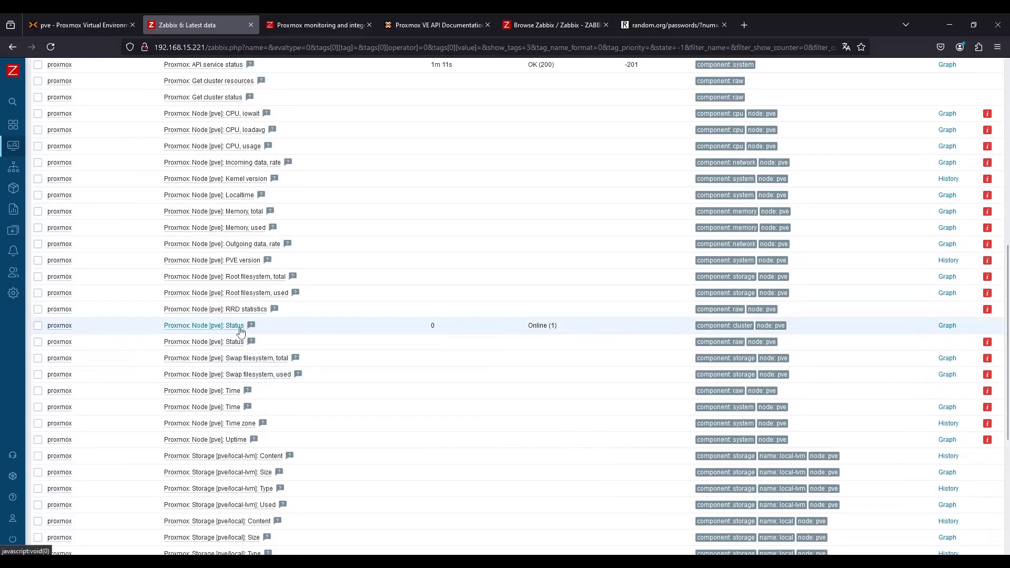
scroll(568, 331, down, 5)
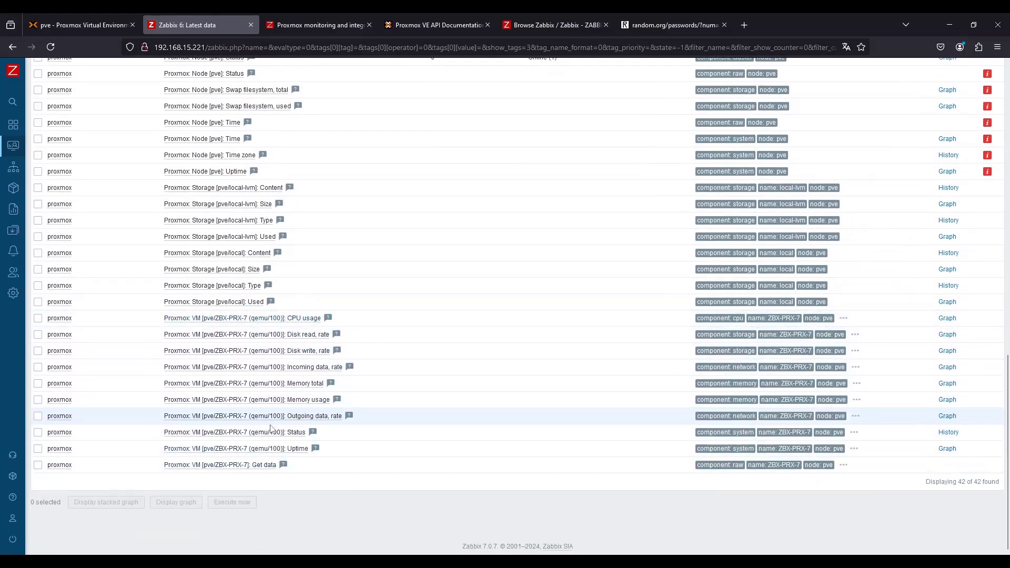
scroll(444, 467, up, 12)
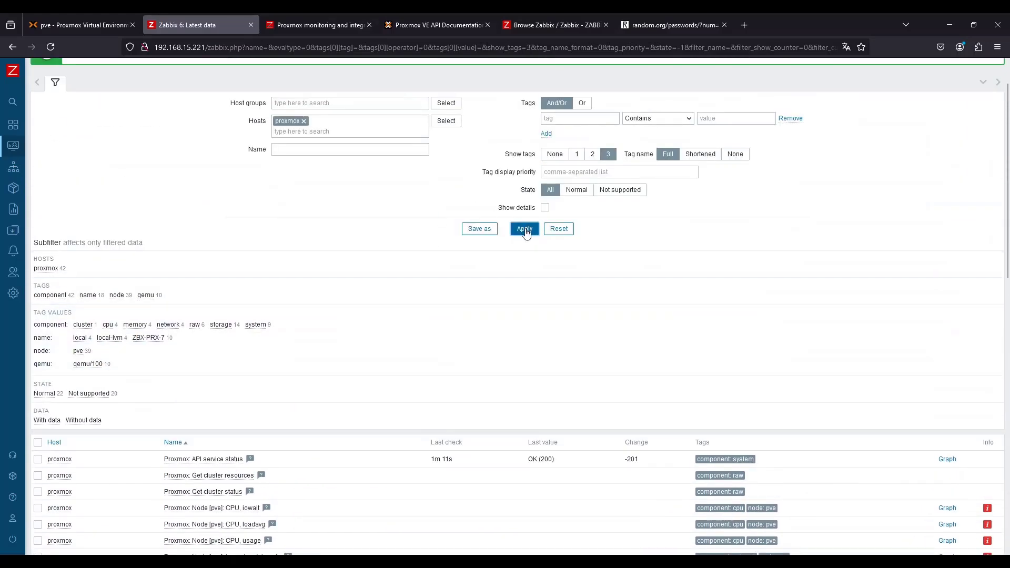
click(525, 230)
Select the three Proxmox API items plus the VM ZBX-PRX-7 Get data item, execute them now, and refresh the list
scroll(49, 329, down, 3)
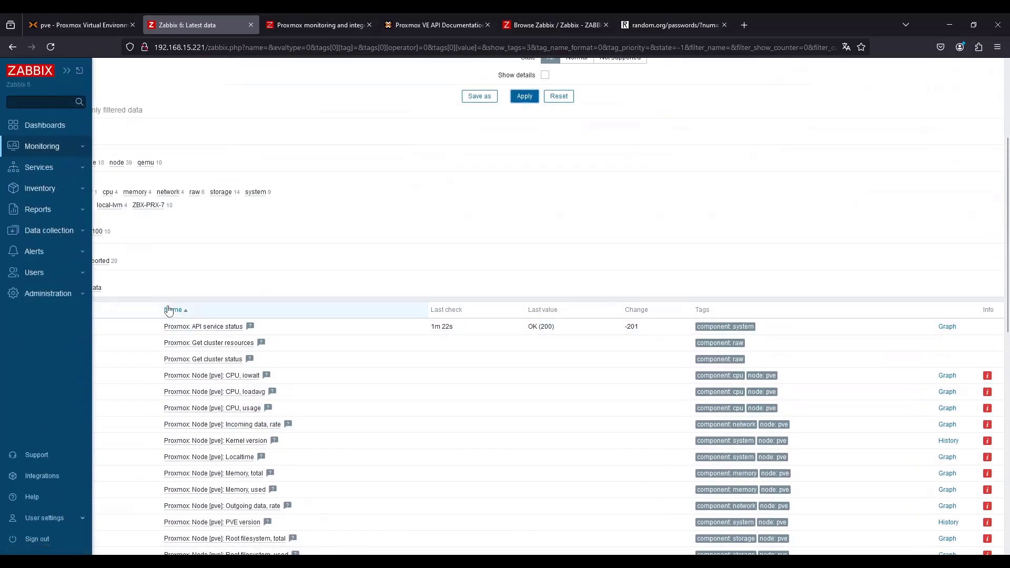
click(38, 327)
click(38, 343)
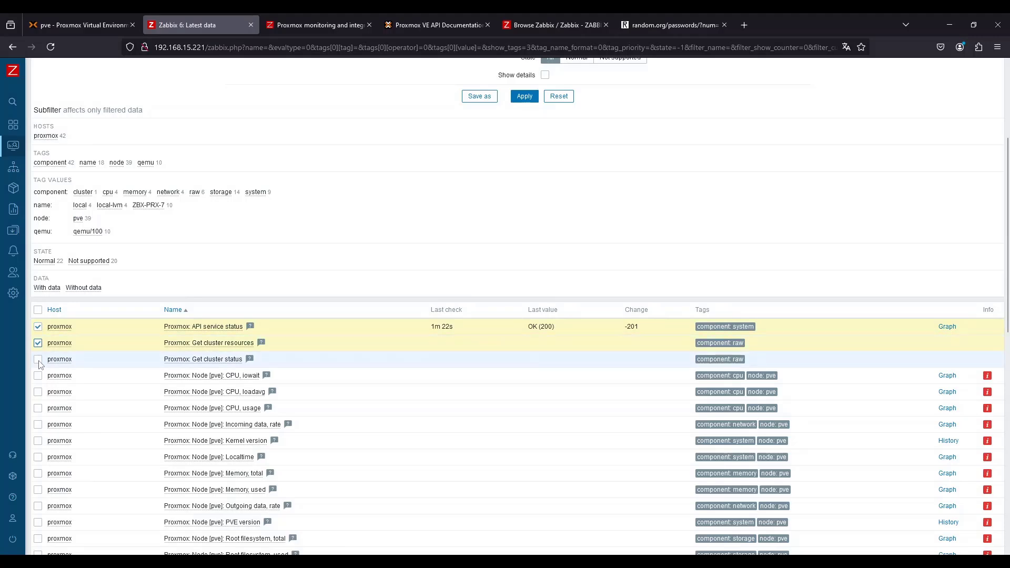
click(38, 359)
scroll(53, 421, down, 10)
click(38, 465)
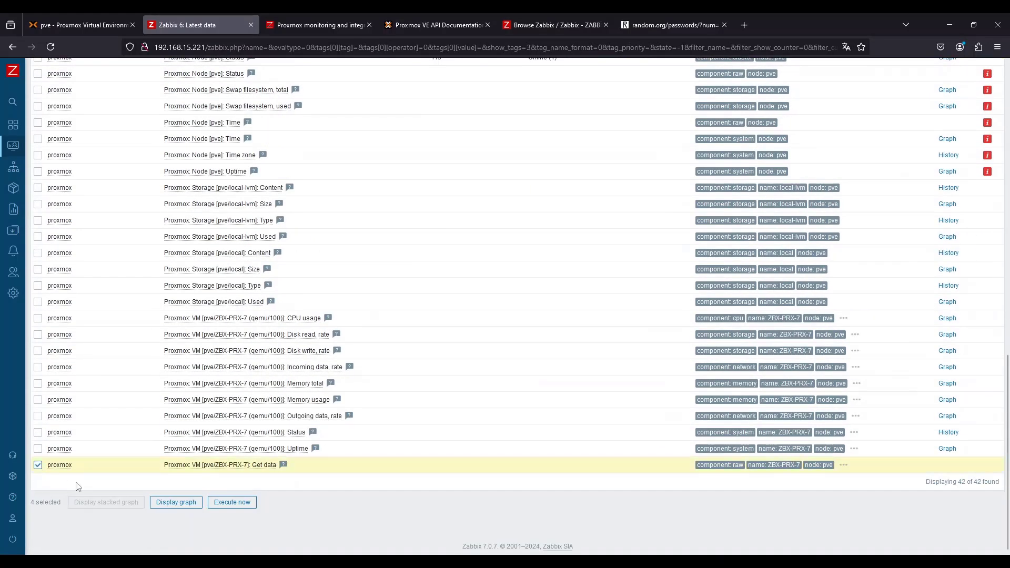
click(232, 502)
scroll(526, 342, up, 8)
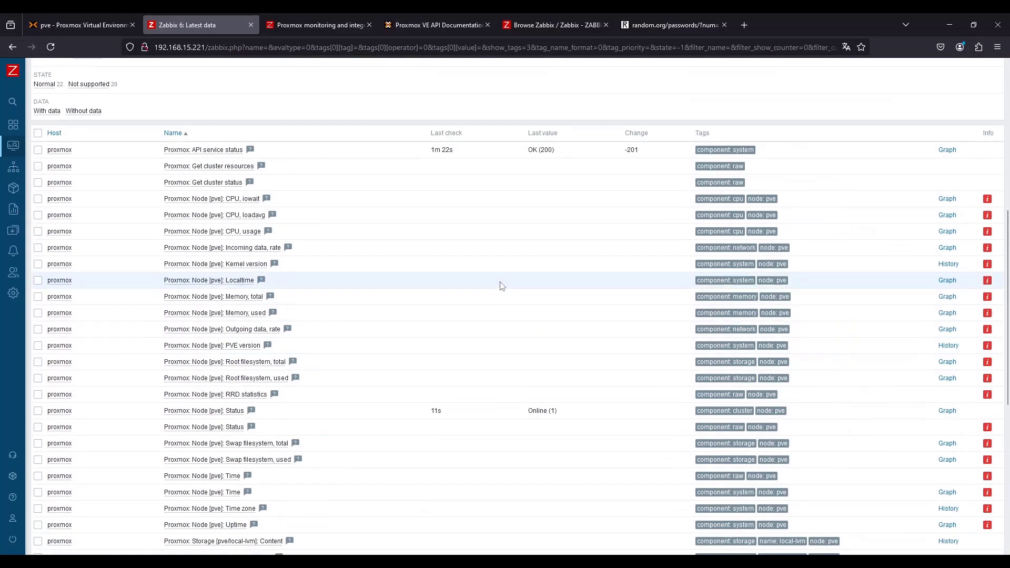
scroll(500, 285, up, 4)
click(524, 95)
scroll(578, 263, up, 1)
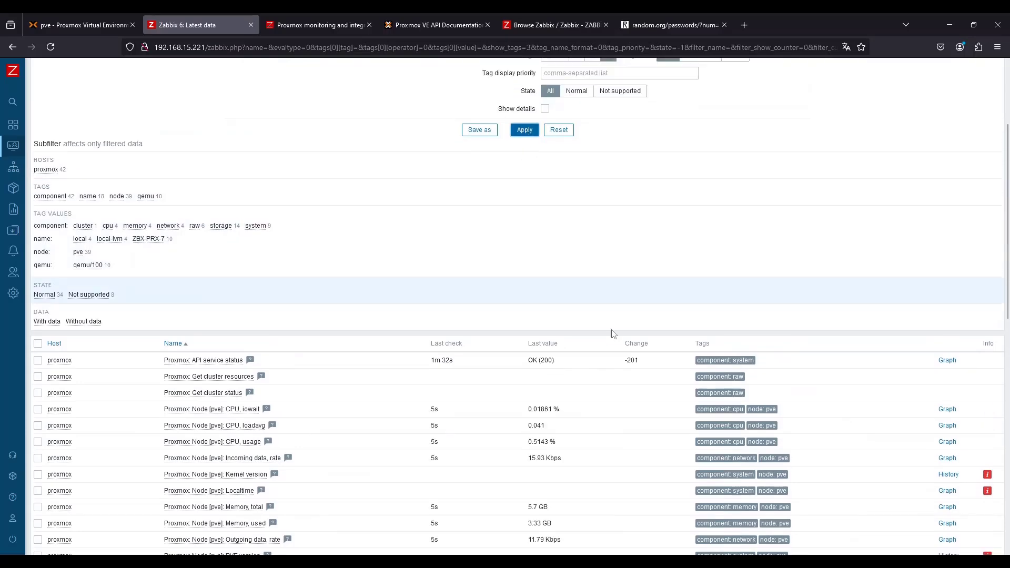
Open and close the error info of the Node [pve]: Uptime item
scroll(612, 334, down, 7)
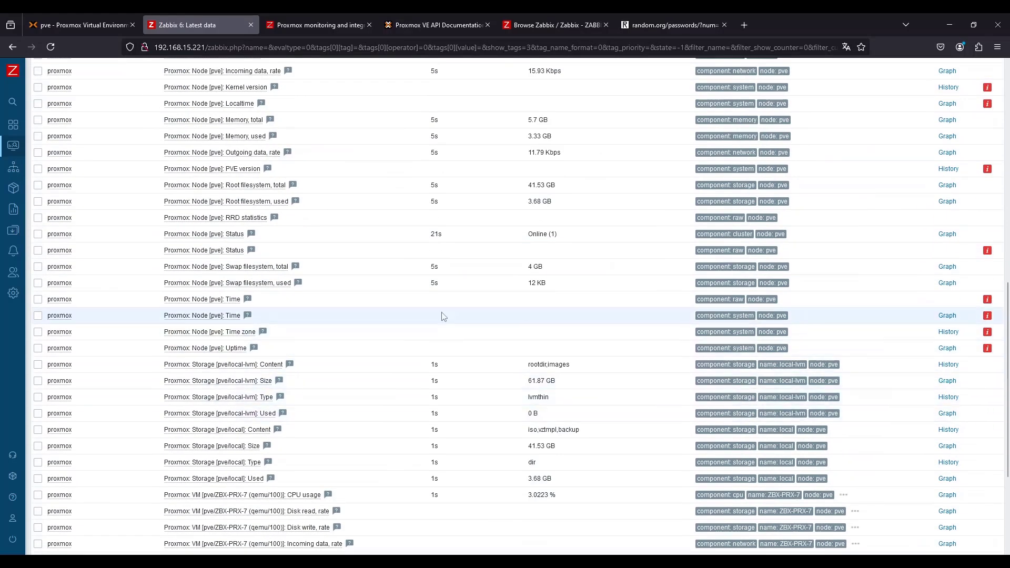
scroll(411, 292, up, 10)
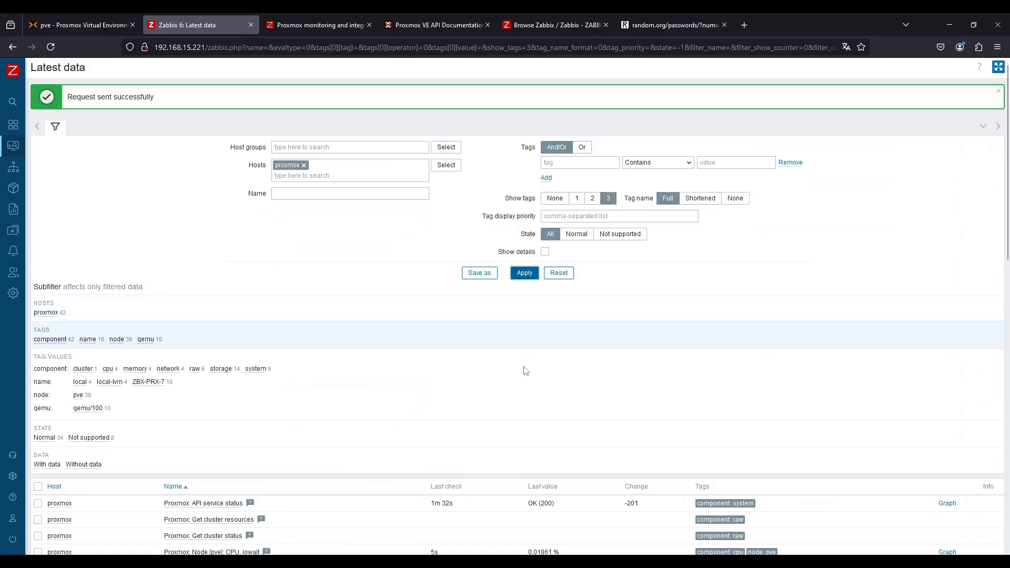
scroll(527, 371, down, 13)
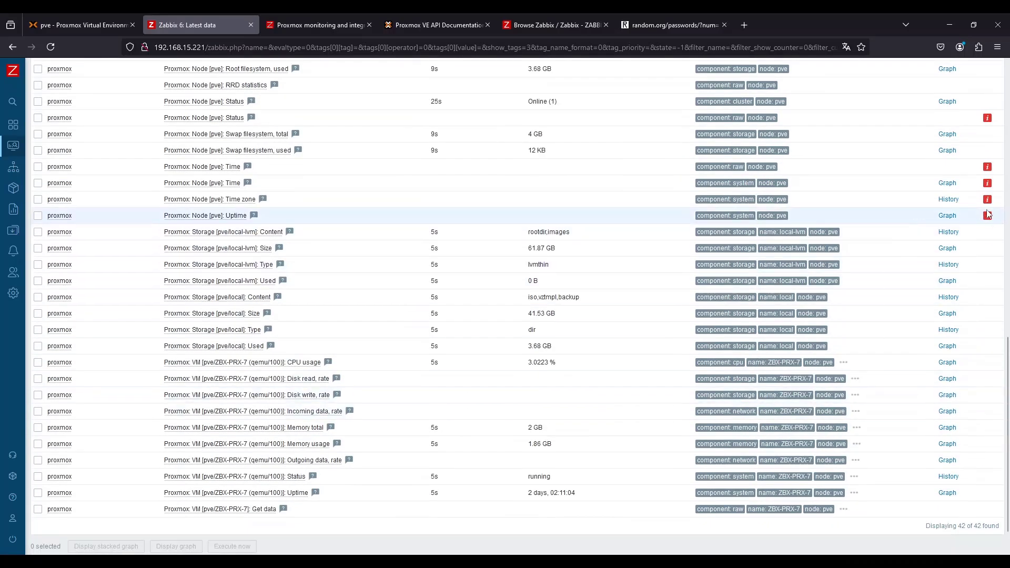
click(987, 215)
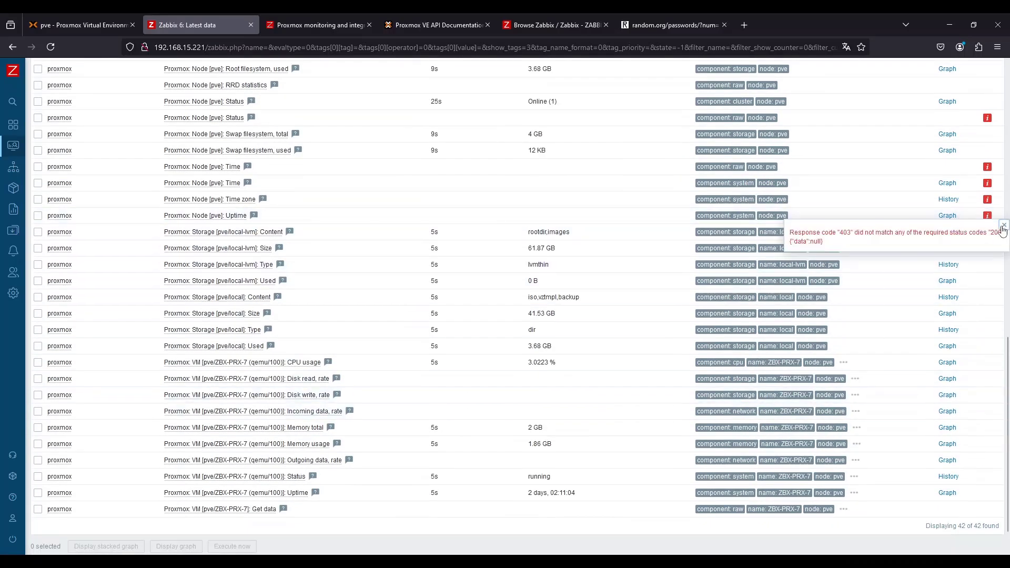
click(1003, 226)
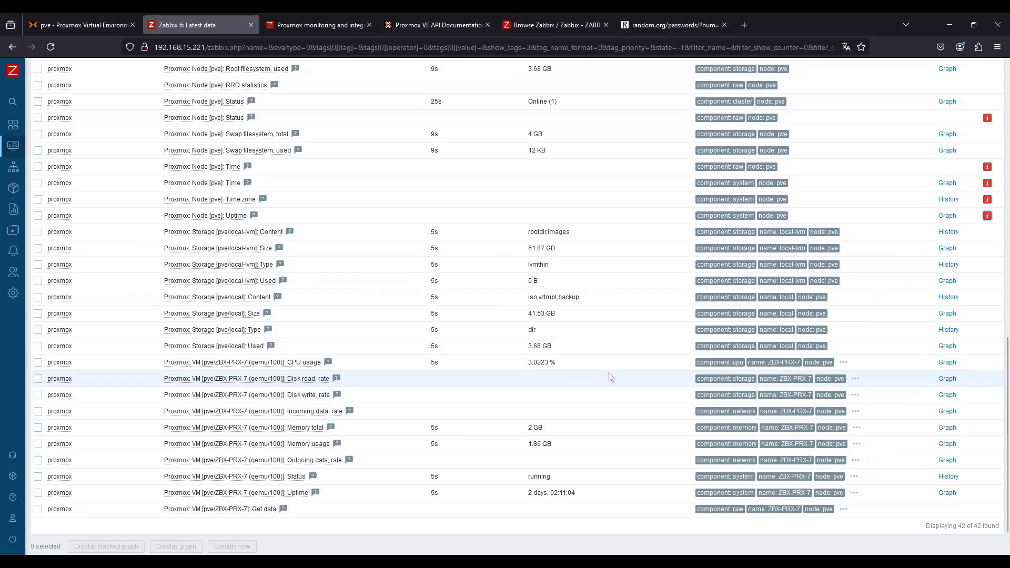
In Proxmox, add a user permission giving zbx-monitor@pve the PVEAuditor role on path /nodes
click(110, 16)
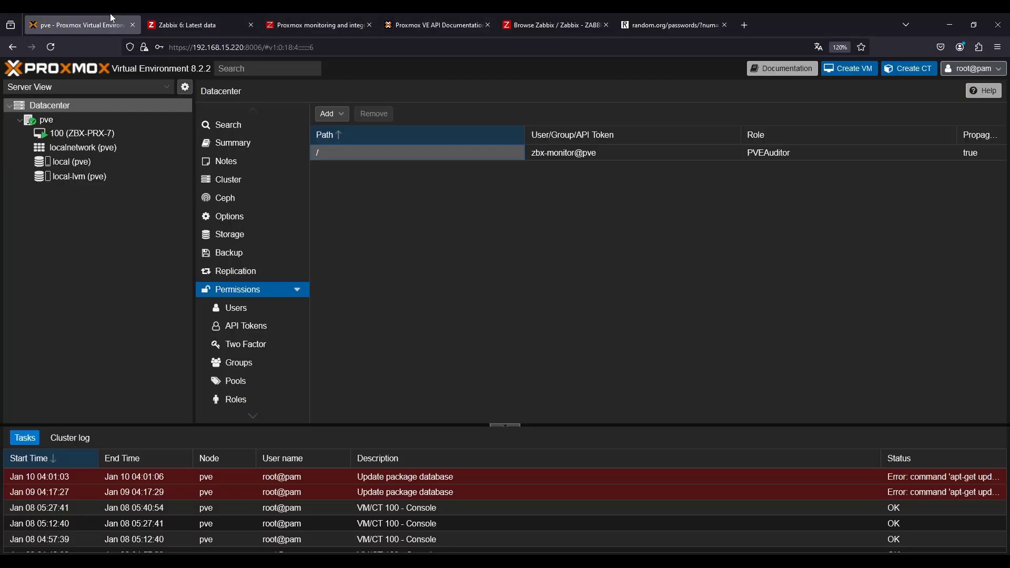
click(328, 114)
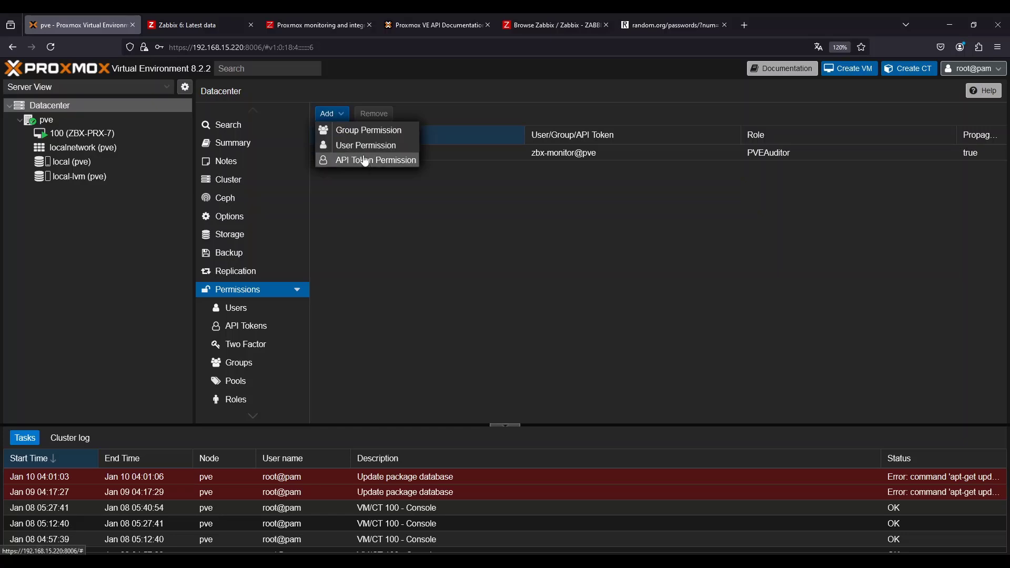
click(371, 147)
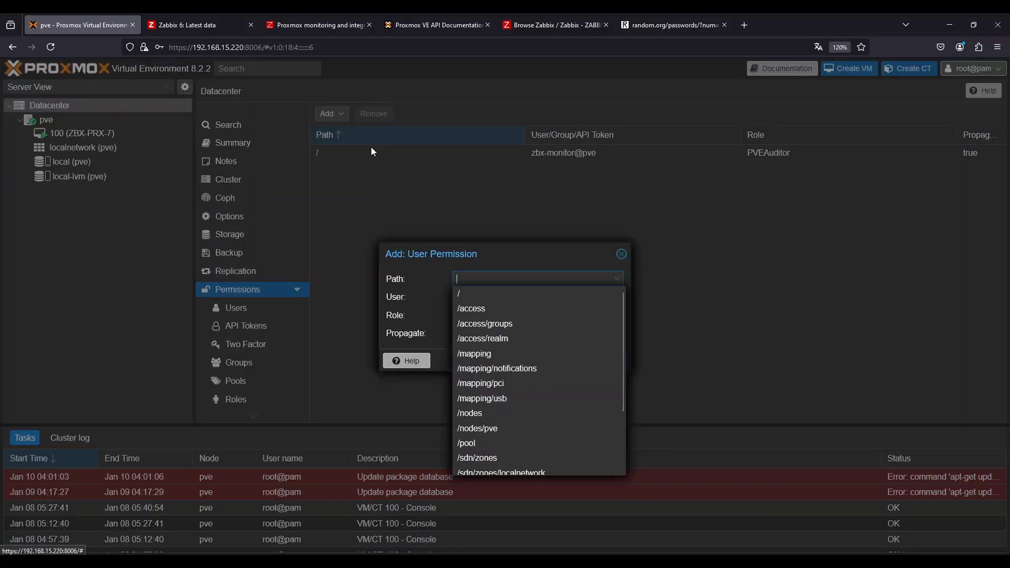
scroll(504, 368, down, 3)
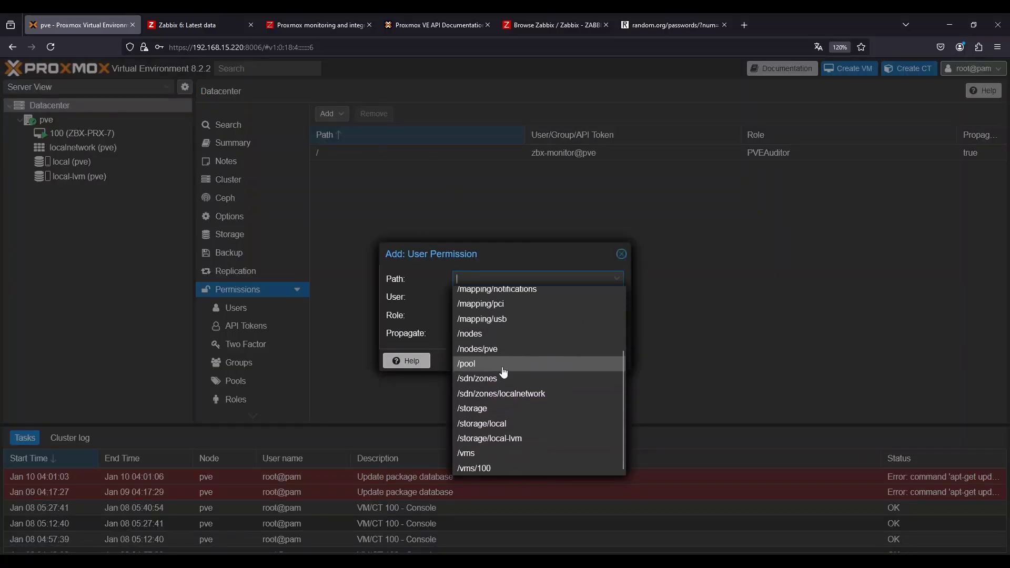
click(489, 336)
click(479, 298)
click(485, 349)
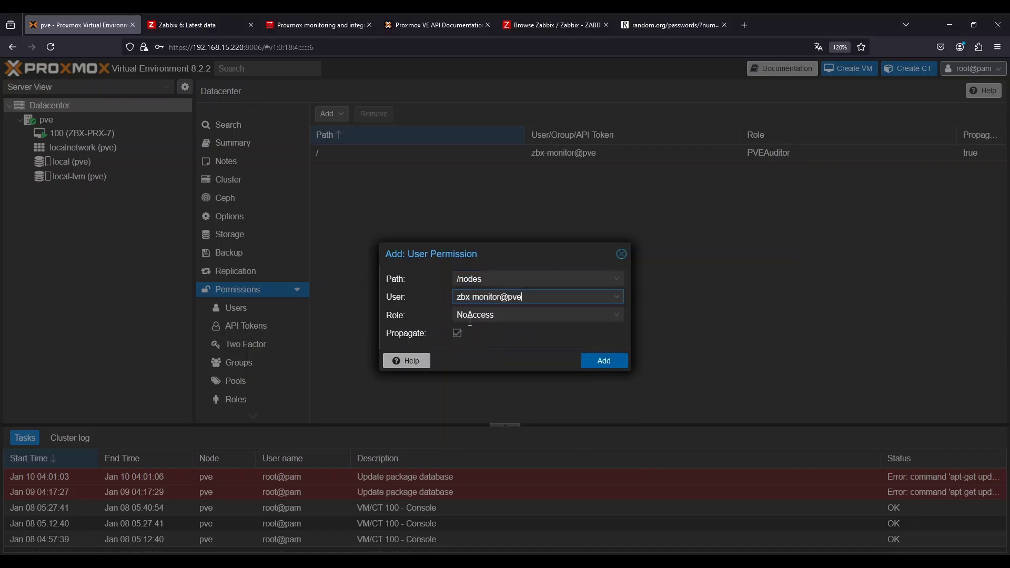
click(474, 315)
scroll(506, 476, down, 4)
click(482, 489)
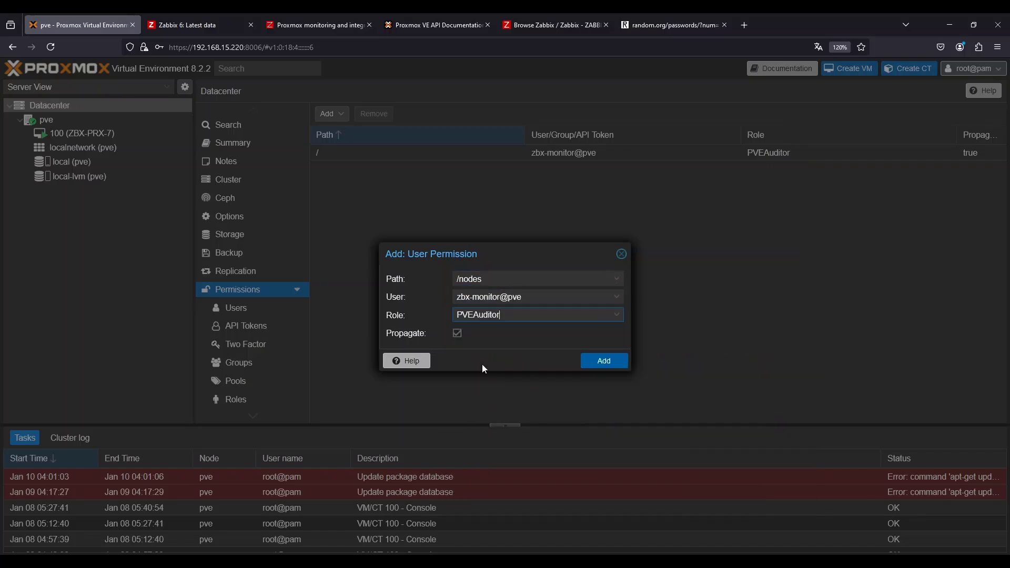
click(596, 360)
Add a user permission giving zbx-monitor@pve the PVEAuditor role on path /storage
click(327, 114)
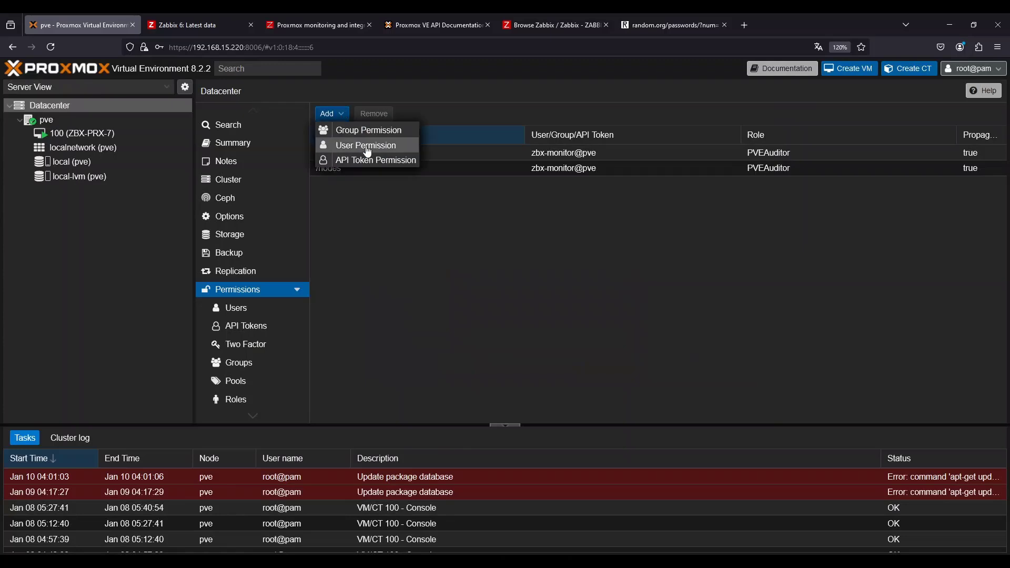
click(368, 148)
scroll(514, 363, down, 2)
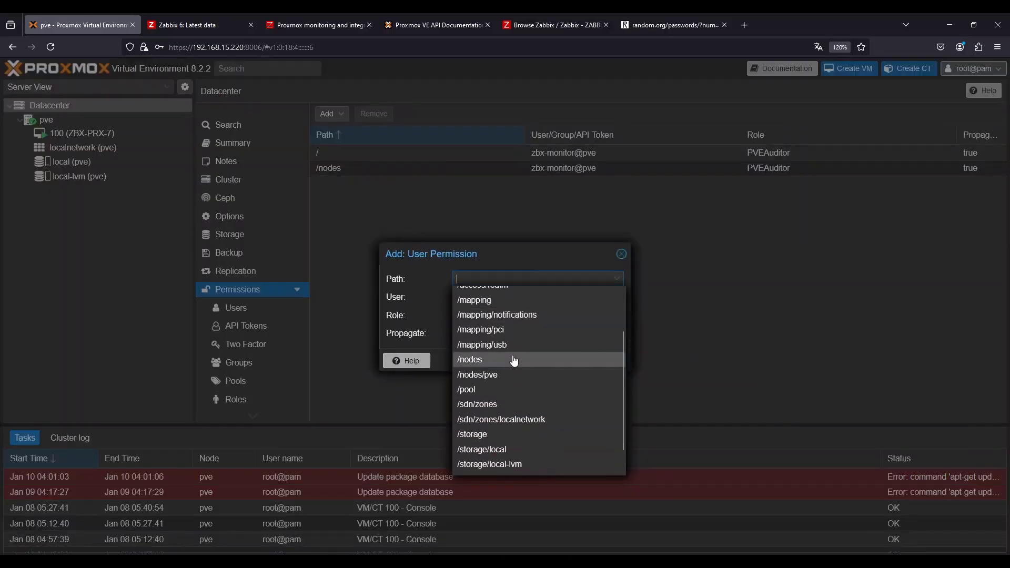
scroll(496, 405, down, 1)
click(496, 409)
click(479, 298)
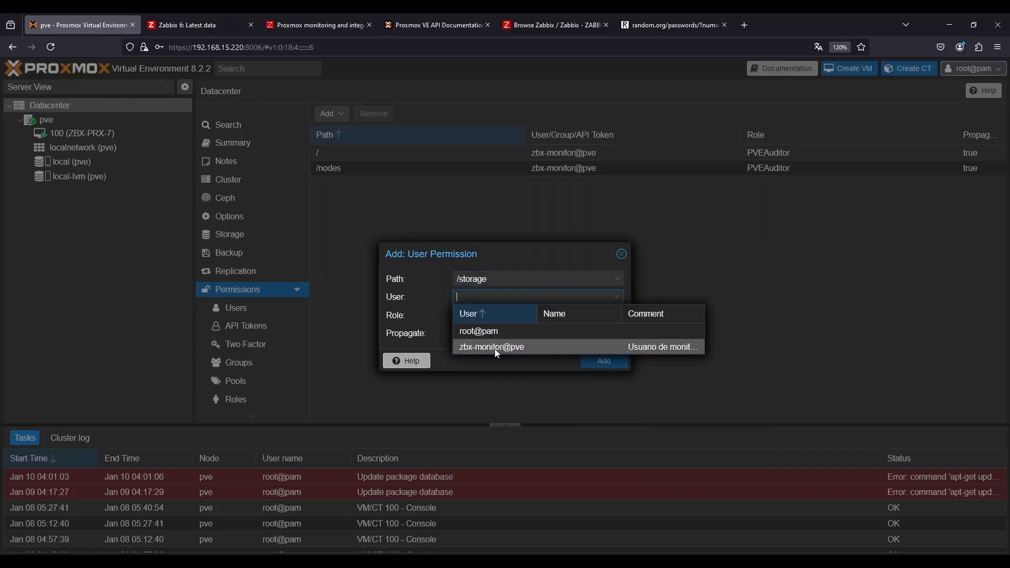
click(495, 346)
click(486, 314)
scroll(492, 431, down, 4)
click(492, 490)
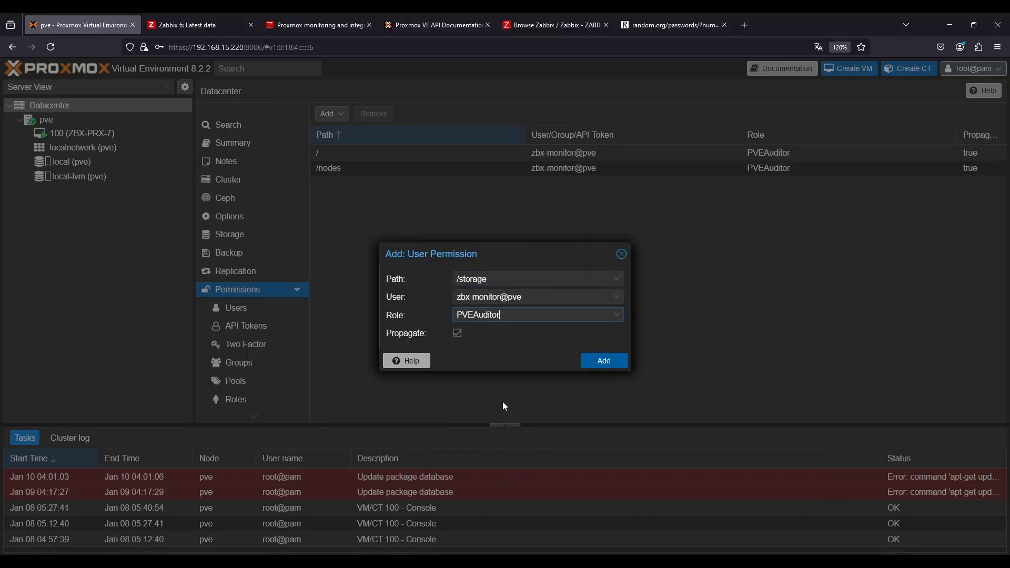
click(609, 363)
Add a user permission giving zbx-monitor@pve the PVEAuditor role on path /vms
click(326, 114)
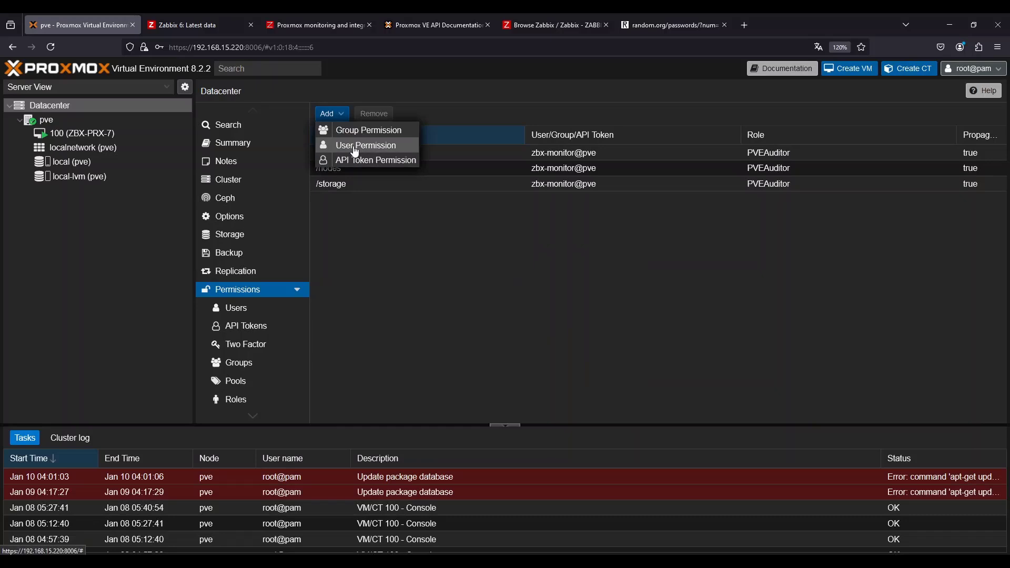
click(364, 144)
click(479, 278)
scroll(497, 350, down, 3)
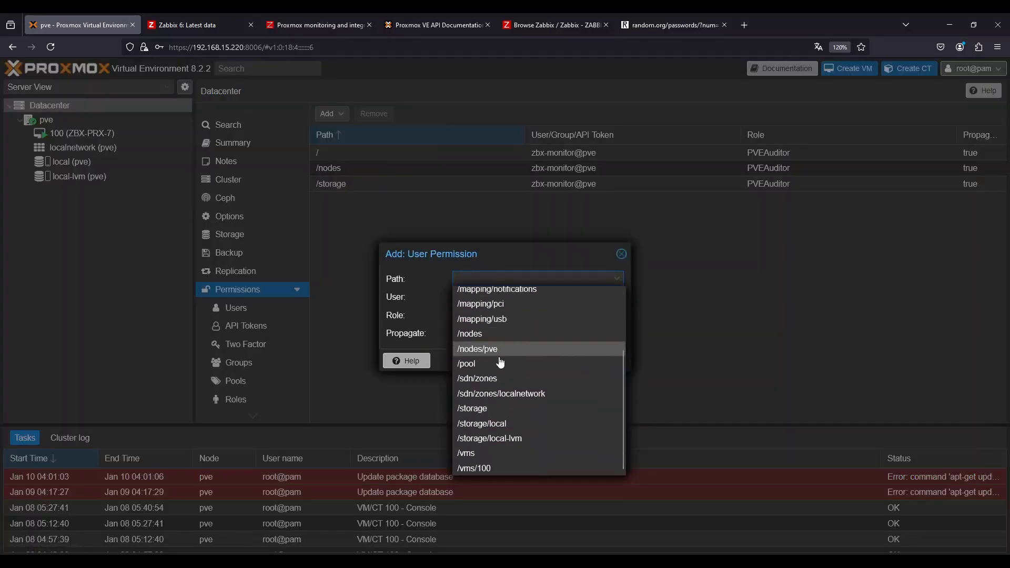
click(484, 455)
click(471, 297)
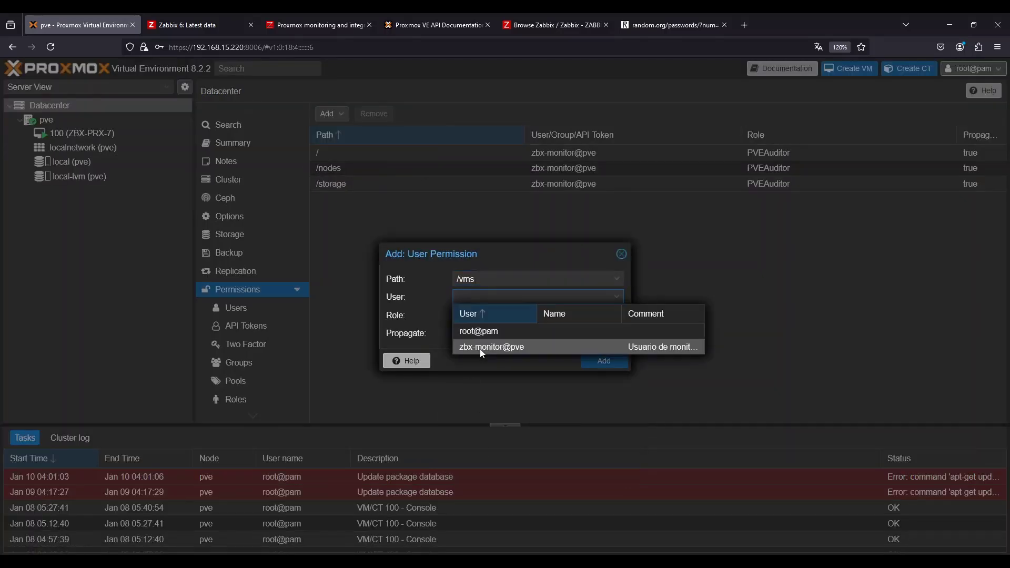
click(480, 348)
click(478, 316)
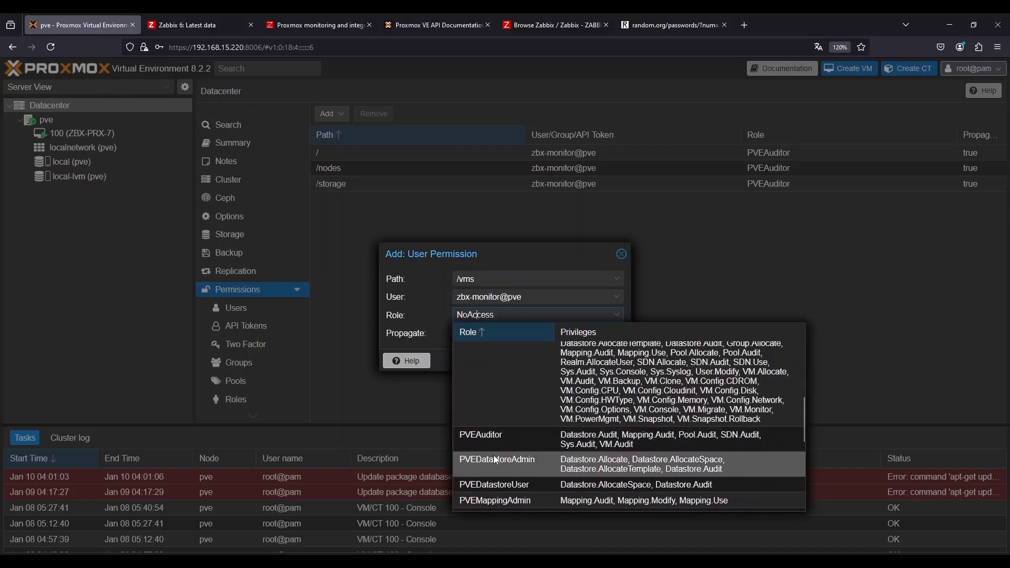
click(493, 393)
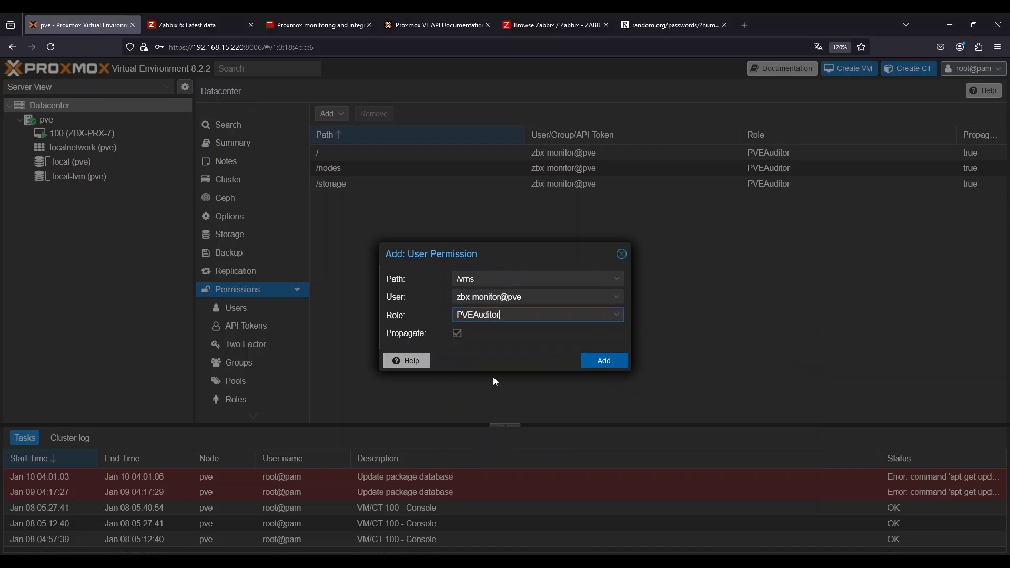
click(591, 361)
Add an API token permission giving the zbx-monitor@pve token the PVEAuditor role on path /
click(328, 113)
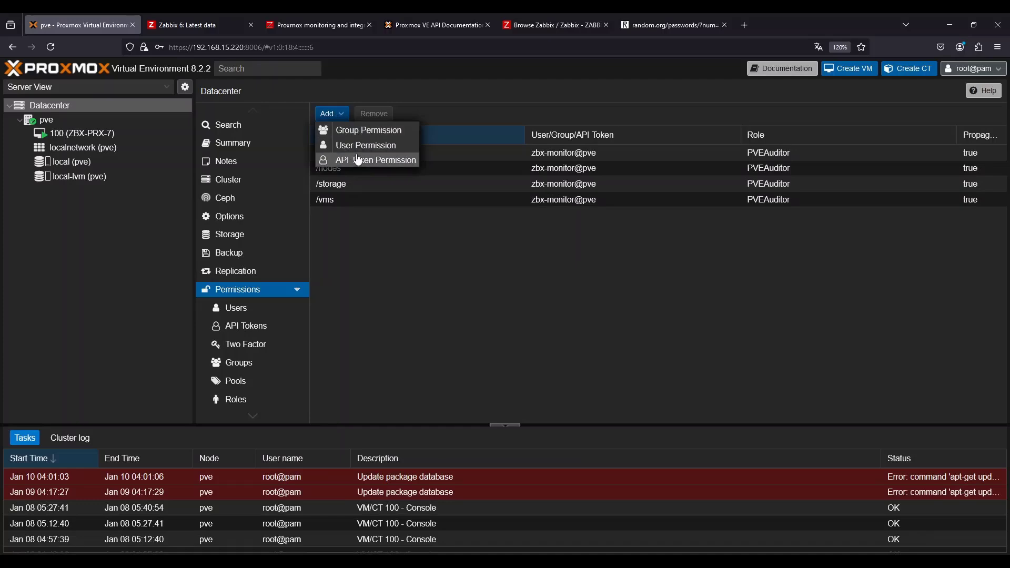
click(356, 160)
click(478, 293)
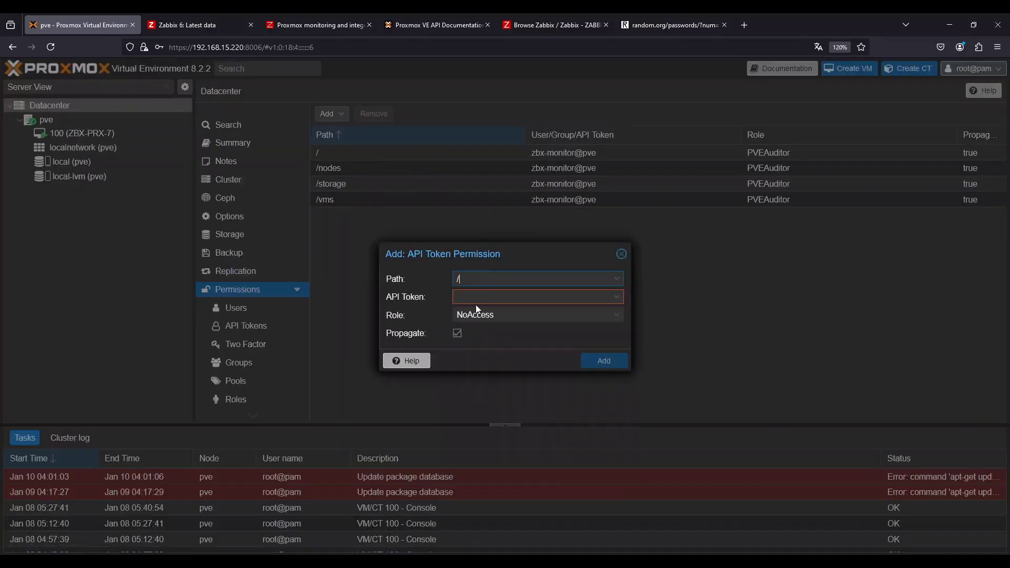
click(477, 297)
click(479, 279)
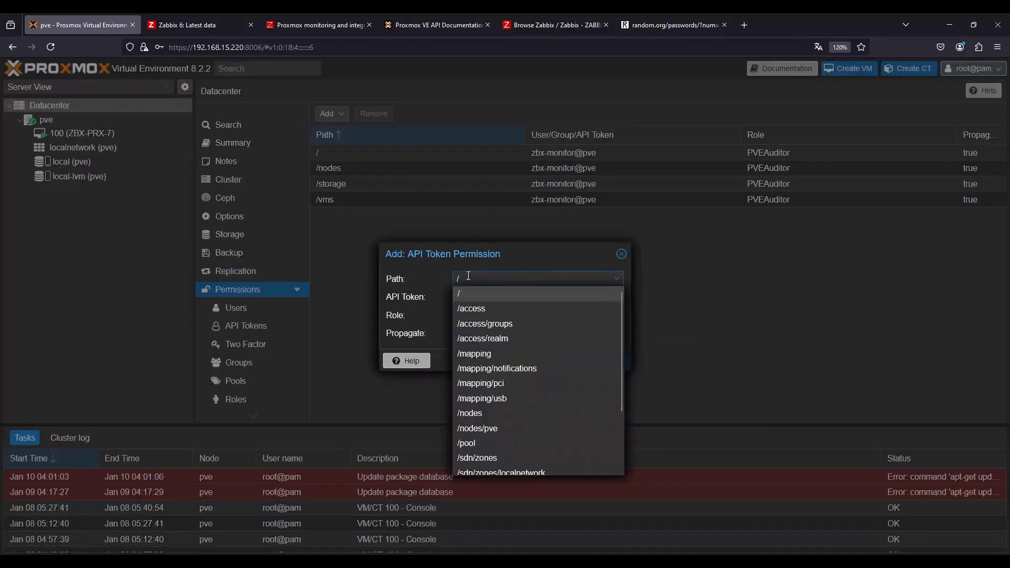
click(469, 278)
click(478, 299)
click(484, 331)
click(482, 314)
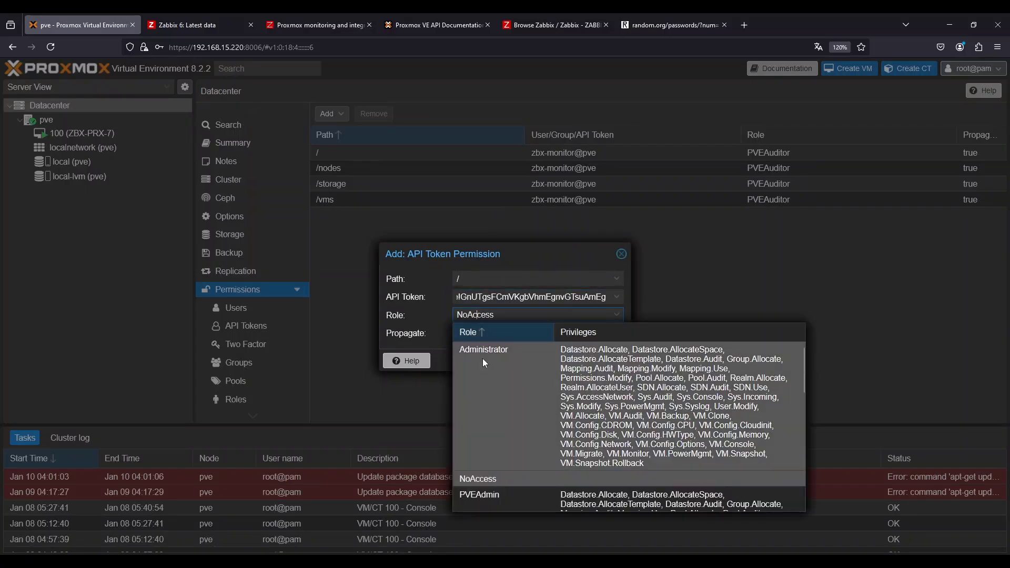
scroll(485, 437, down, 5)
click(490, 486)
click(603, 356)
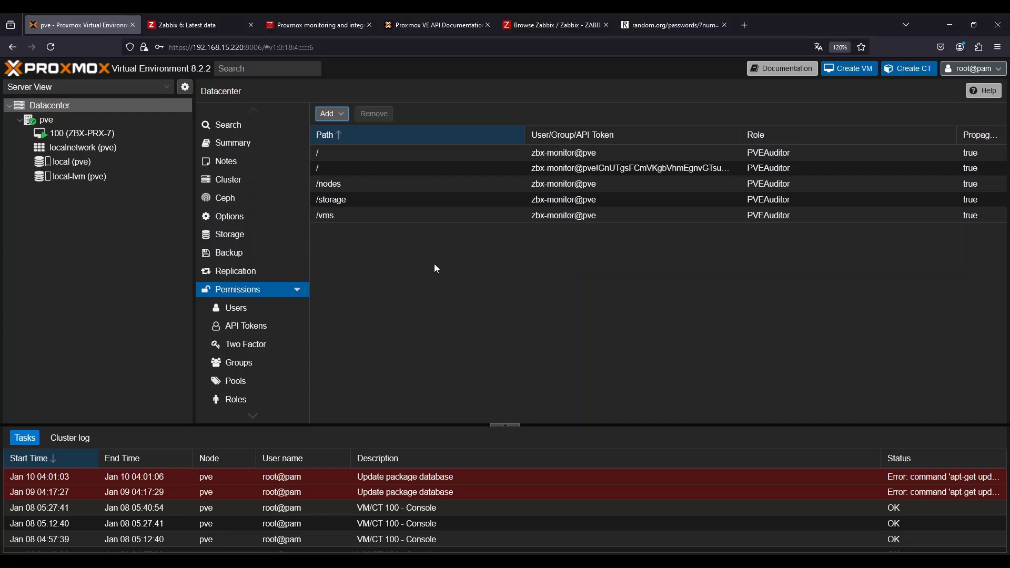
Add an API token permission giving the zbx-monitor@pve token the PVEAuditor role on path /nodes
click(328, 114)
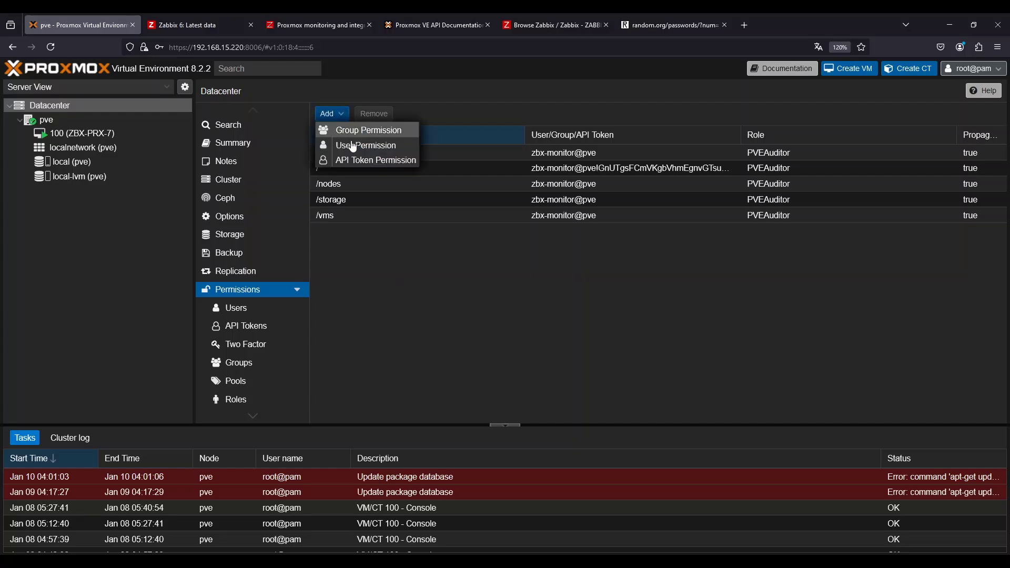
click(352, 160)
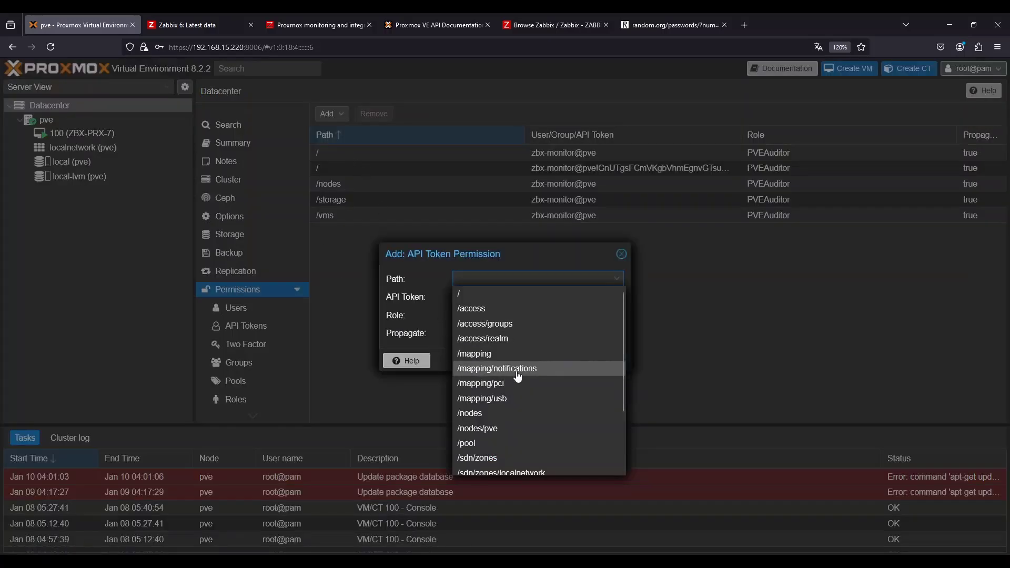
scroll(493, 380, down, 2)
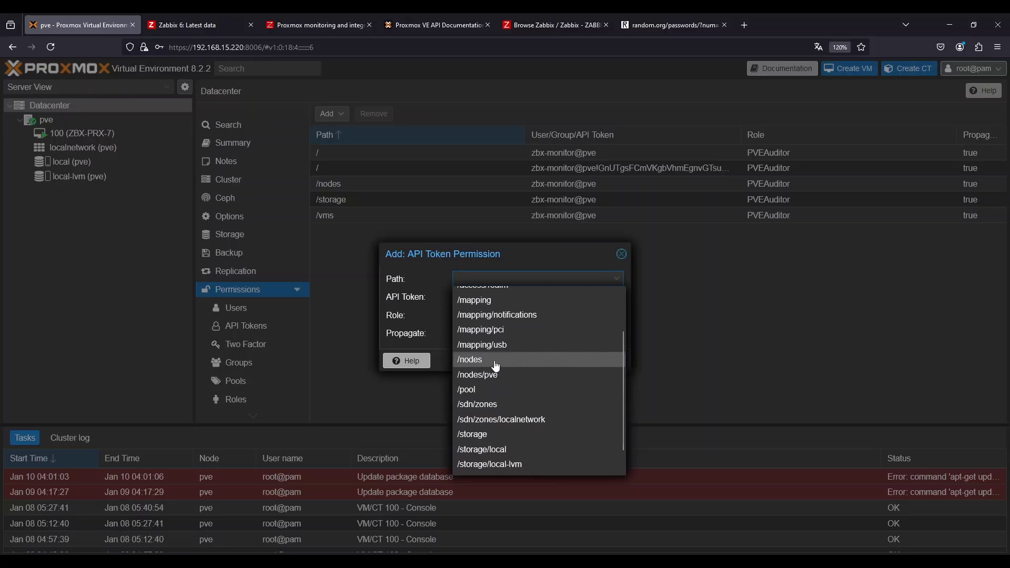
click(495, 360)
click(505, 296)
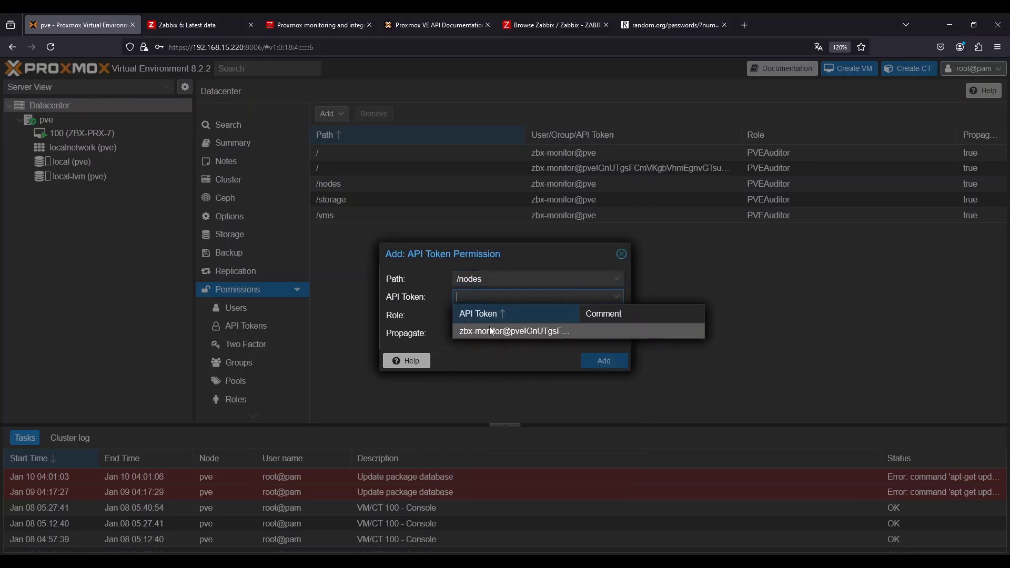
click(472, 330)
click(476, 314)
scroll(480, 446, down, 3)
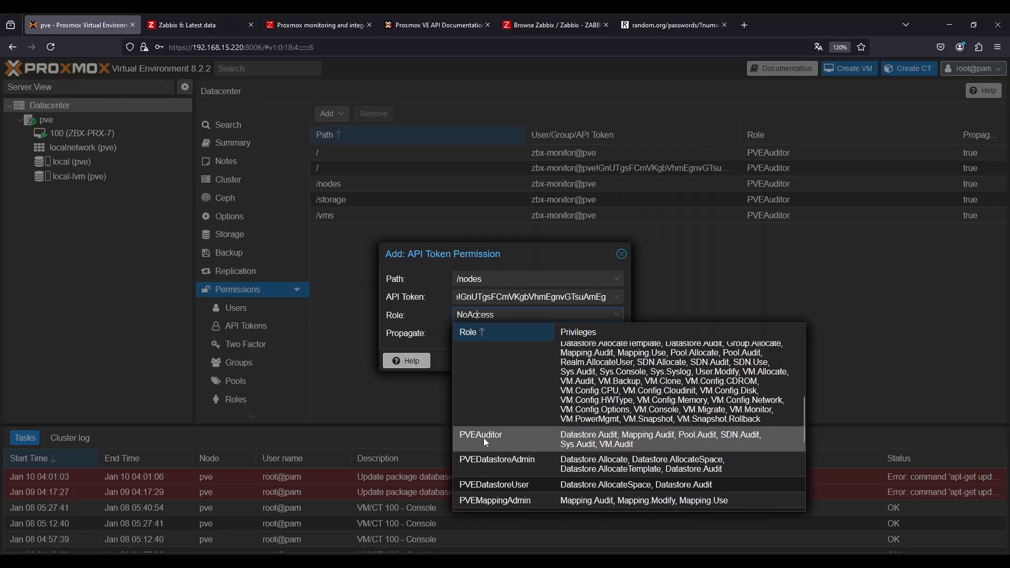
click(485, 434)
click(605, 362)
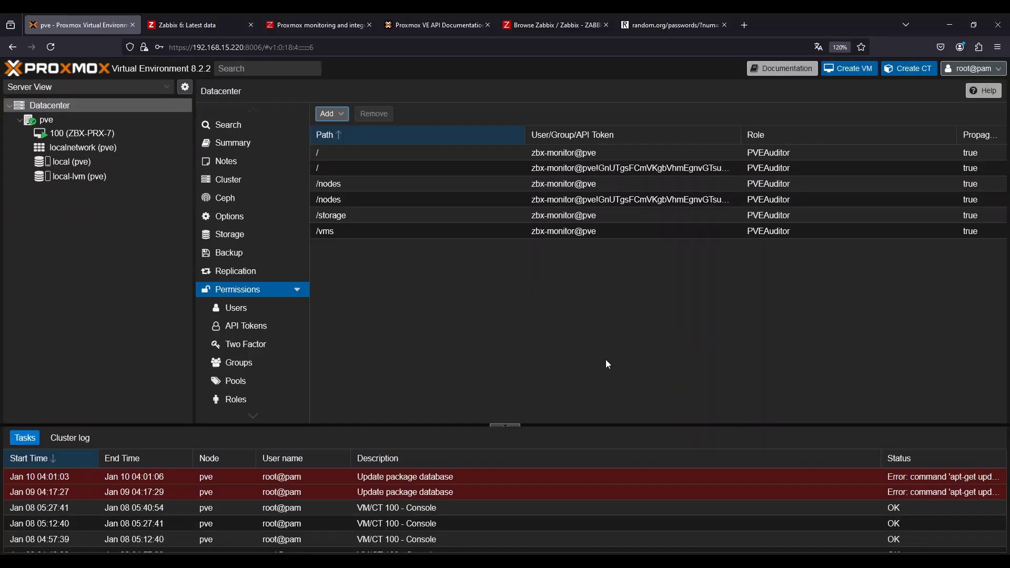
Add an API token permission giving the zbx-monitor@pve token the PVEAuditor role on path /storage
click(342, 118)
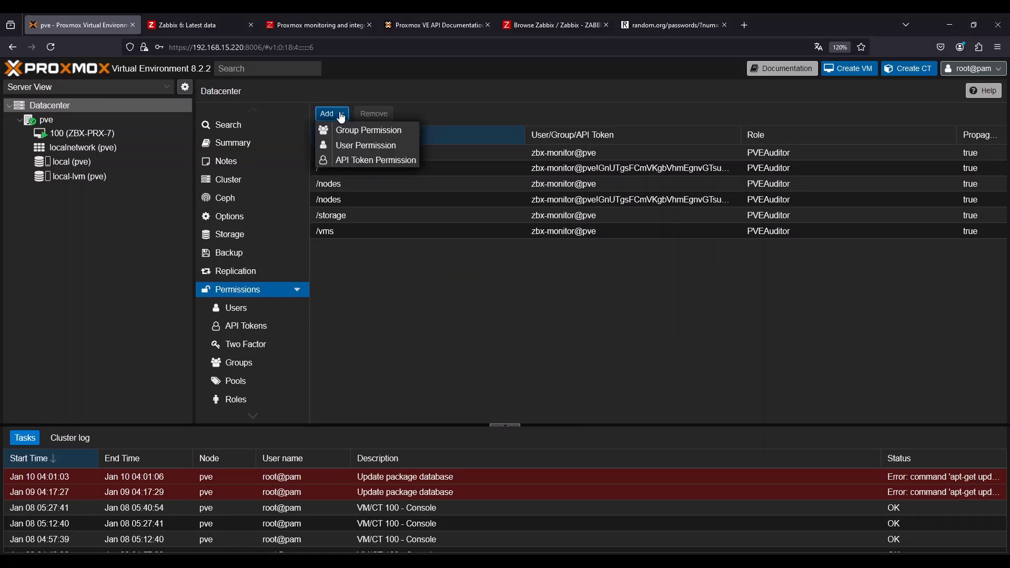
click(357, 165)
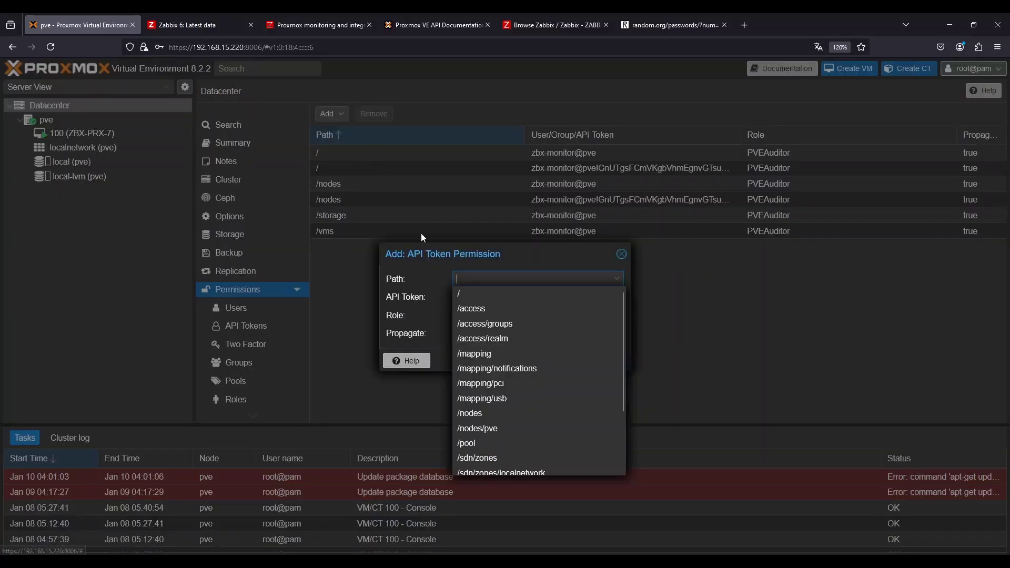
scroll(521, 379, down, 4)
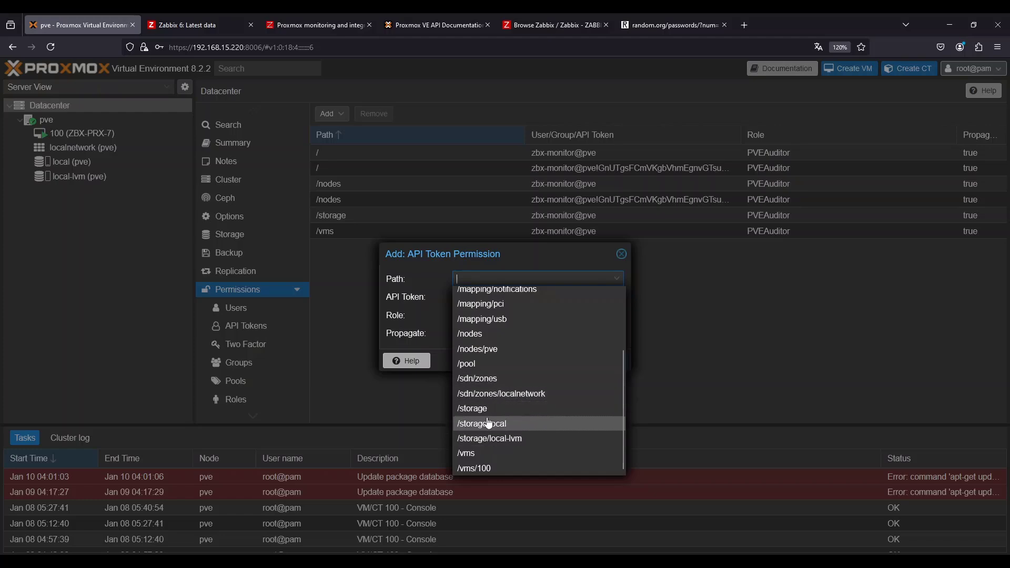
click(505, 408)
click(472, 297)
click(481, 329)
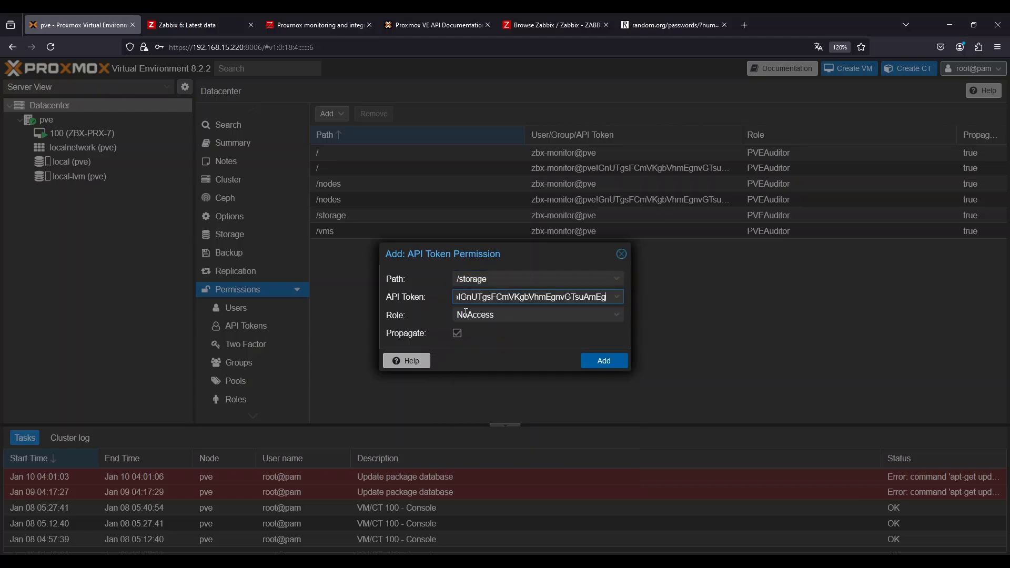
click(468, 315)
scroll(488, 463, down, 5)
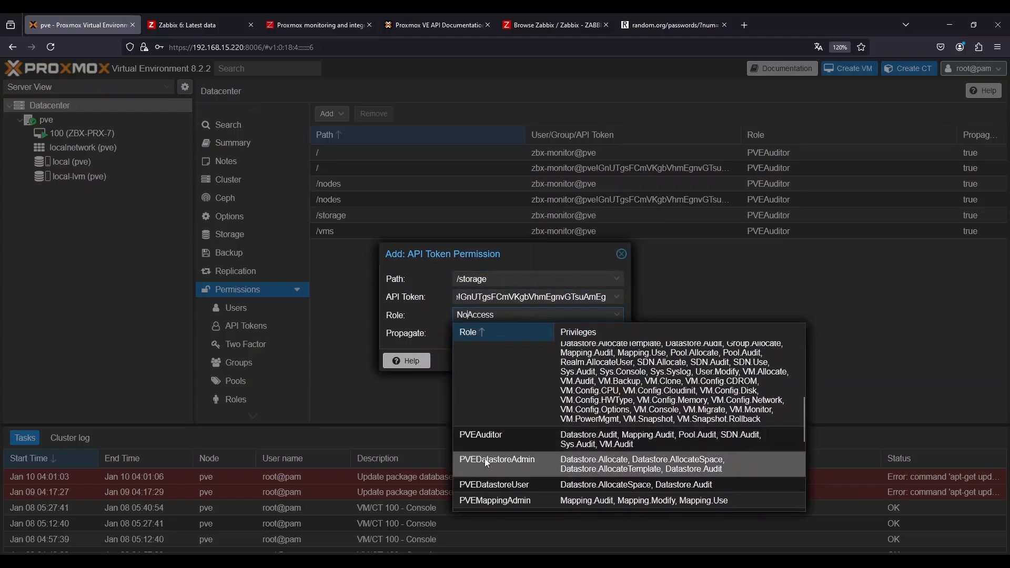
click(488, 436)
click(603, 360)
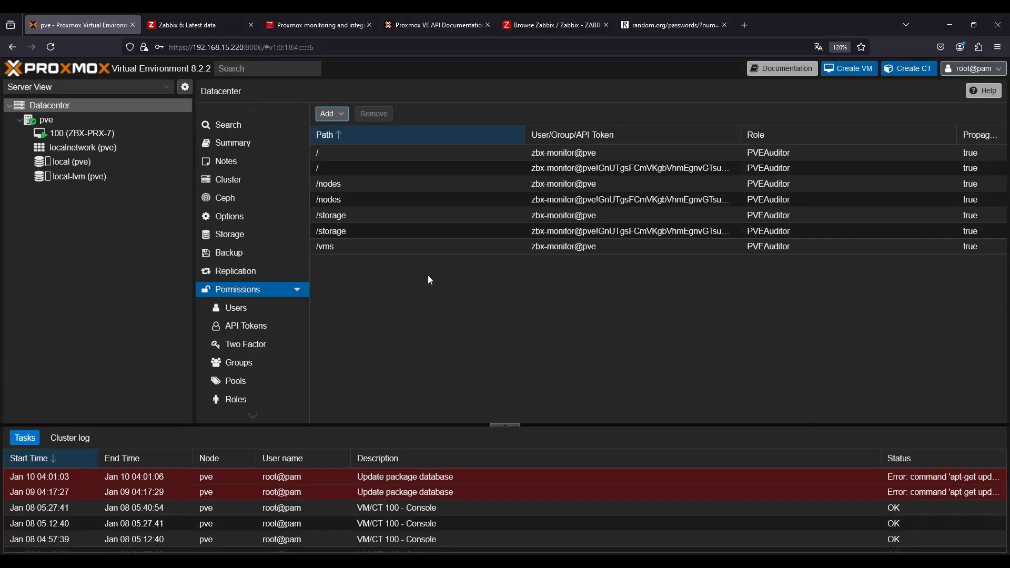
Add an API token permission giving the zbx-monitor@pve token the PVEAuditor role on path /vms
click(326, 114)
click(347, 161)
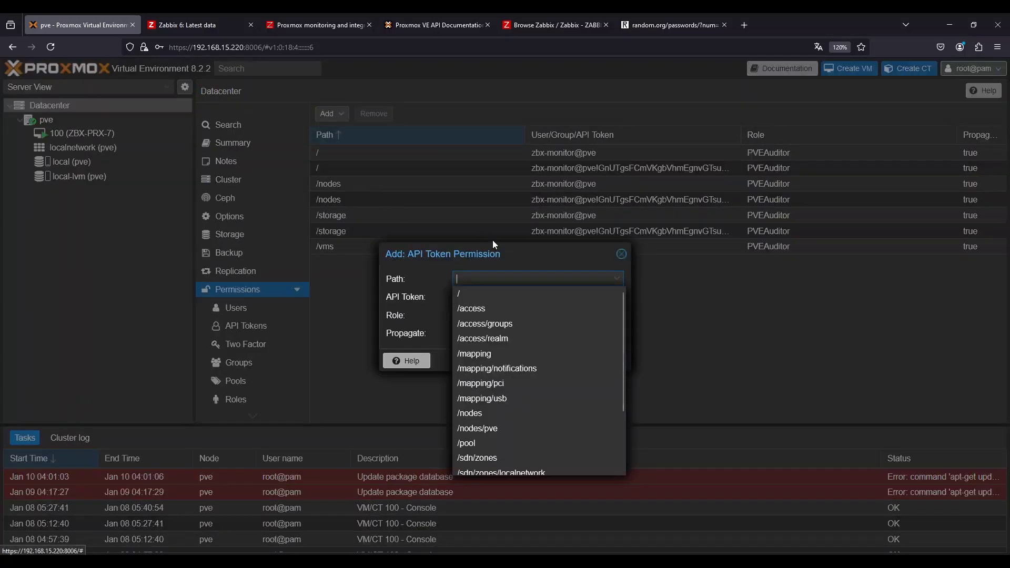
scroll(476, 337, down, 3)
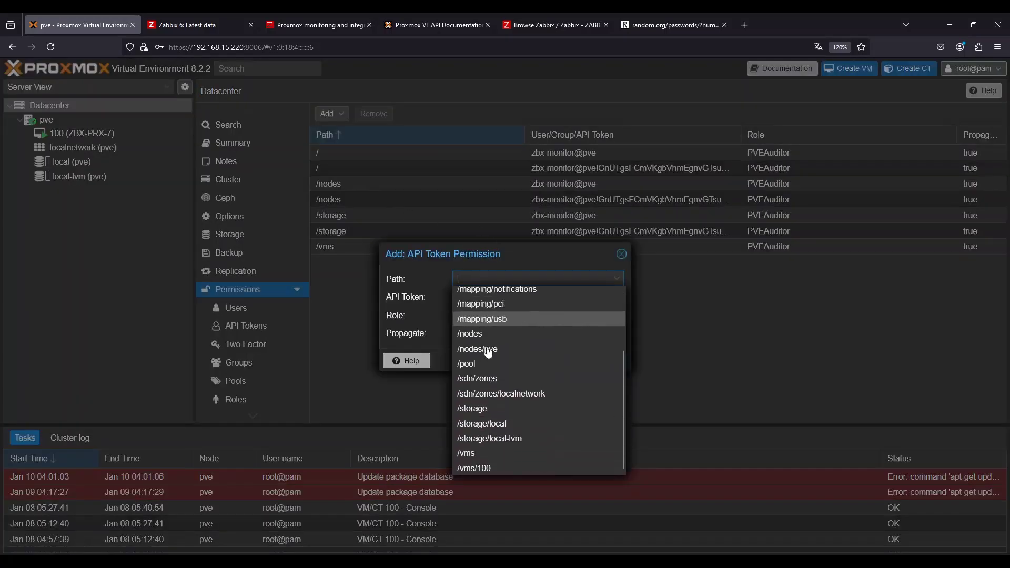
click(479, 453)
click(526, 297)
click(464, 333)
click(466, 315)
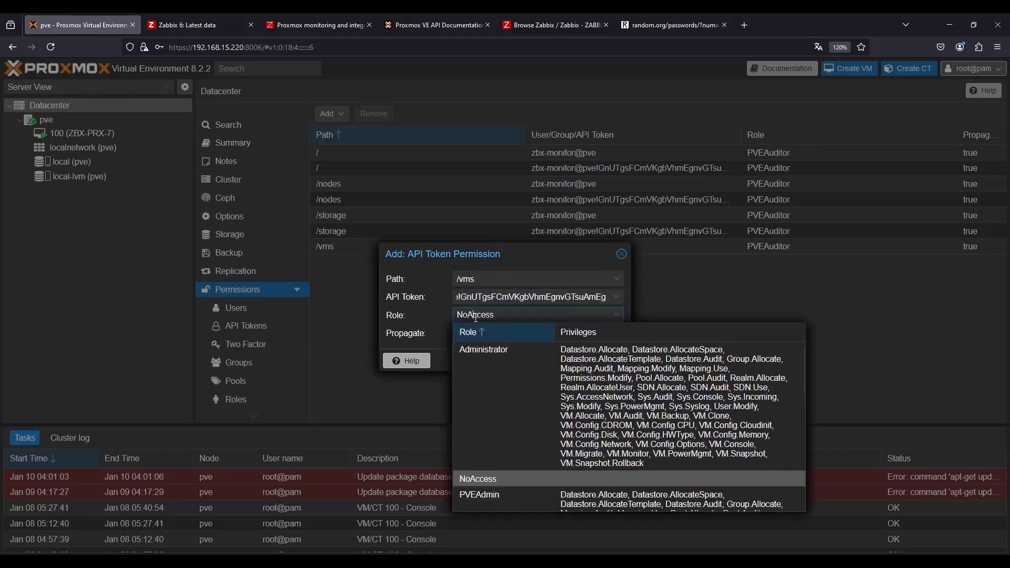
scroll(491, 475, down, 1)
click(491, 472)
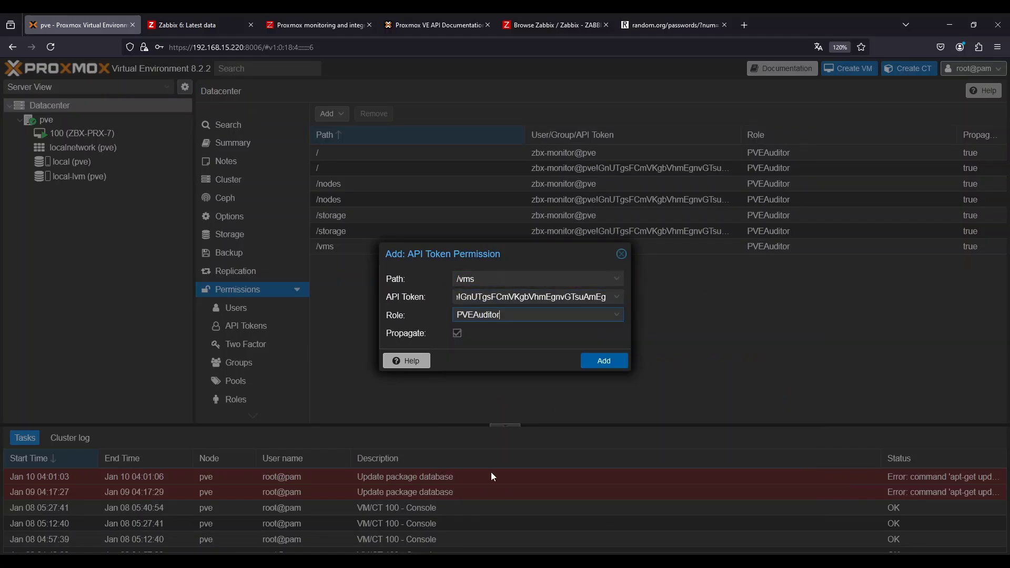
click(600, 361)
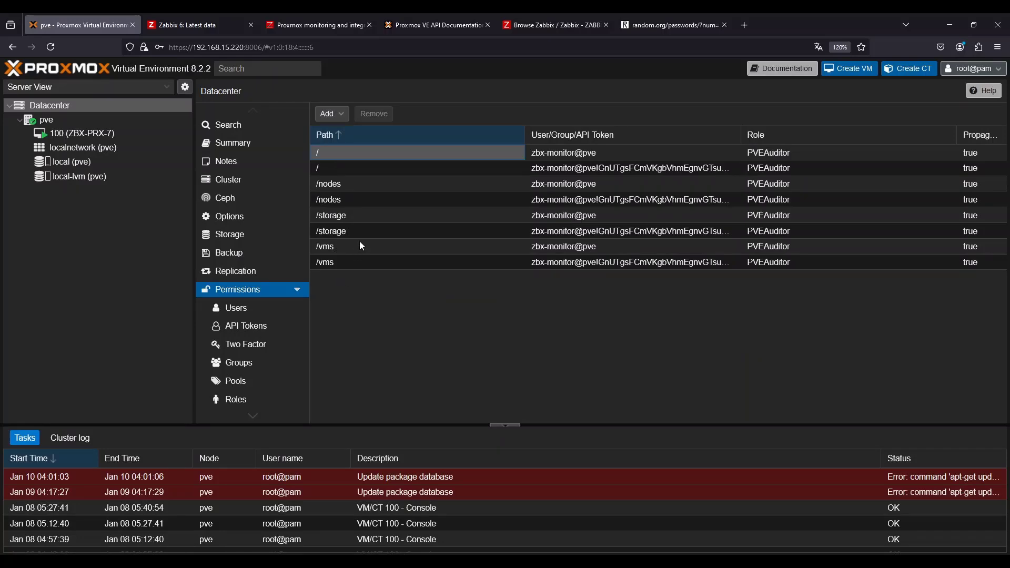
Review the required user and token access levels in the Proxmox VE by HTTP template setup documentation
click(335, 15)
scroll(275, 356, up, 10)
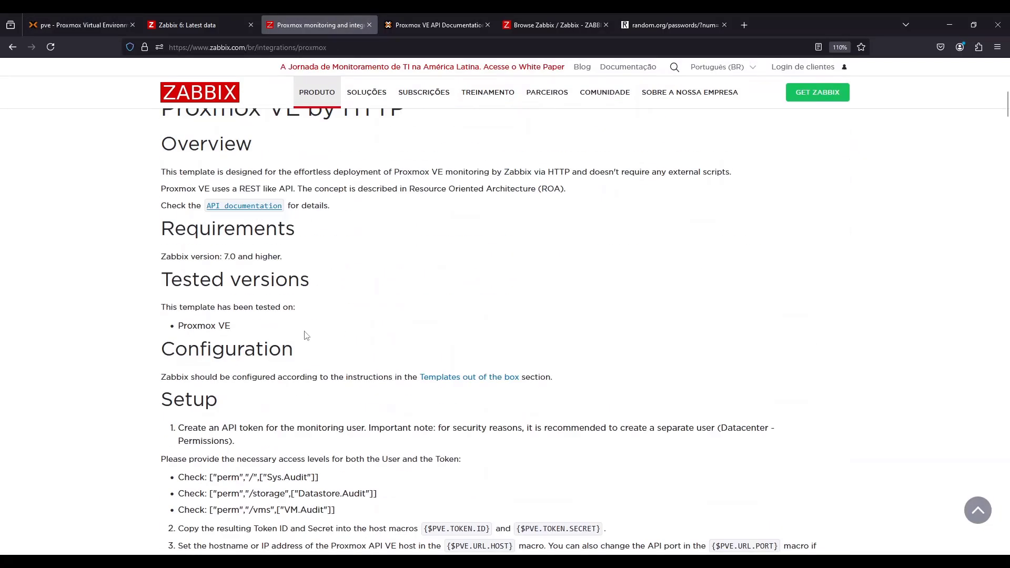
scroll(367, 487, down, 2)
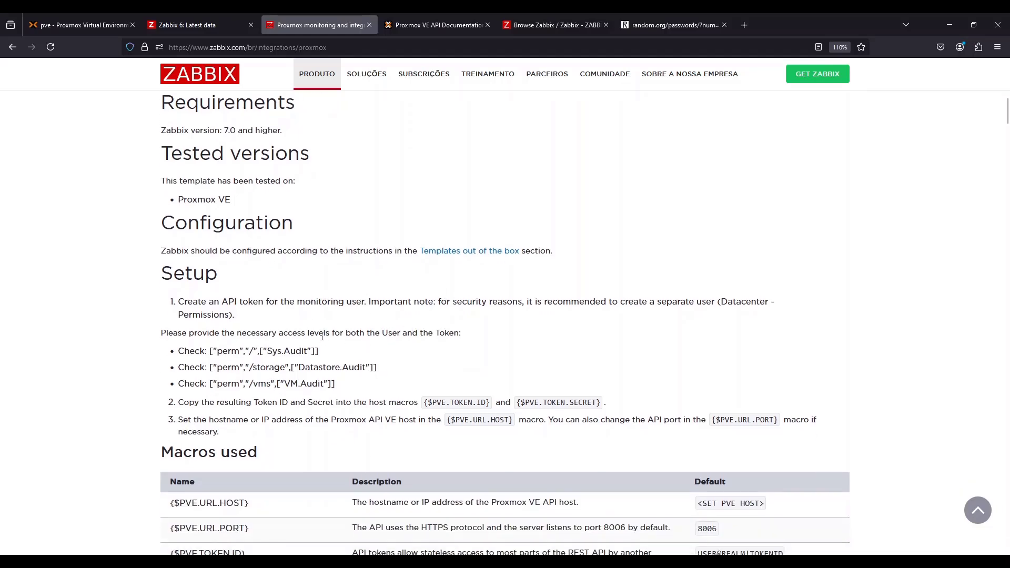
drag(203, 332, 291, 337)
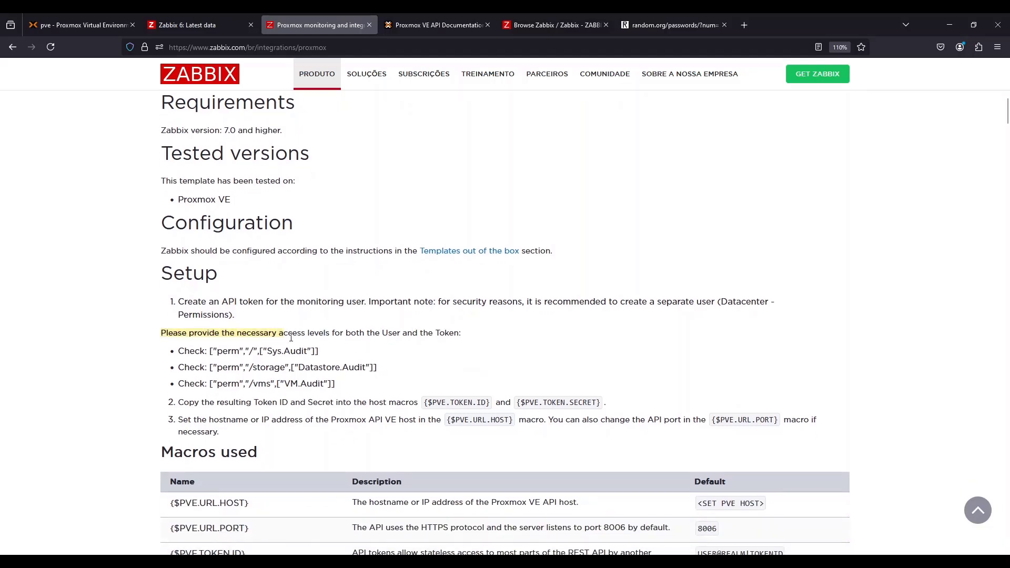
click(385, 332)
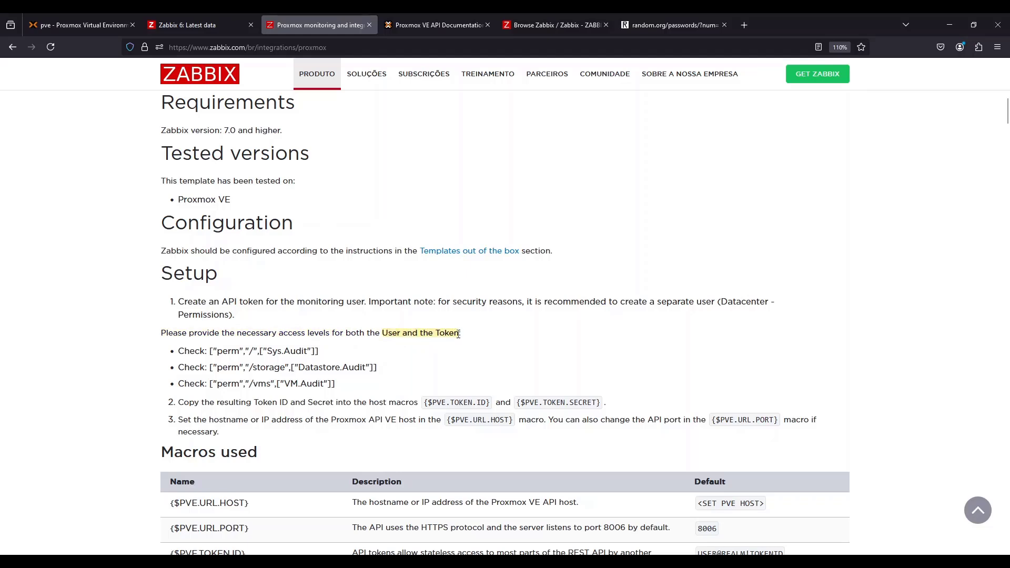
click(319, 383)
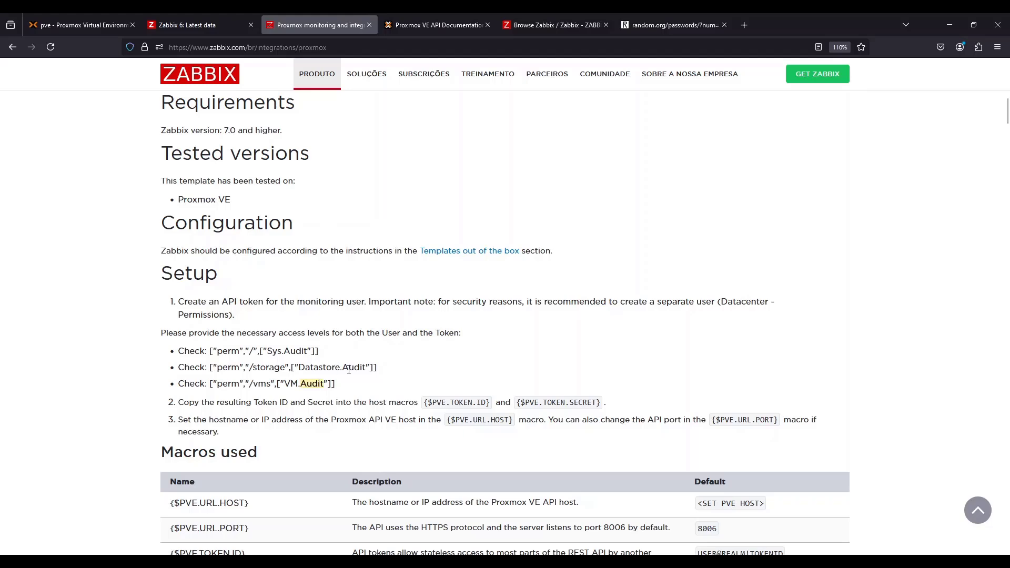
In Proxmox, examine the privileges of the PVEAuditor role in the roles list
click(115, 17)
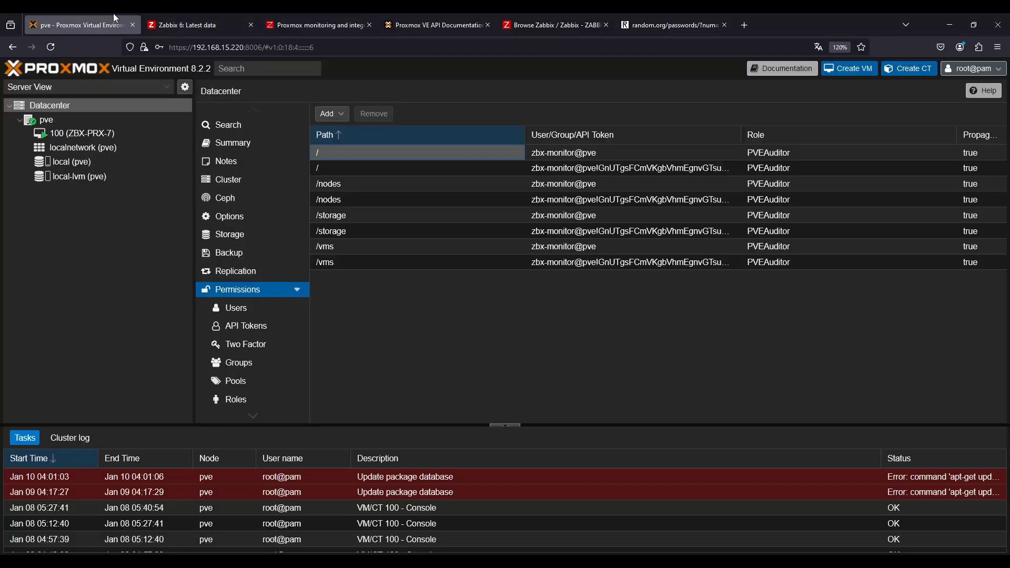
scroll(242, 384, down, 3)
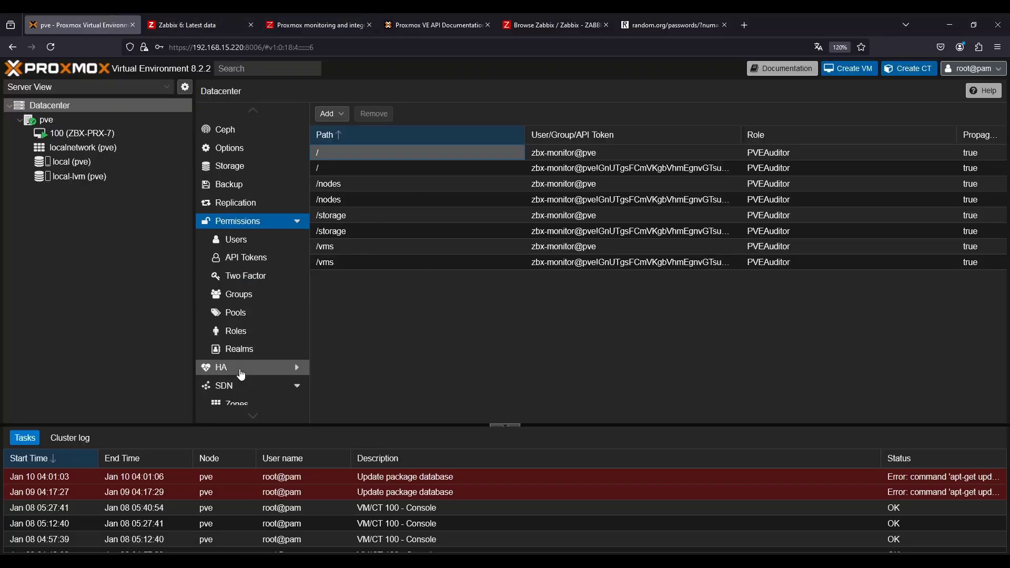
click(240, 337)
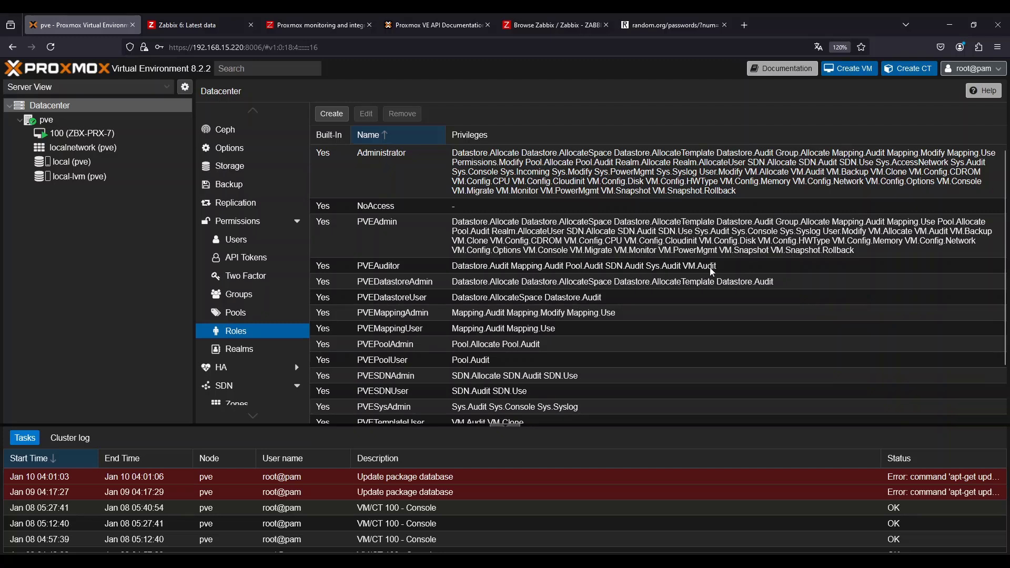
click(456, 269)
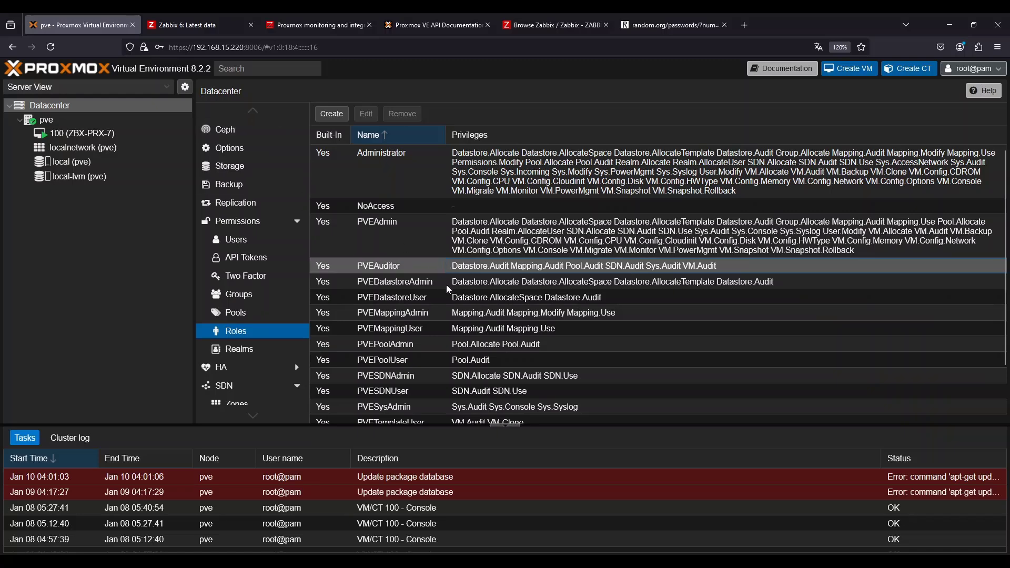
scroll(483, 299, down, 2)
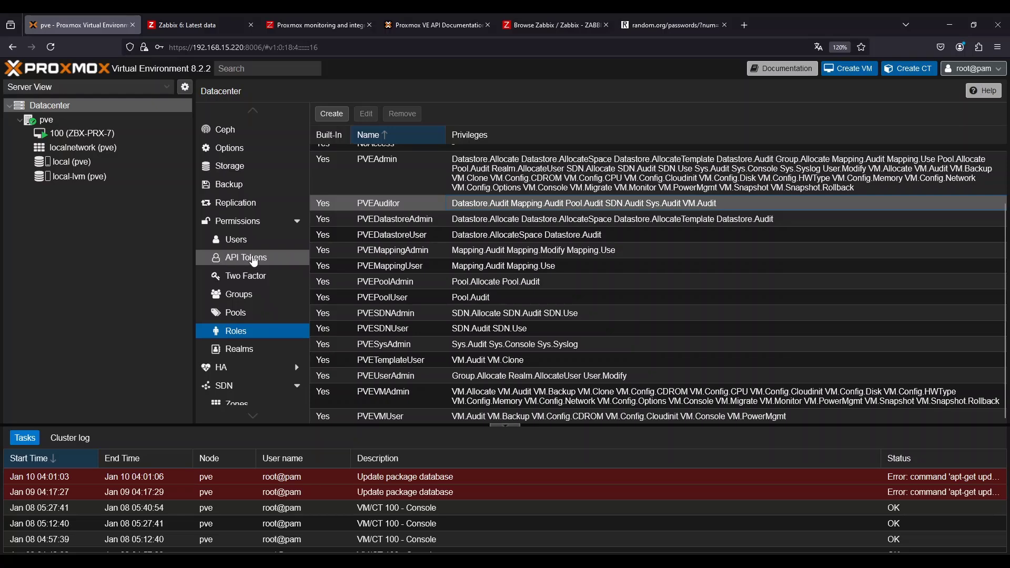
In Zabbix latest data, execute now the API service status, Get cluster resources, Get cluster status and VM Get data items
click(219, 19)
click(38, 211)
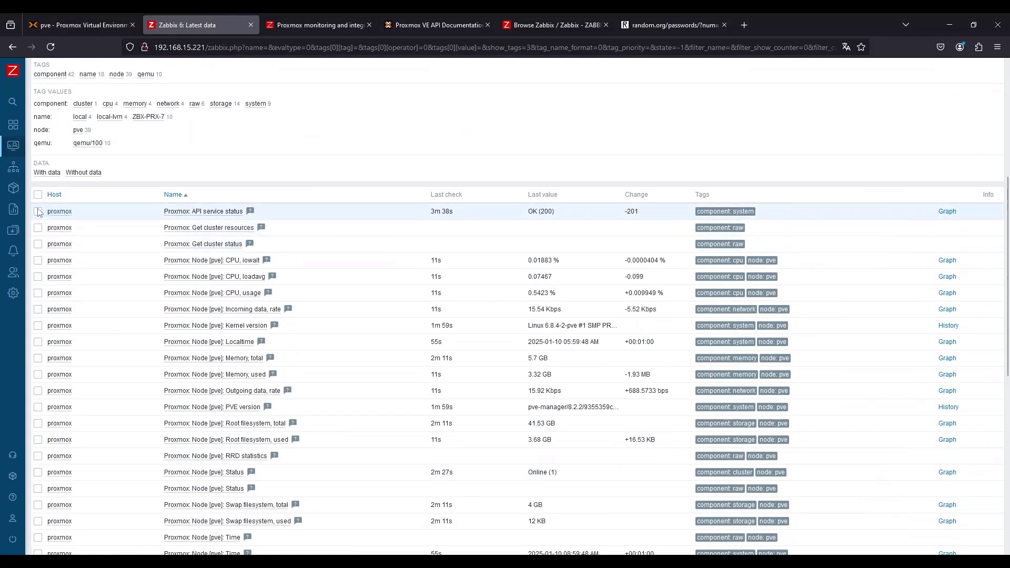
click(38, 228)
click(37, 244)
scroll(136, 308, down, 8)
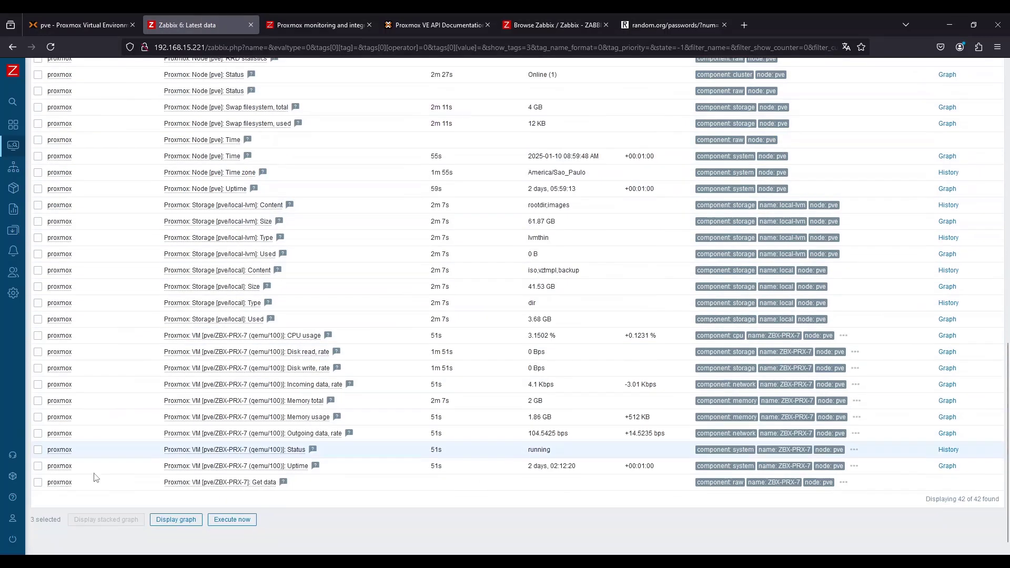
click(37, 482)
click(232, 519)
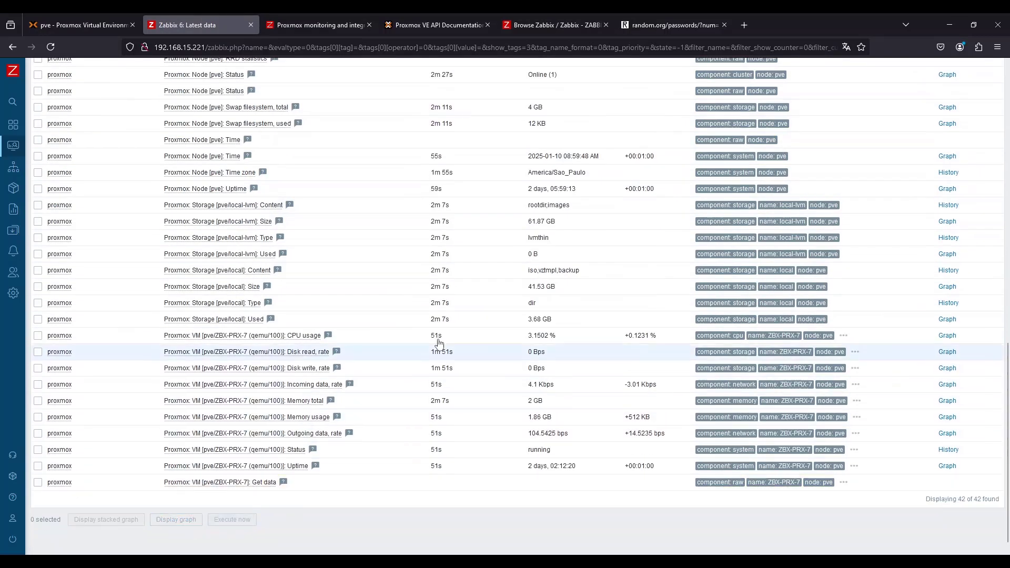
Browse the proxmox host's latest data and toggle the node pve tag-value subfilter to review its items
scroll(290, 221, up, 3)
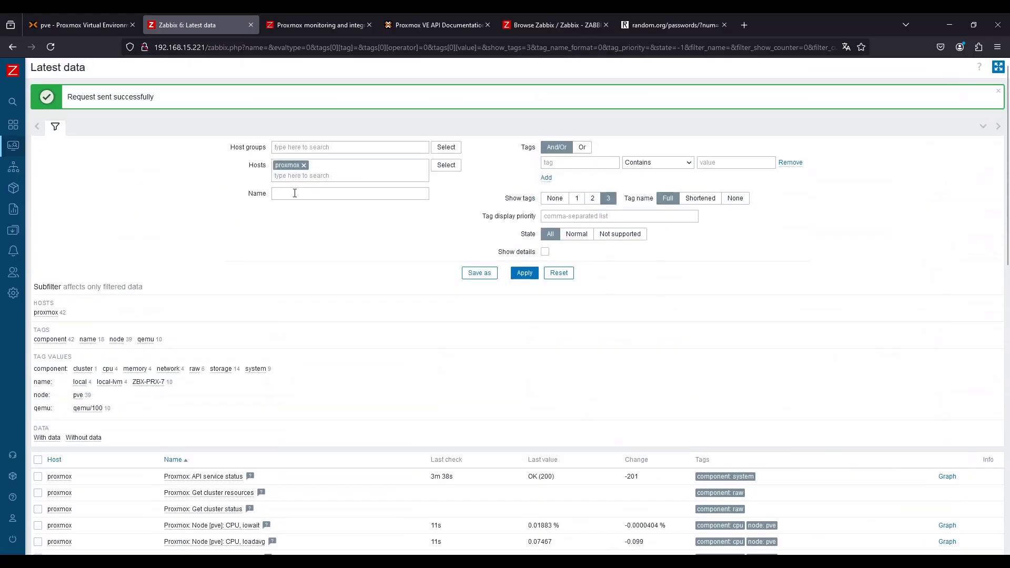
click(524, 273)
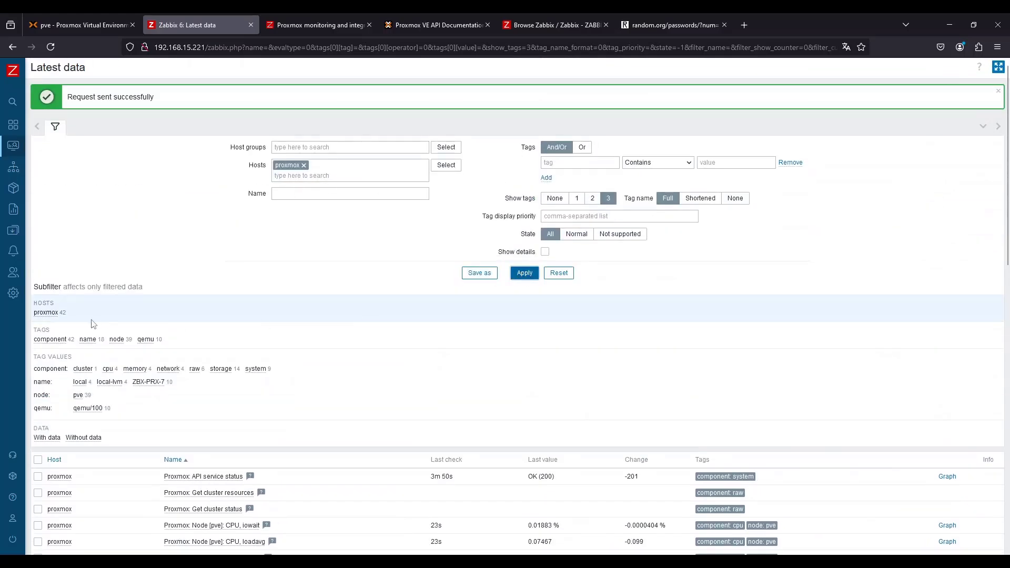
scroll(228, 331, down, 2)
click(52, 46)
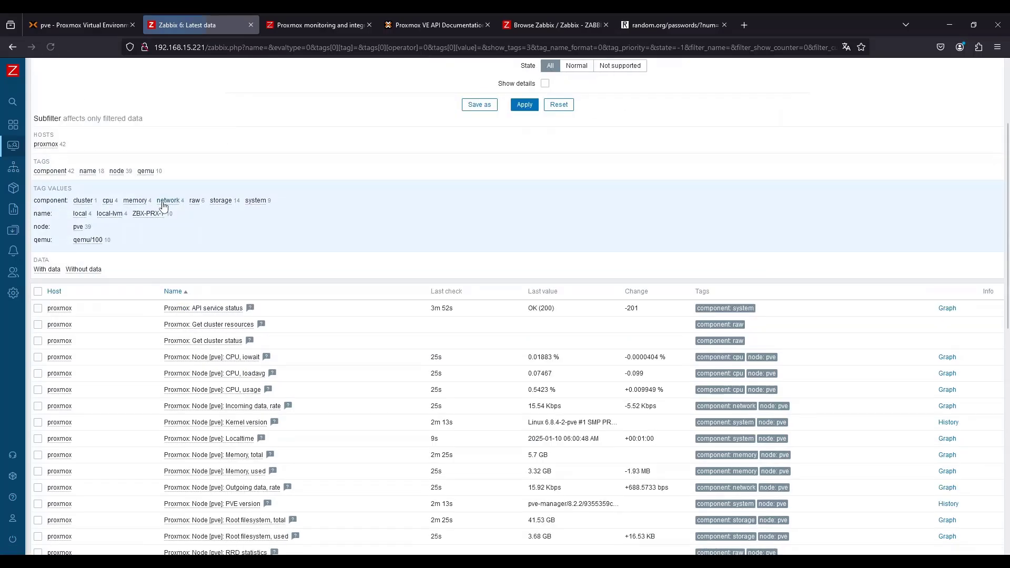
scroll(479, 345, down, 2)
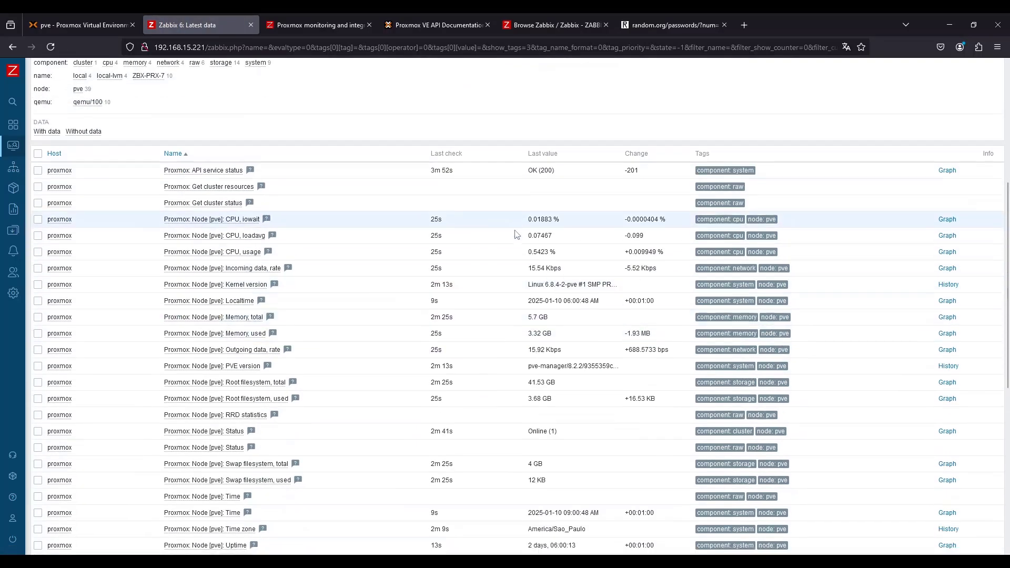
scroll(486, 254, down, 1)
scroll(300, 284, up, 4)
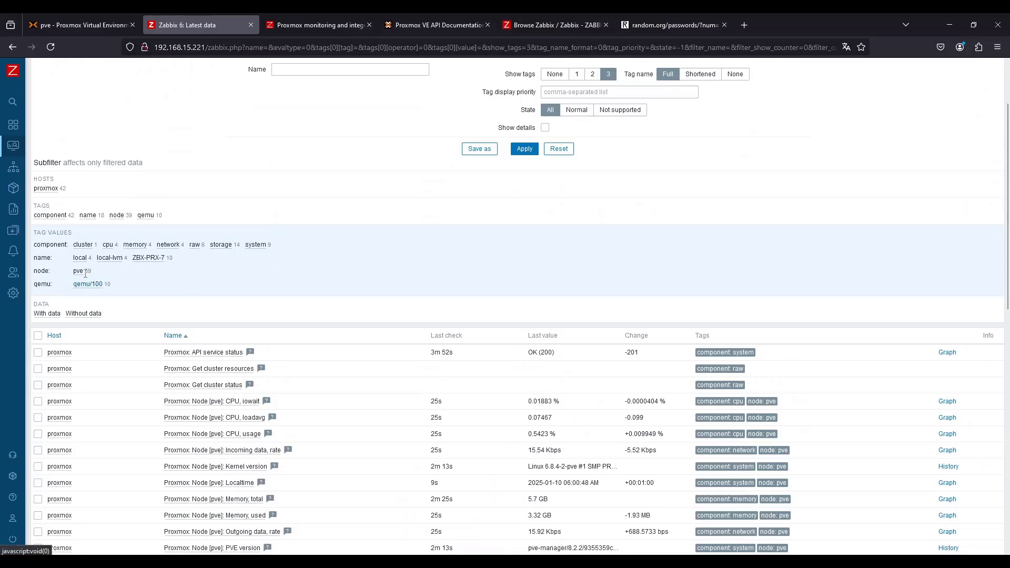
click(79, 272)
scroll(368, 349, down, 6)
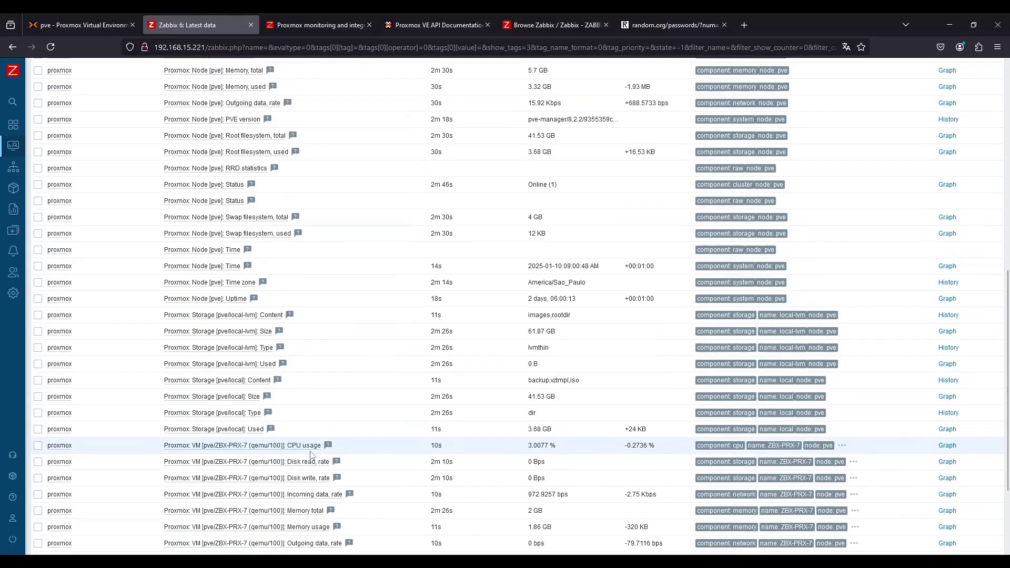
scroll(316, 378, up, 7)
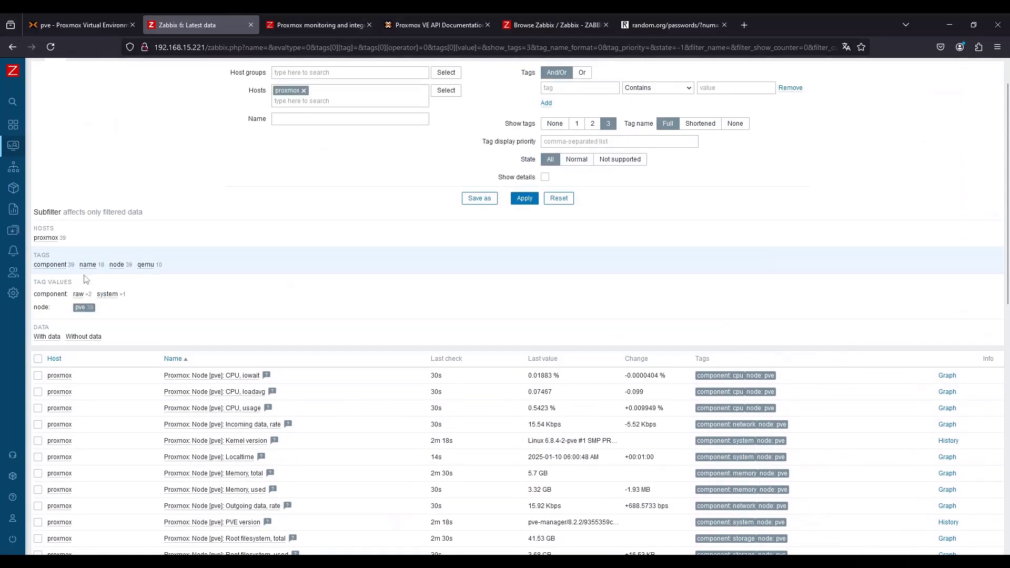
click(80, 308)
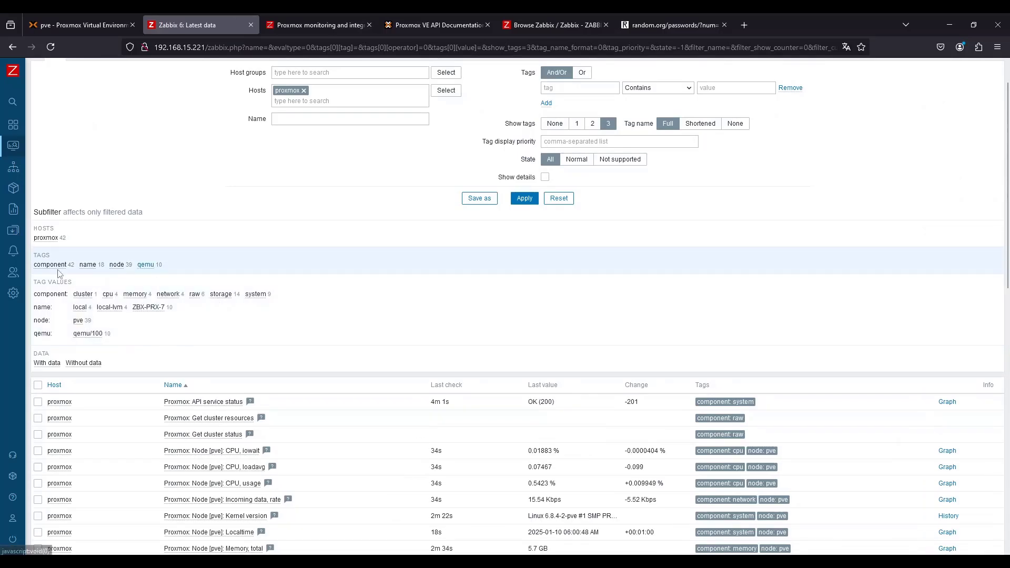
Filter latest data by each component tag value in turn (cluster, cpu, memory, network, storage, system) to review collected items
click(87, 298)
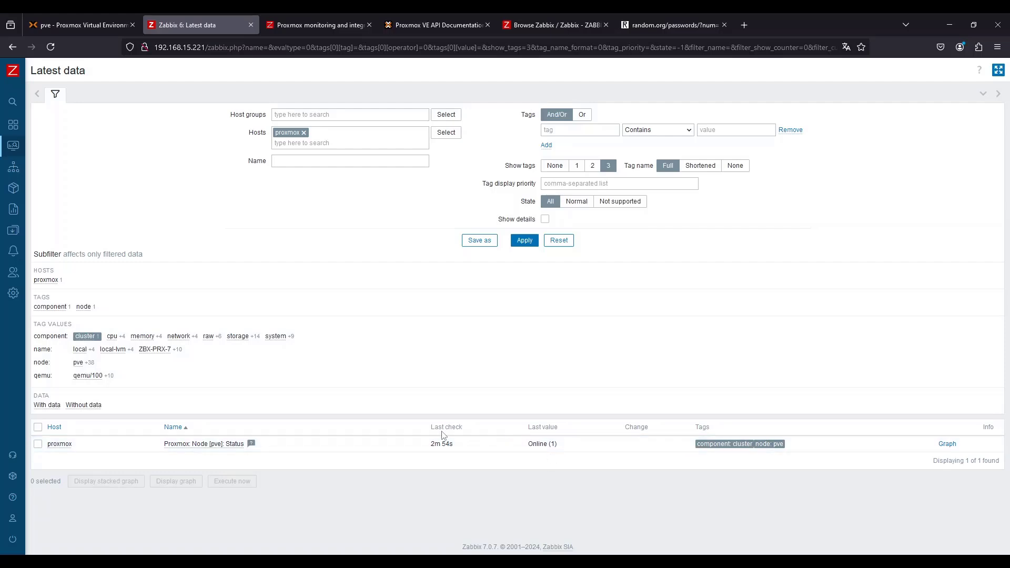
click(81, 339)
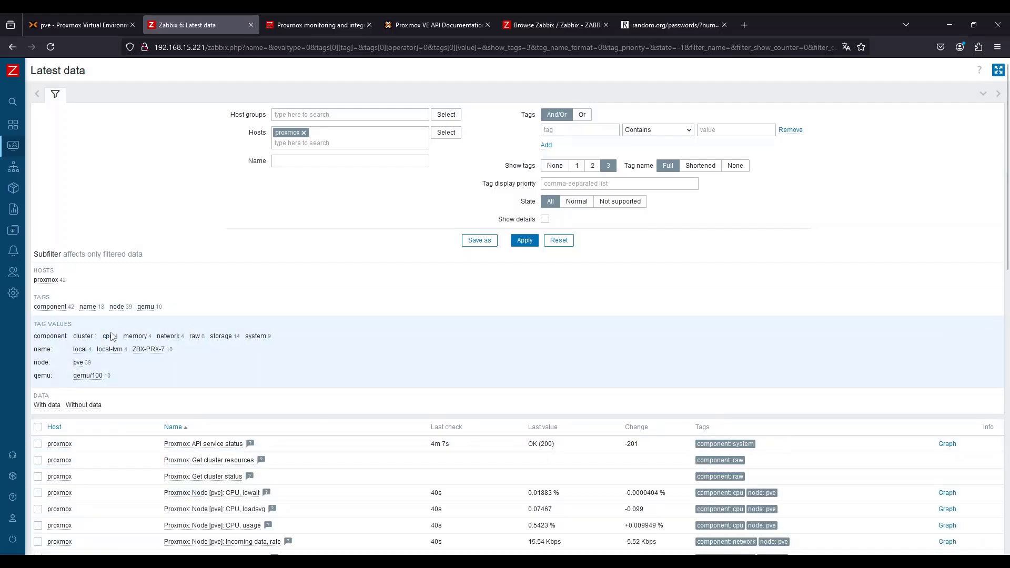
click(109, 337)
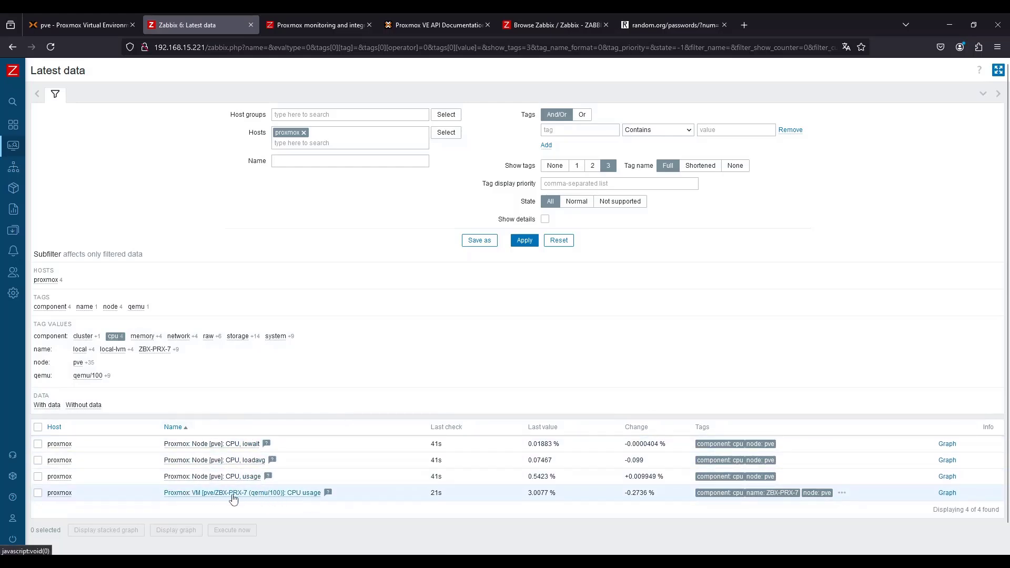
click(114, 337)
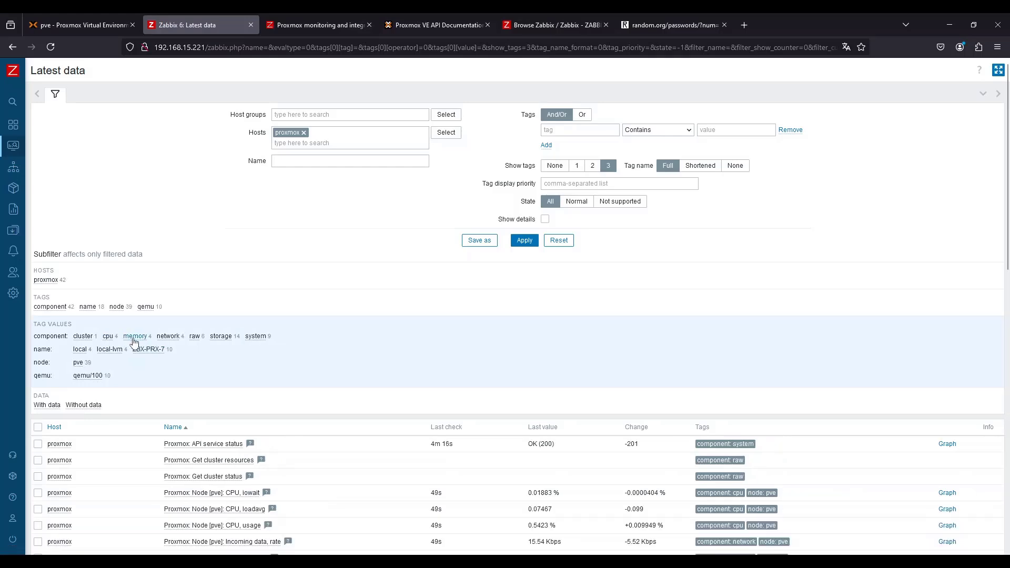
click(142, 336)
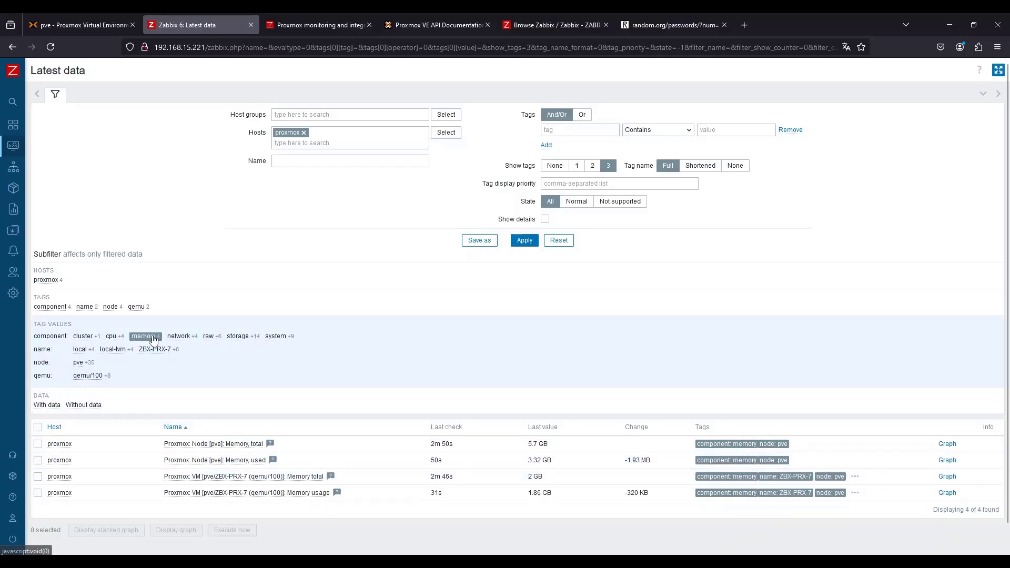
click(174, 337)
click(143, 336)
scroll(212, 332, down, 1)
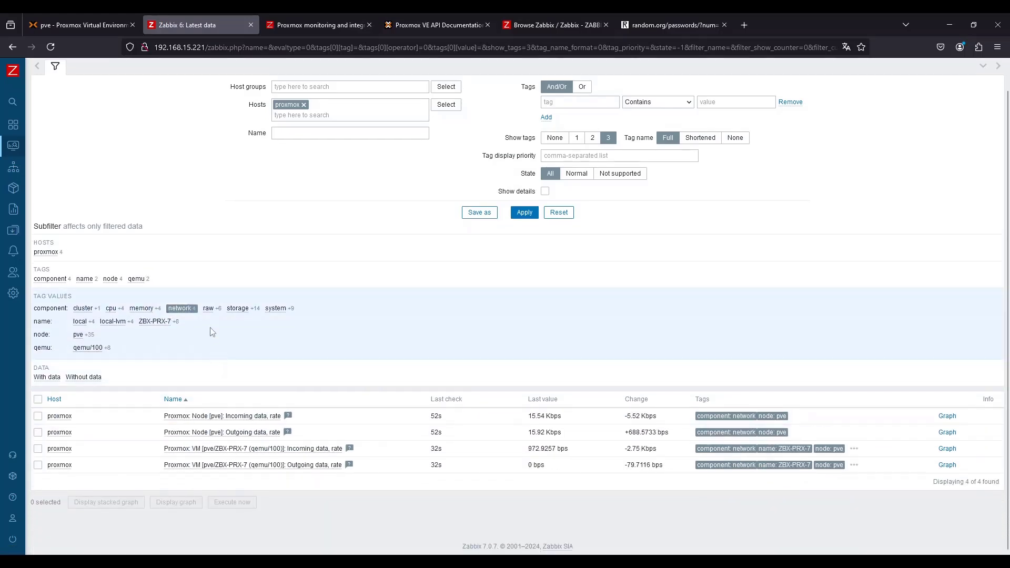
click(229, 310)
click(179, 308)
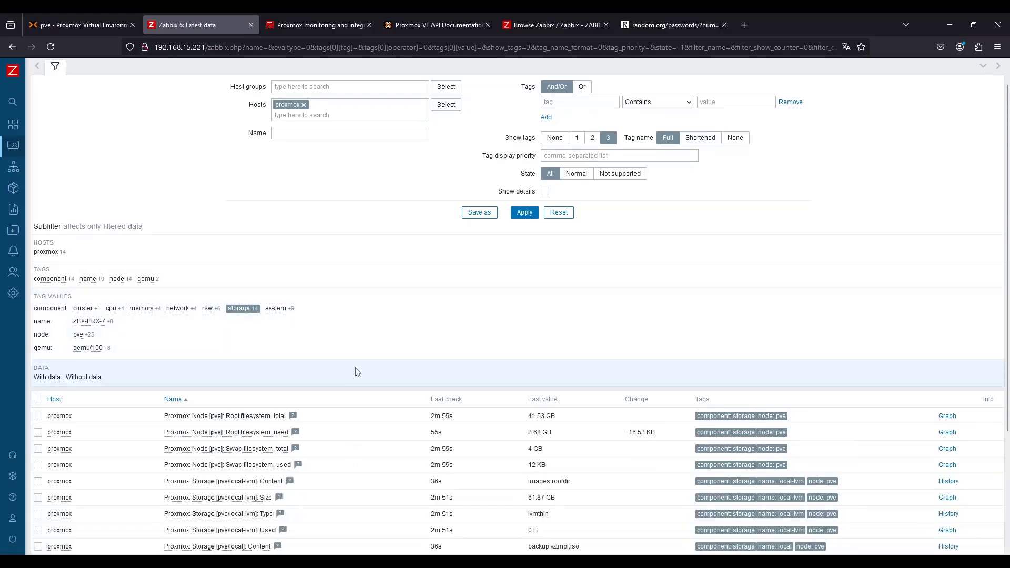
scroll(347, 390, down, 3)
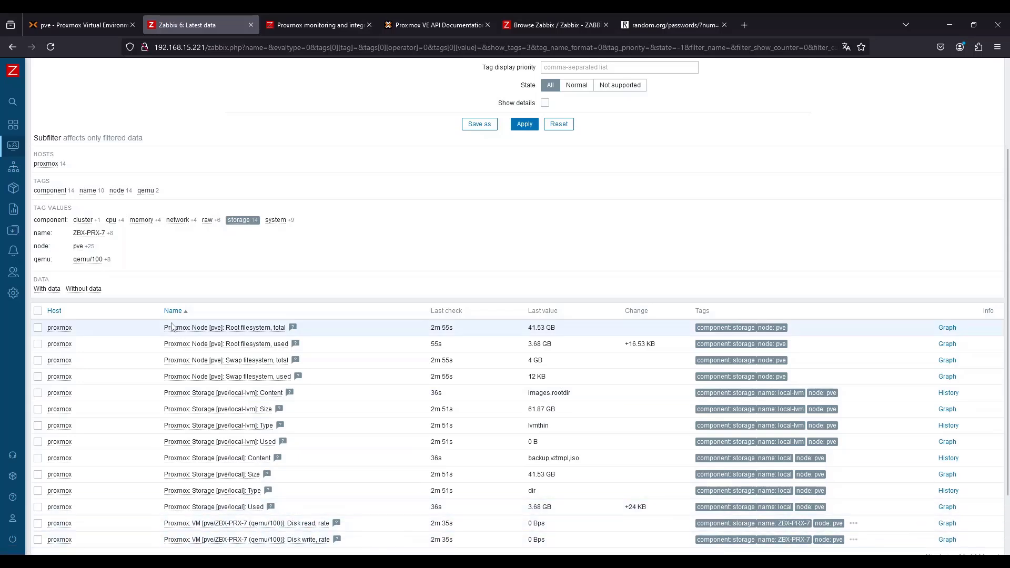
click(276, 220)
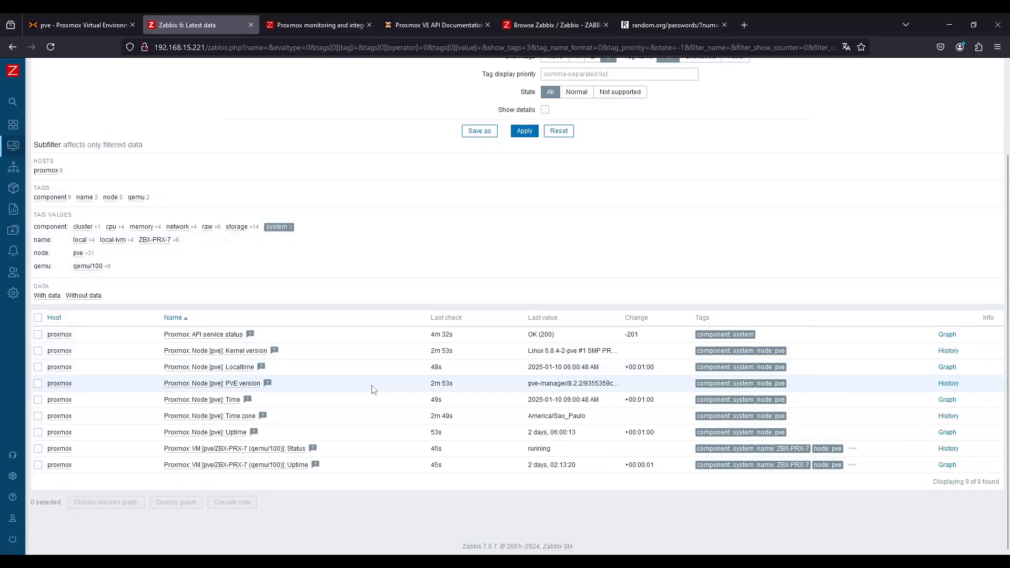
scroll(361, 368, up, 1)
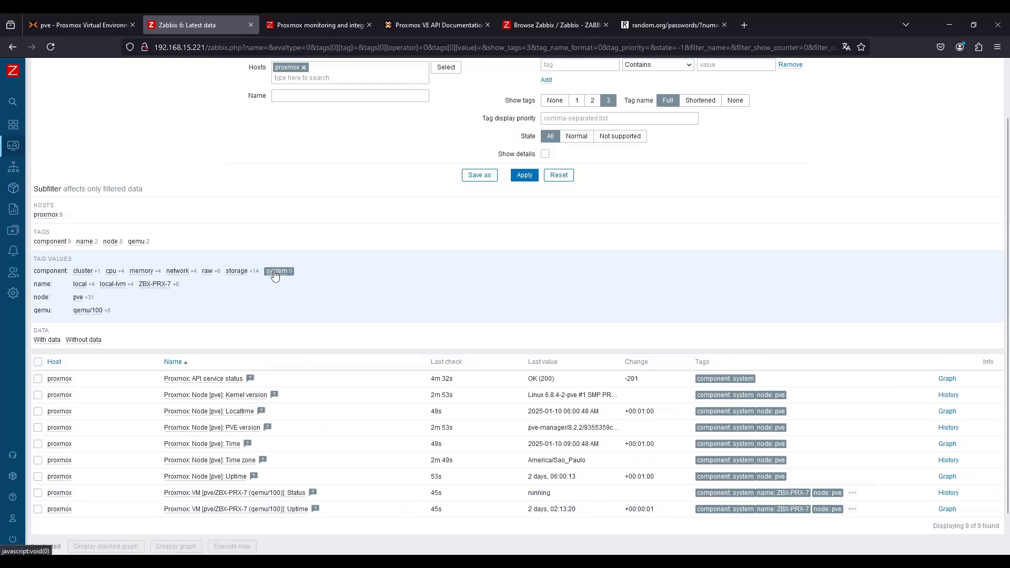
click(276, 272)
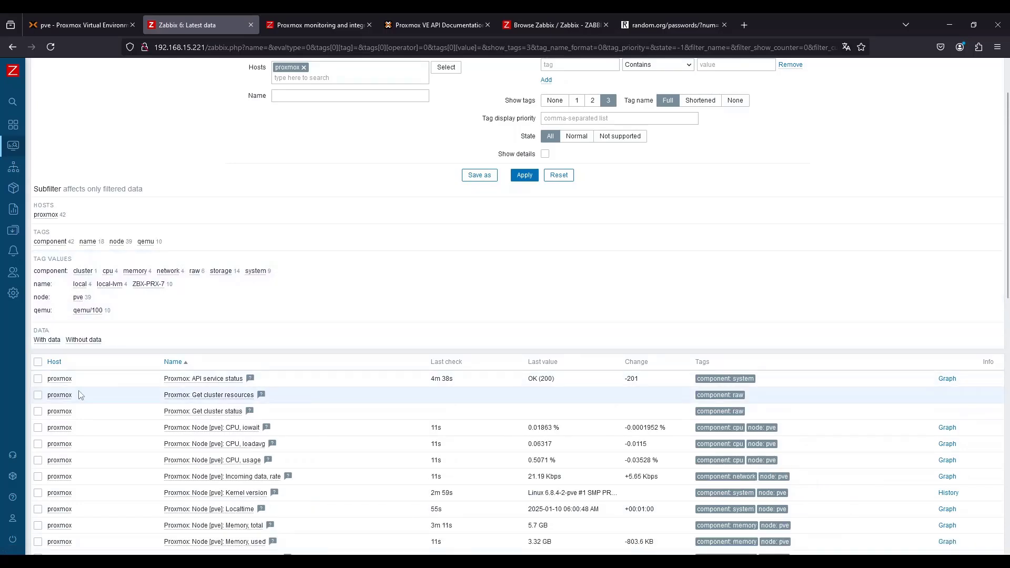
scroll(106, 389, up, 2)
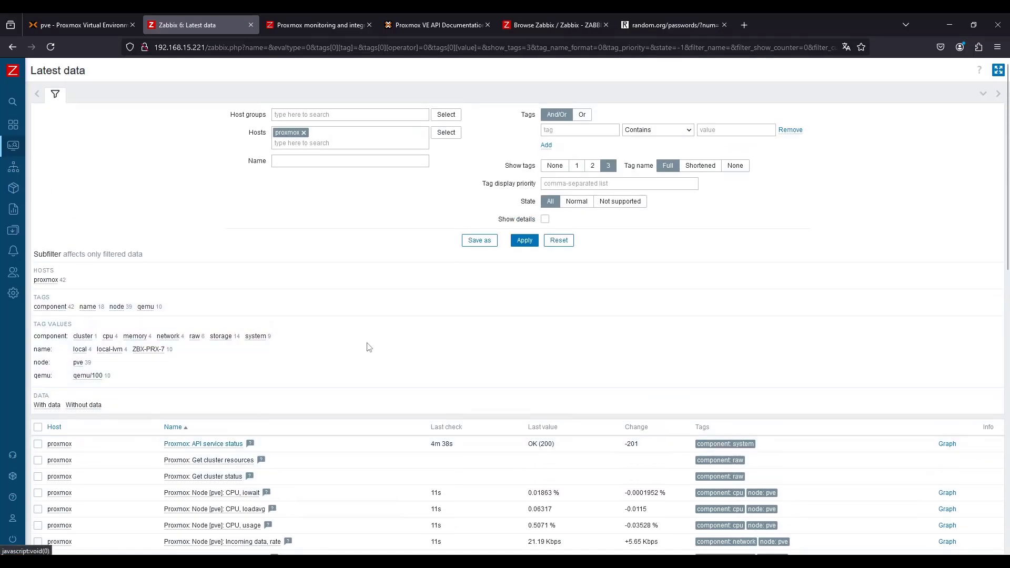
Show item details in latest data and open the API service status item's configuration to inspect it
click(545, 219)
click(533, 240)
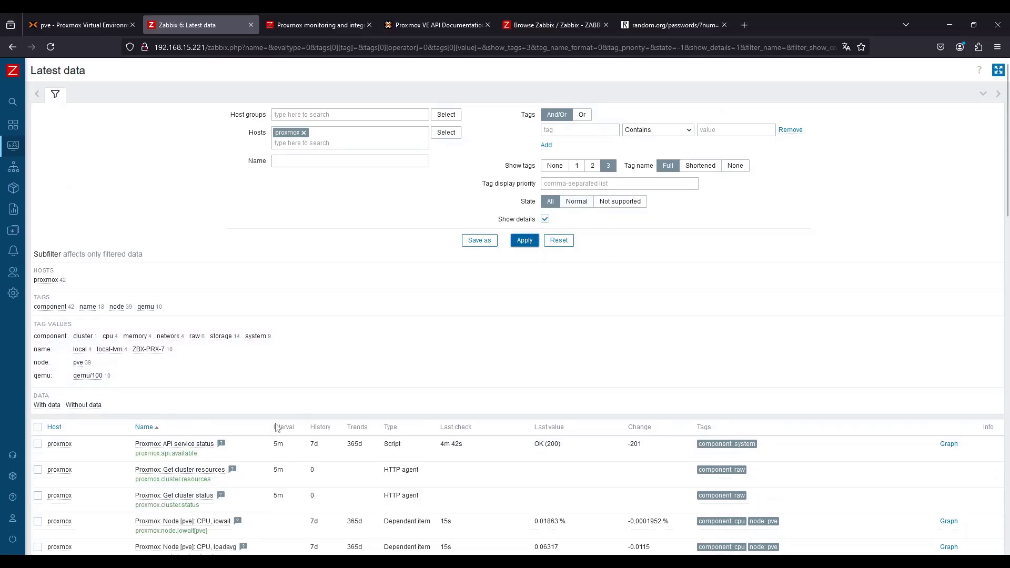
click(155, 444)
click(177, 342)
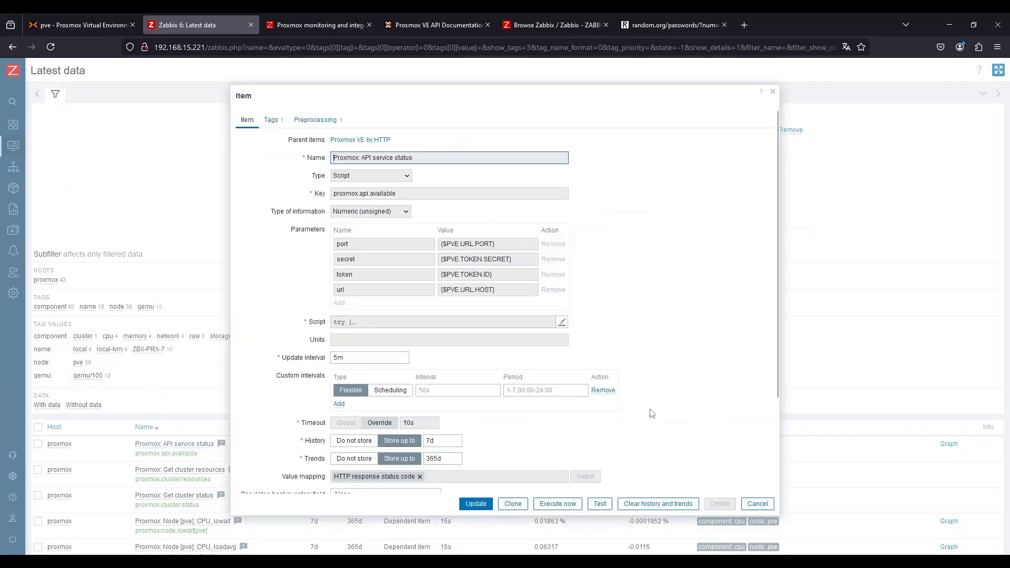
click(758, 505)
Open the proxmox host's item list and inspect the URL of the Get cluster status item
click(13, 229)
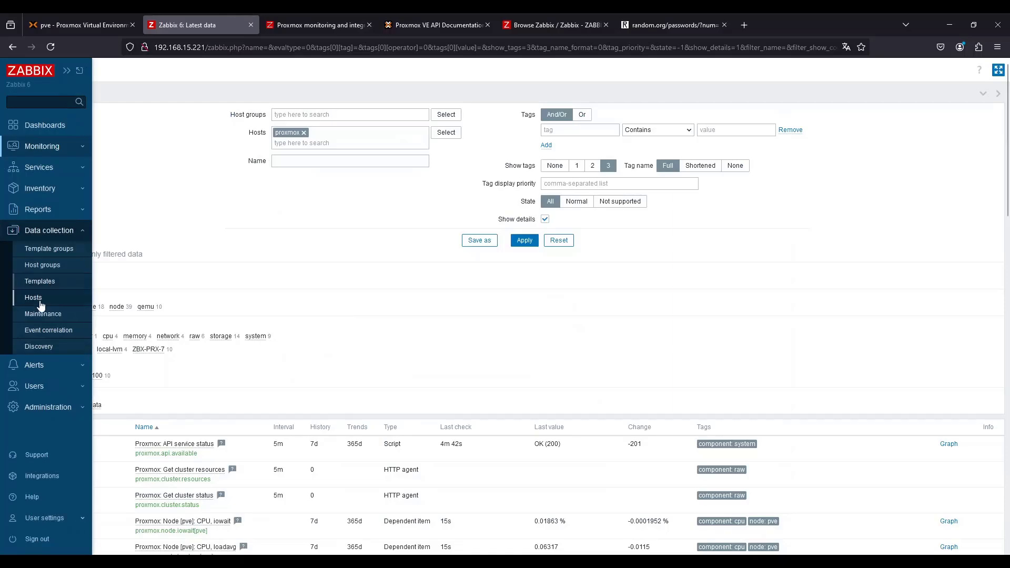
click(37, 295)
click(130, 268)
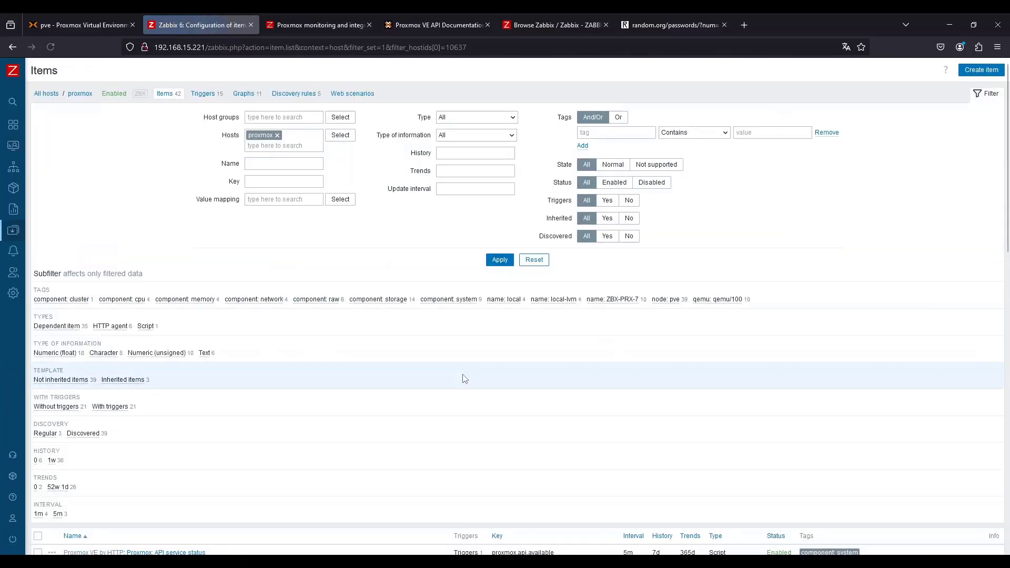
scroll(292, 421, down, 10)
scroll(295, 427, down, 4)
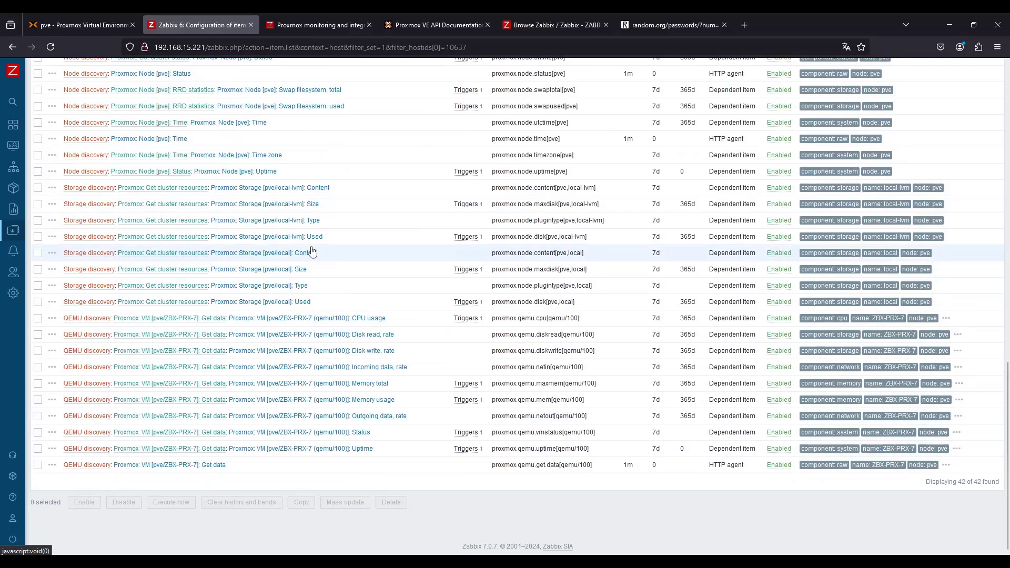
scroll(312, 252, up, 8)
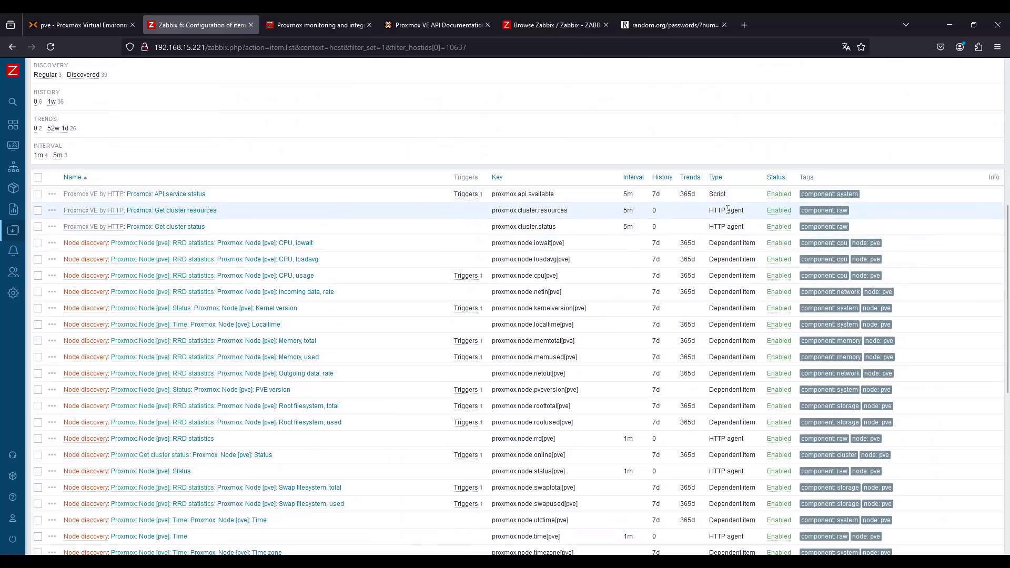
click(198, 227)
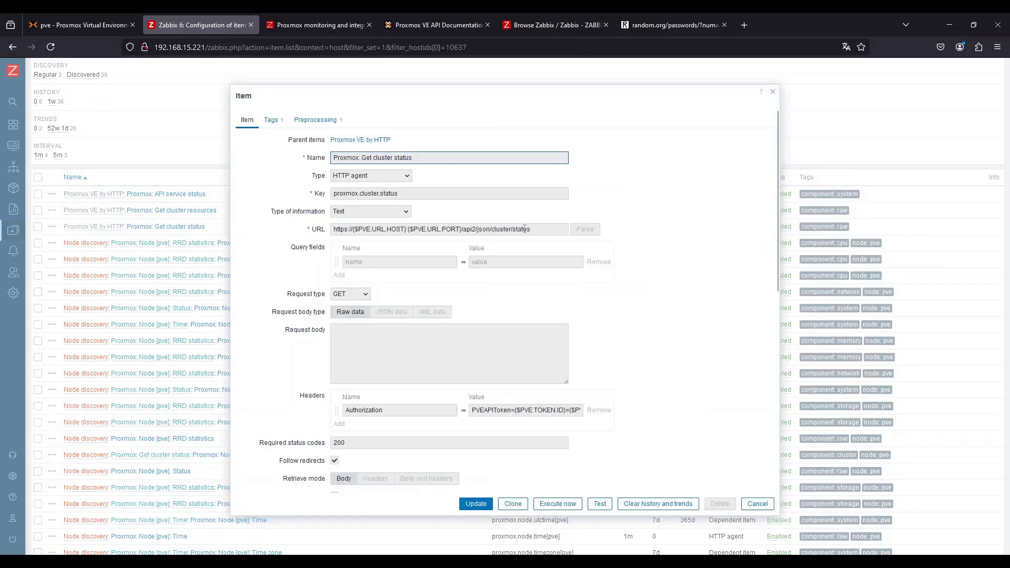
drag(524, 229, 466, 225)
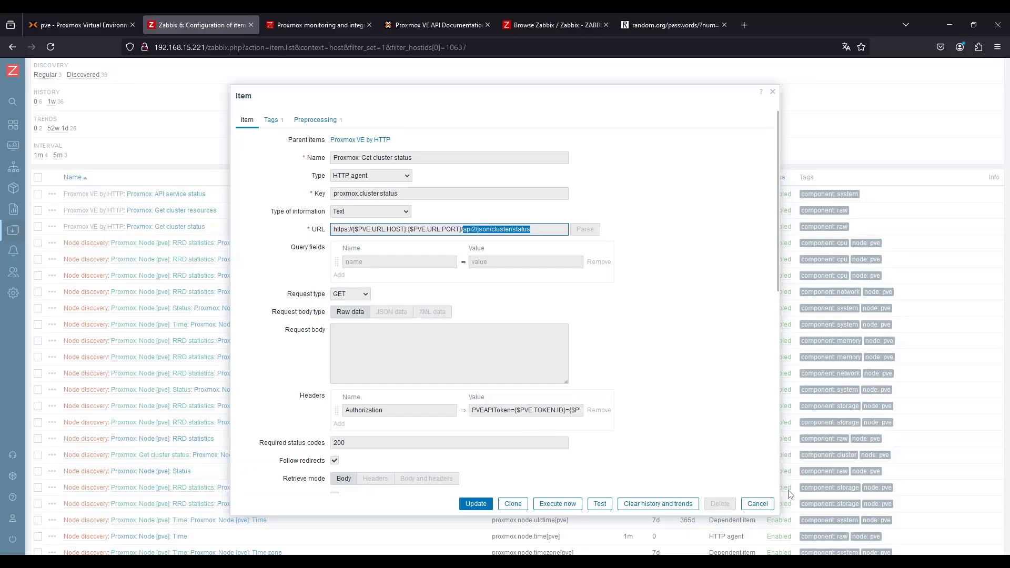
click(758, 504)
Review the proxmox host's triggers, including the expression of the VM high memory usage trigger
mouse_move(462, 360)
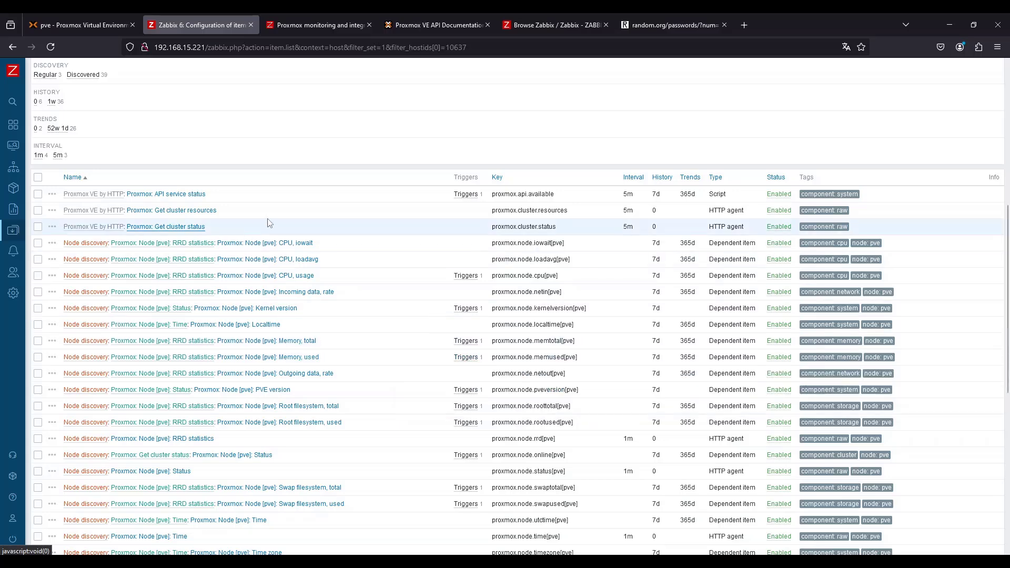
scroll(403, 346, down, 3)
scroll(403, 346, down, 3)
scroll(316, 295, up, 12)
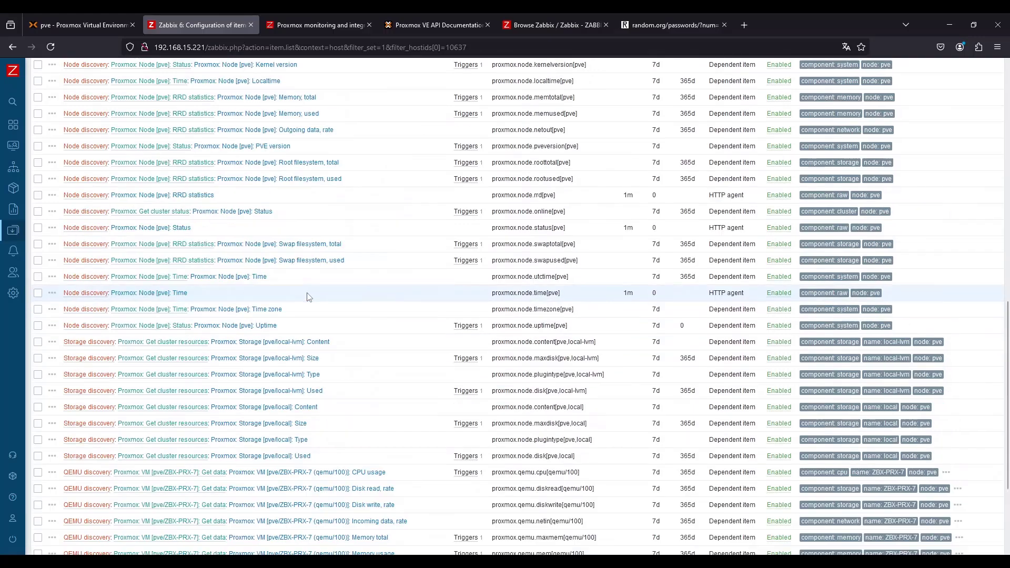
scroll(213, 211, up, 2)
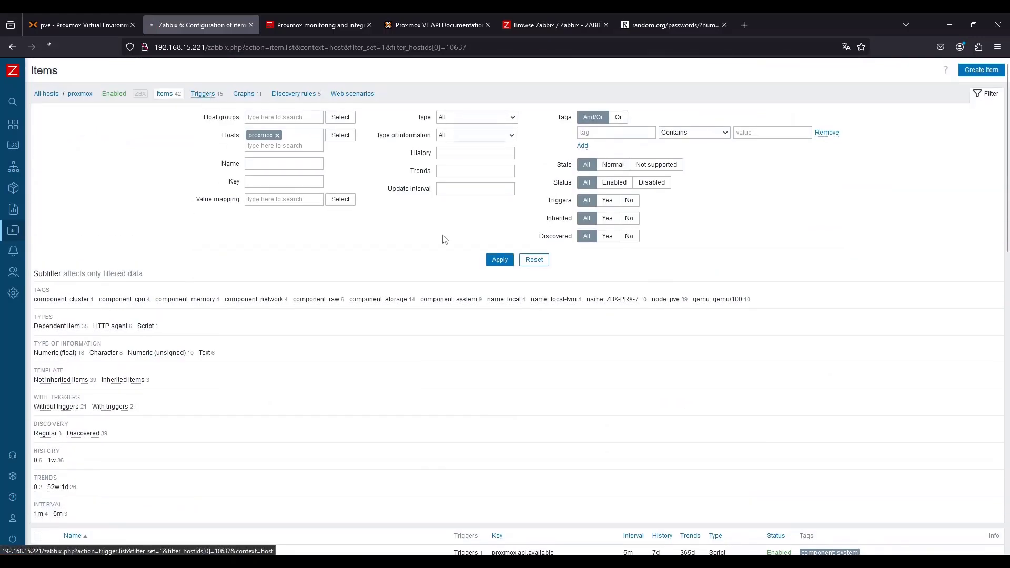
click(204, 95)
scroll(348, 364, down, 3)
scroll(358, 362, down, 2)
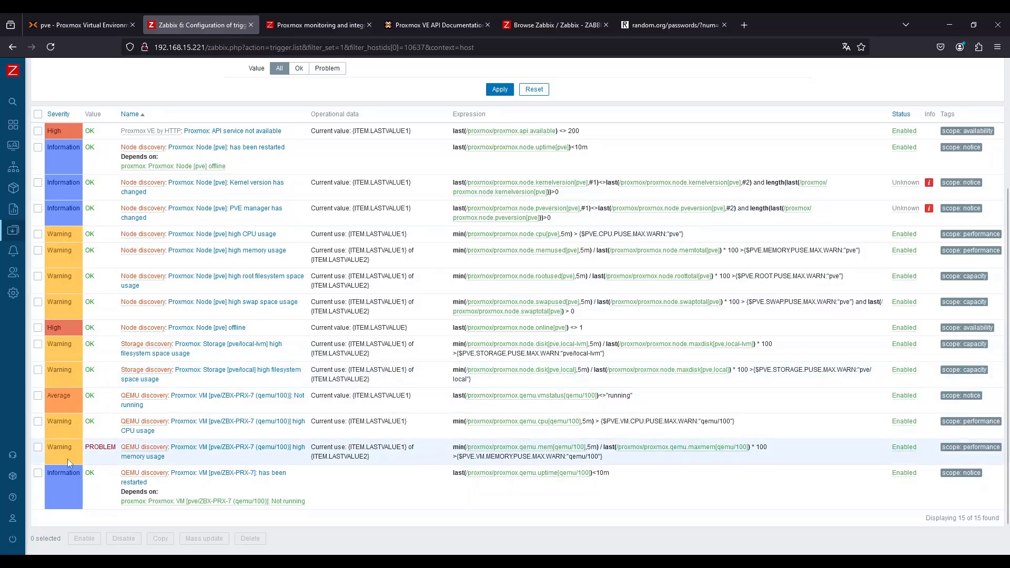
mouse_move(166, 457)
mouse_down()
mouse_move(187, 457)
mouse_move(107, 447)
mouse_move(191, 447)
mouse_move(172, 446)
mouse_up()
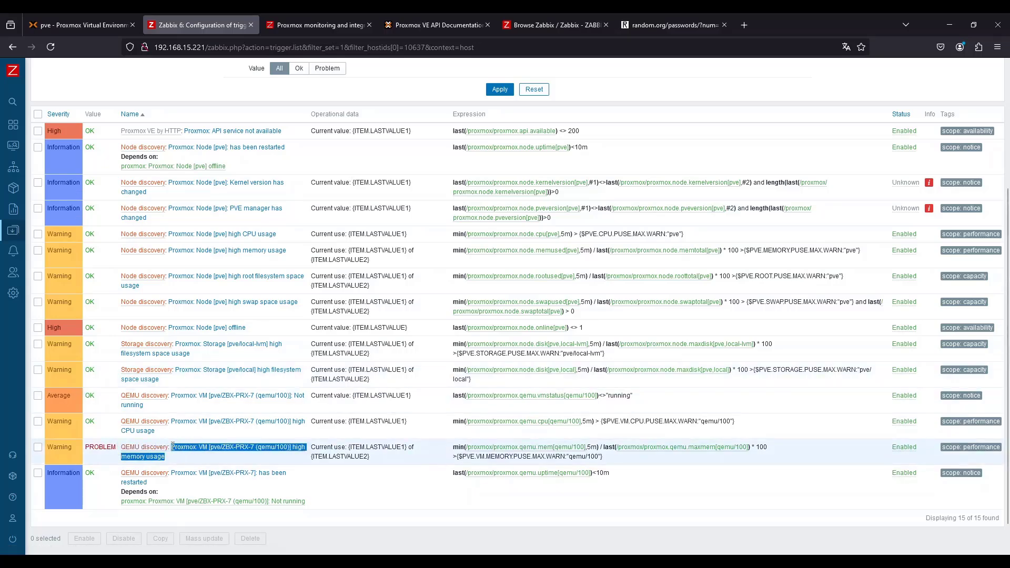
click(247, 463)
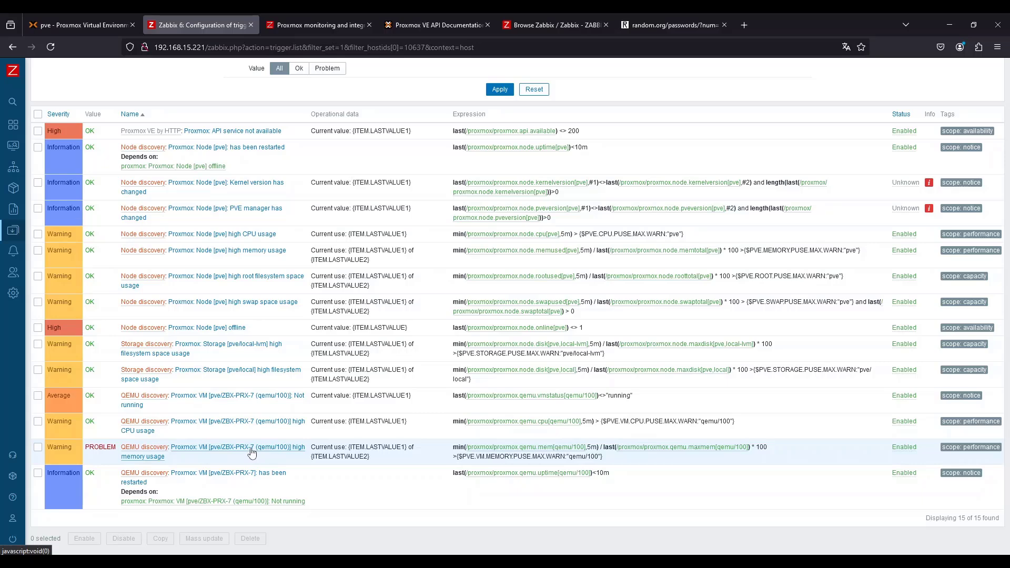
drag(604, 457, 481, 448)
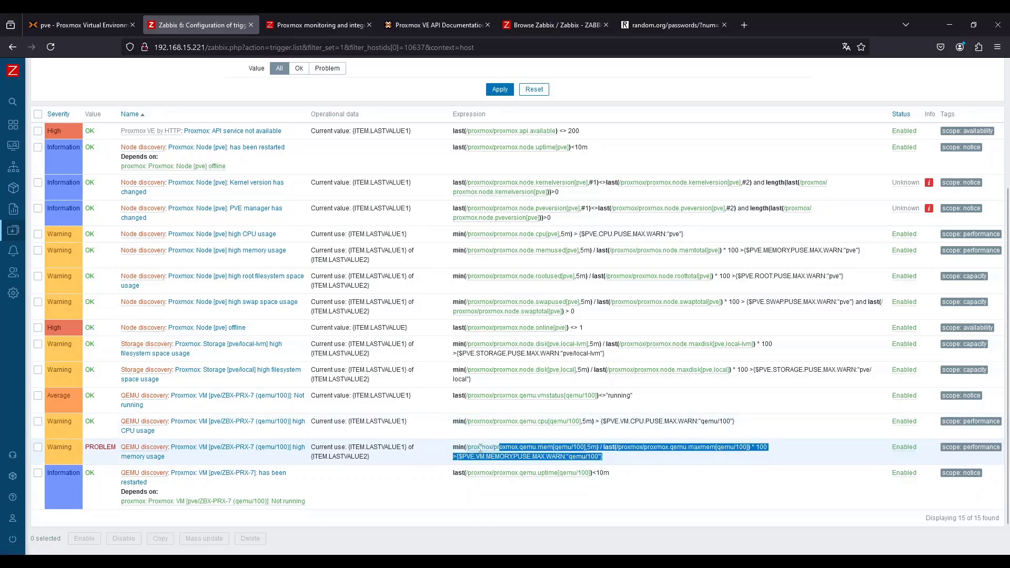
scroll(346, 273, up, 3)
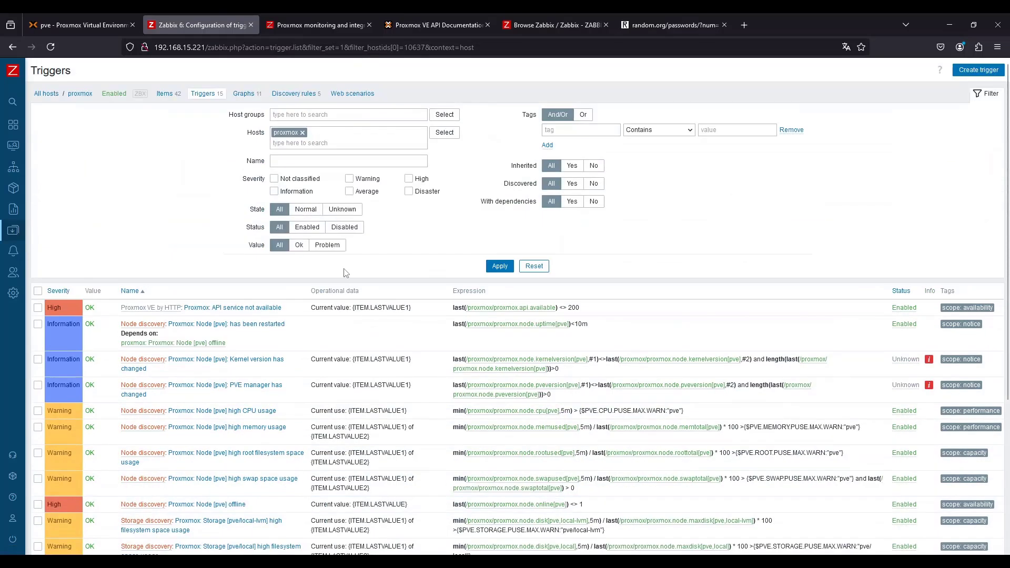
Review the host's discovery rules and open the item prototypes of the QEMU discovery rule
click(311, 94)
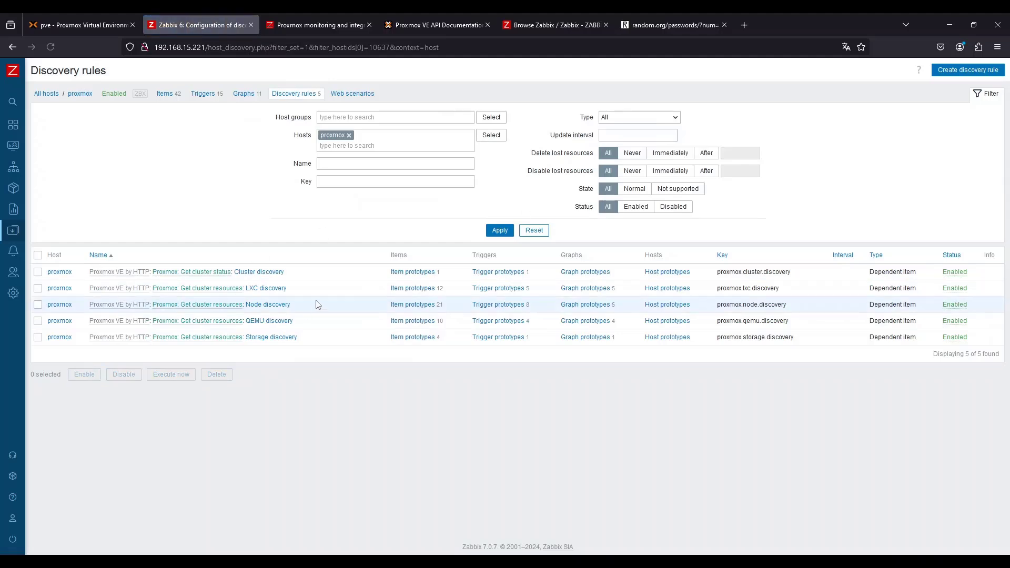
drag(309, 275, 232, 276)
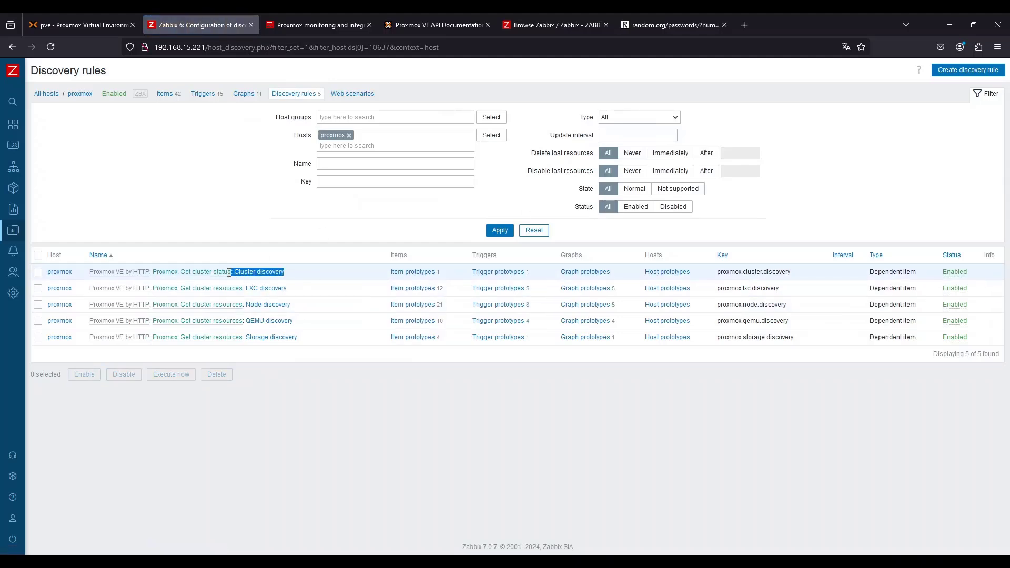
drag(308, 290, 250, 338)
click(413, 321)
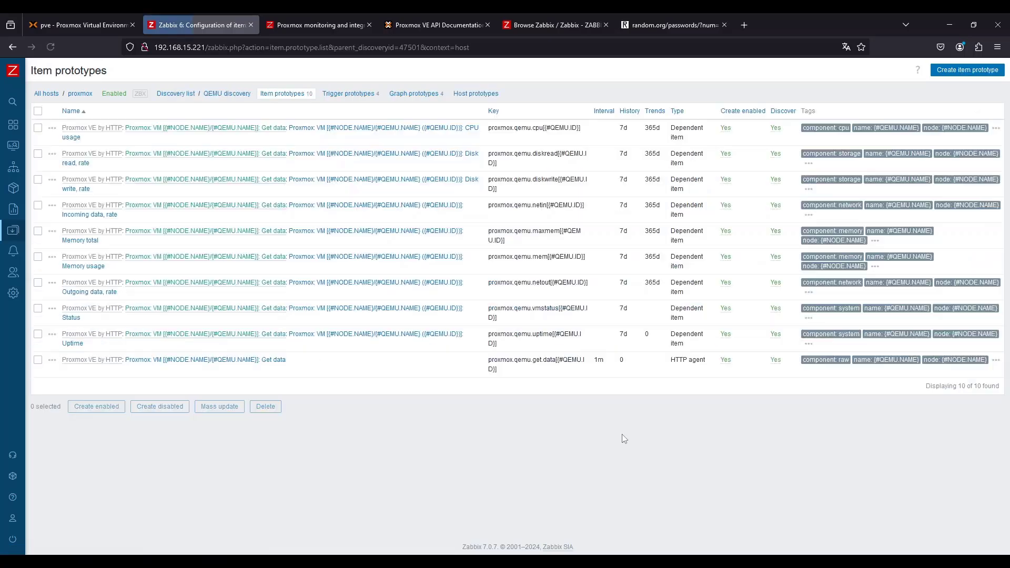
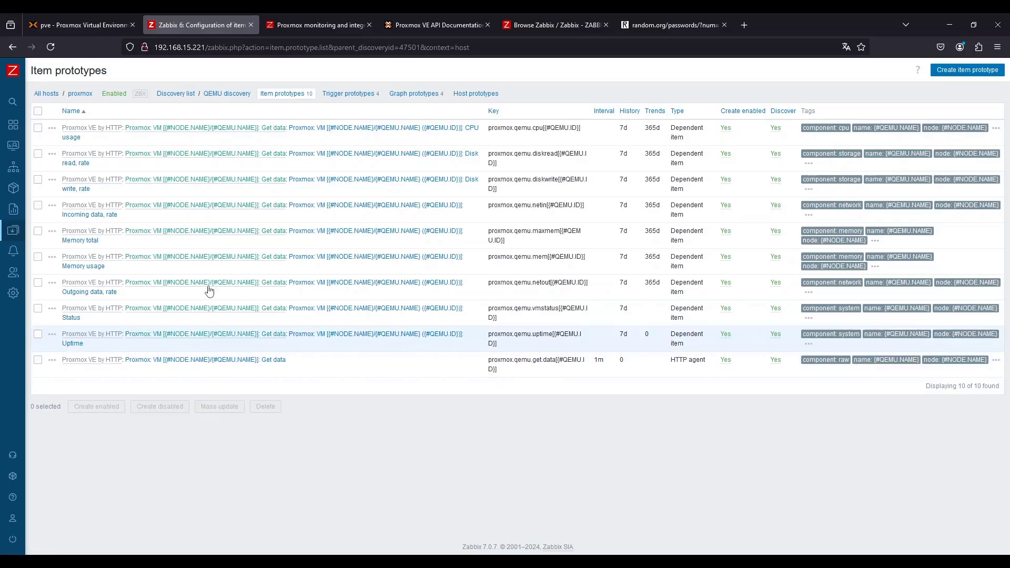
Open the QEMU discovery rule and inspect its preprocessing, LLD macros and the filter on {#RESOURCE.TYPE}
click(230, 100)
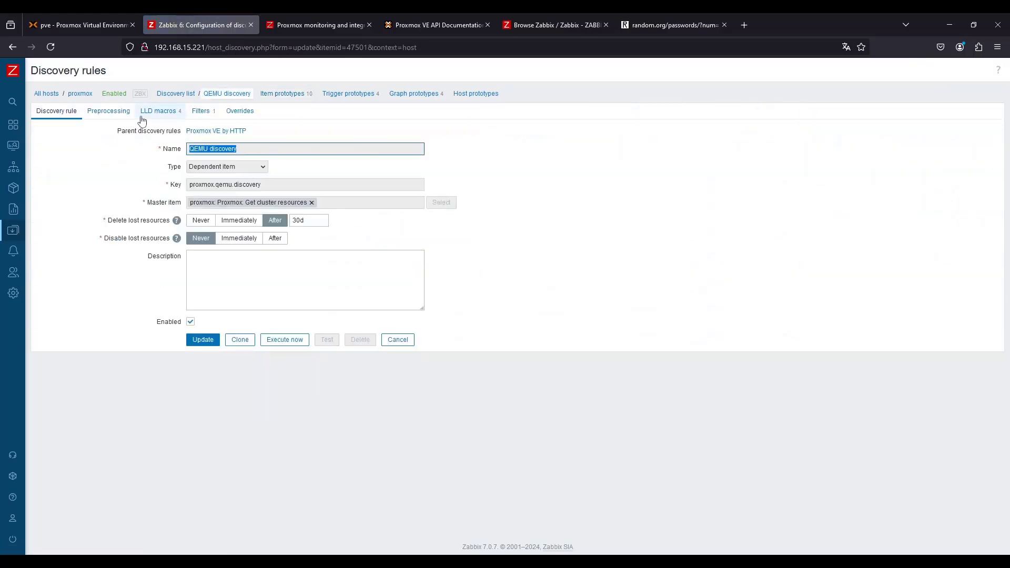
click(109, 111)
click(159, 111)
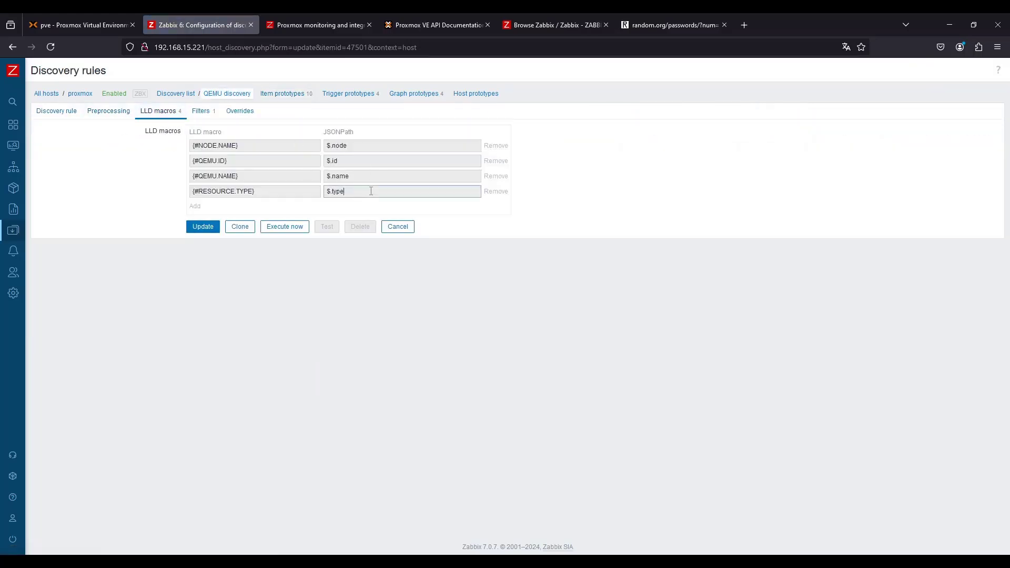
drag(372, 191, 322, 189)
click(205, 115)
drag(442, 147, 412, 144)
Open the proxmox host's inherited and host macros to review the PVE token and URL macros, then close the dialog
click(80, 95)
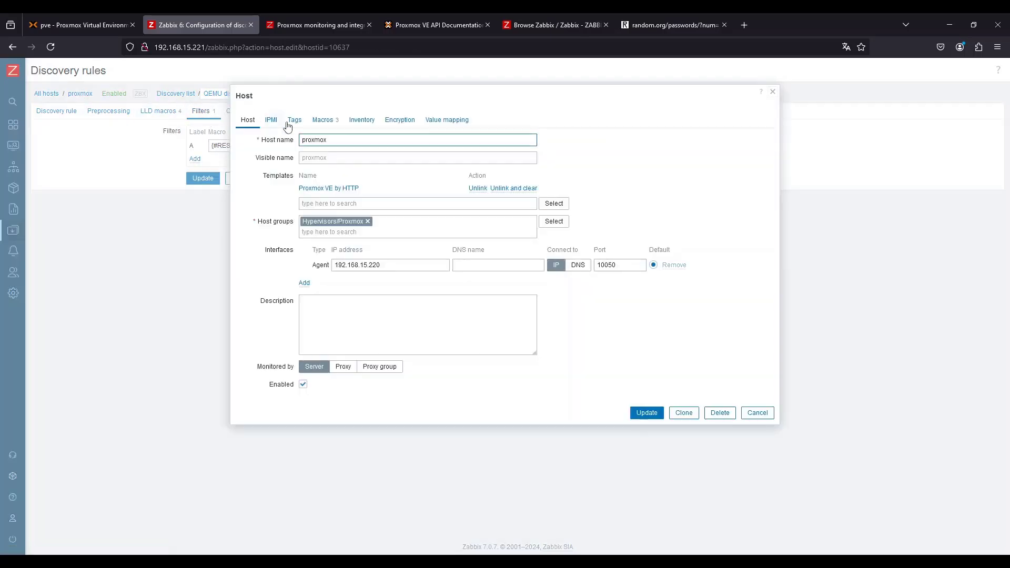
click(321, 121)
click(375, 143)
scroll(339, 344, down, 10)
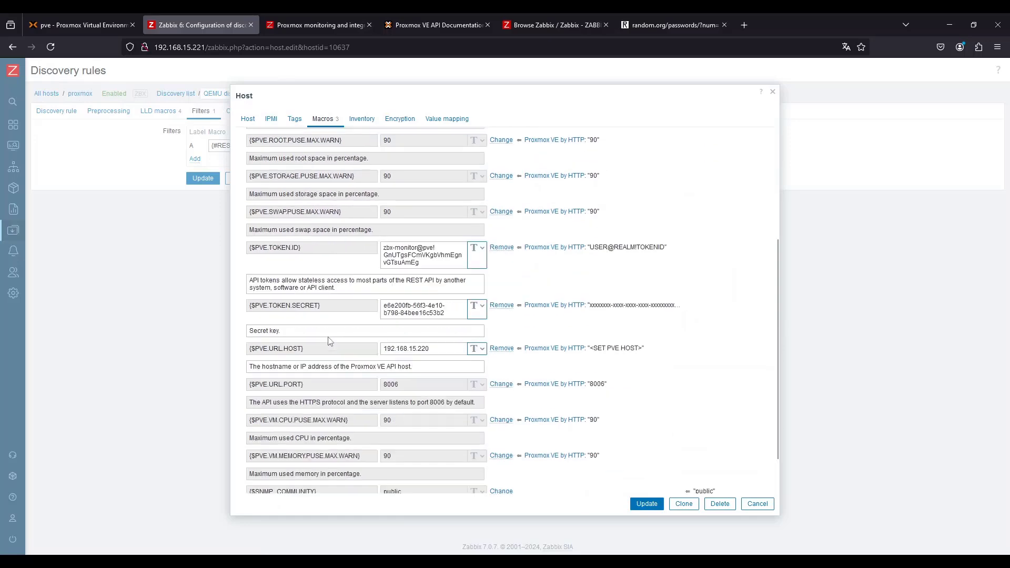
scroll(295, 267, up, 5)
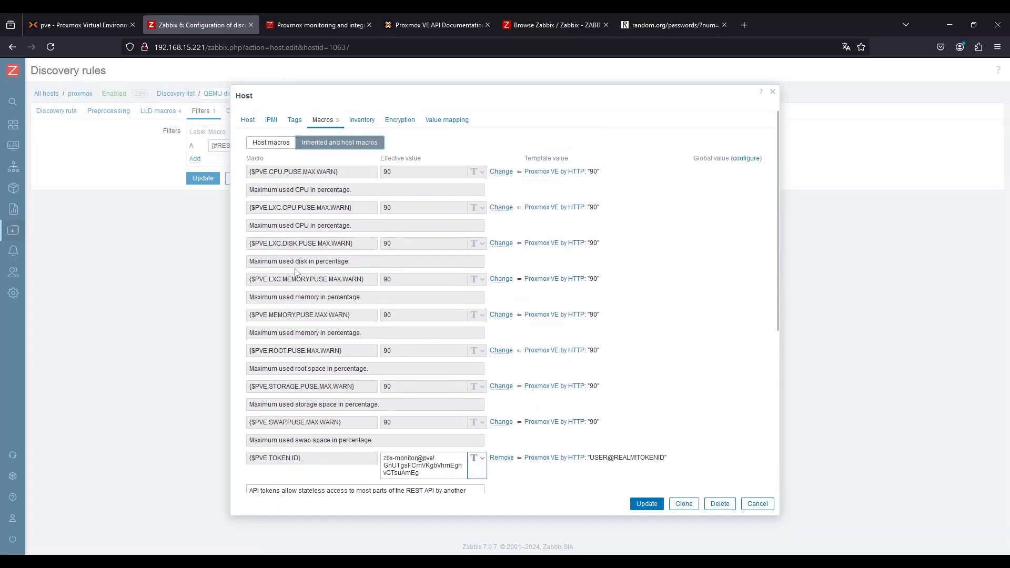
click(757, 504)
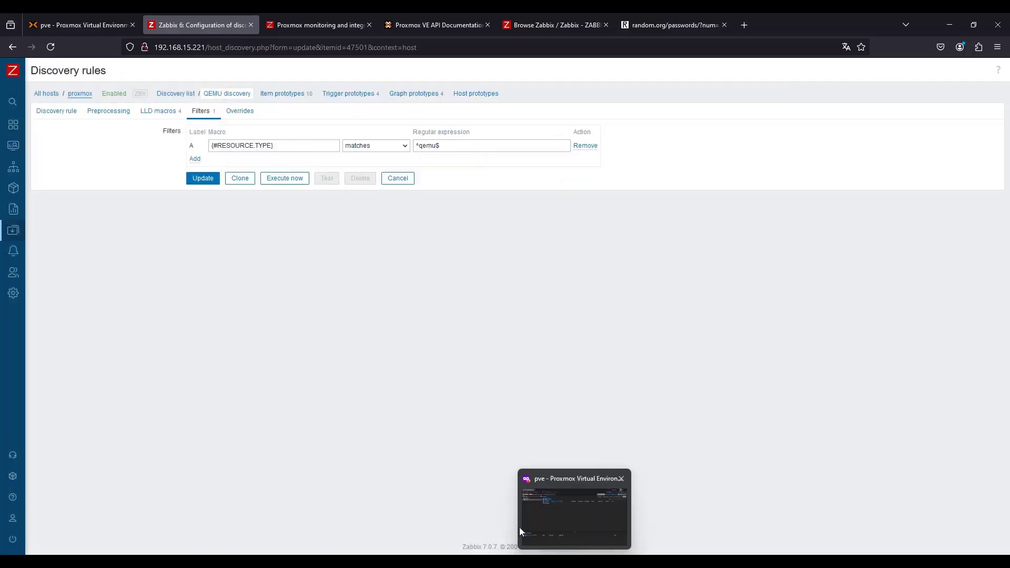